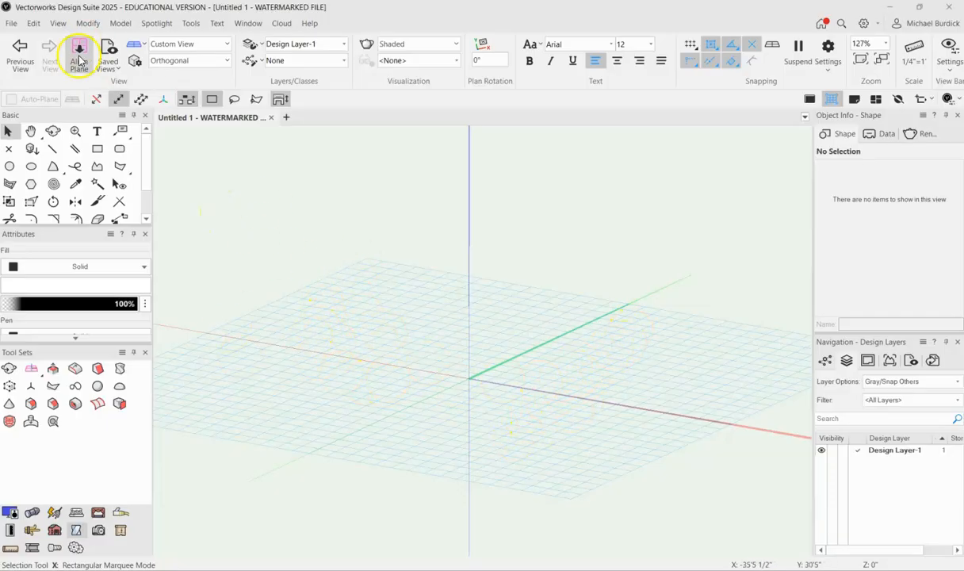
# Draw a 4' by 4' rectangle on the ground plane, along the negative side of the X axis
pyautogui.click(97, 149)
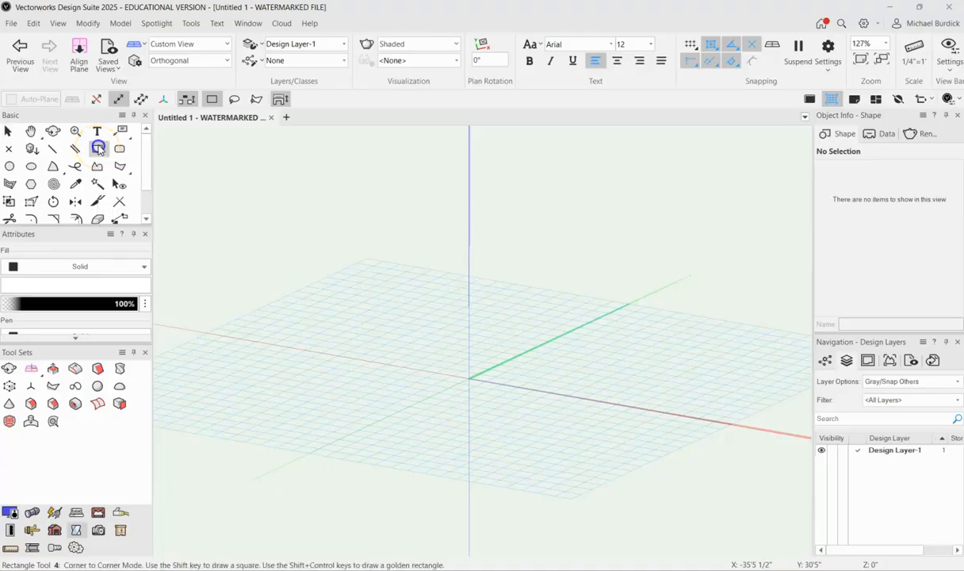
pyautogui.click(299, 359)
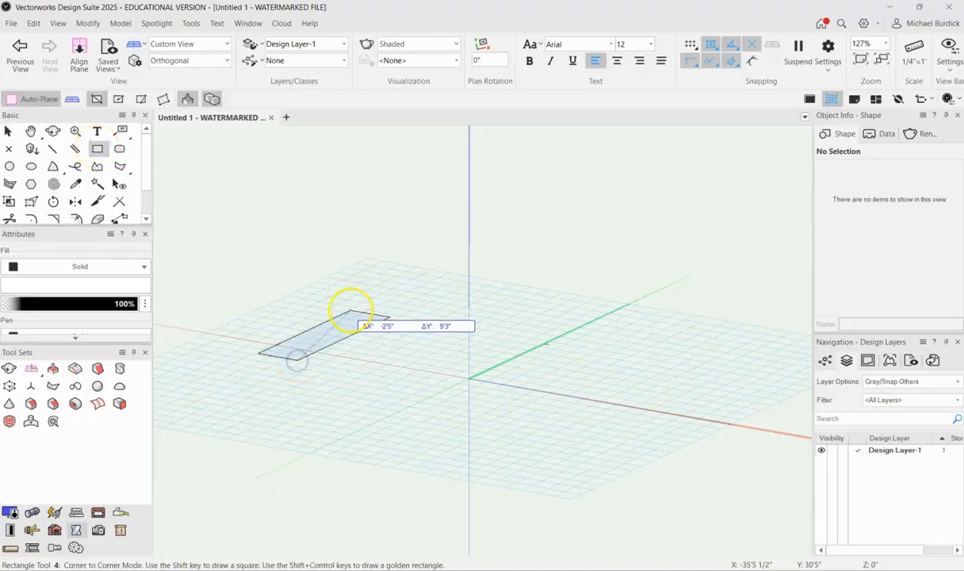
pyautogui.press('Tab')
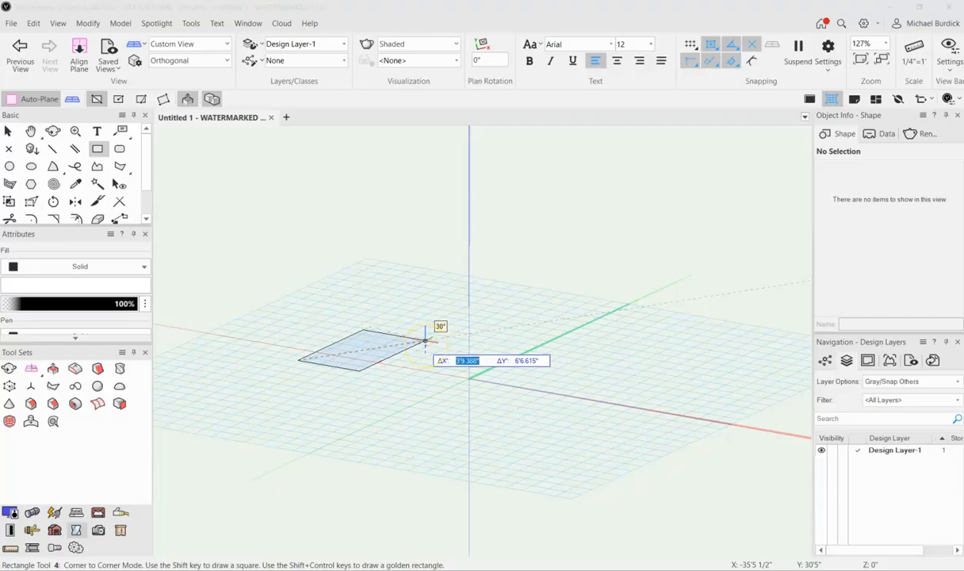
pyautogui.write('4')
pyautogui.press('Tab')
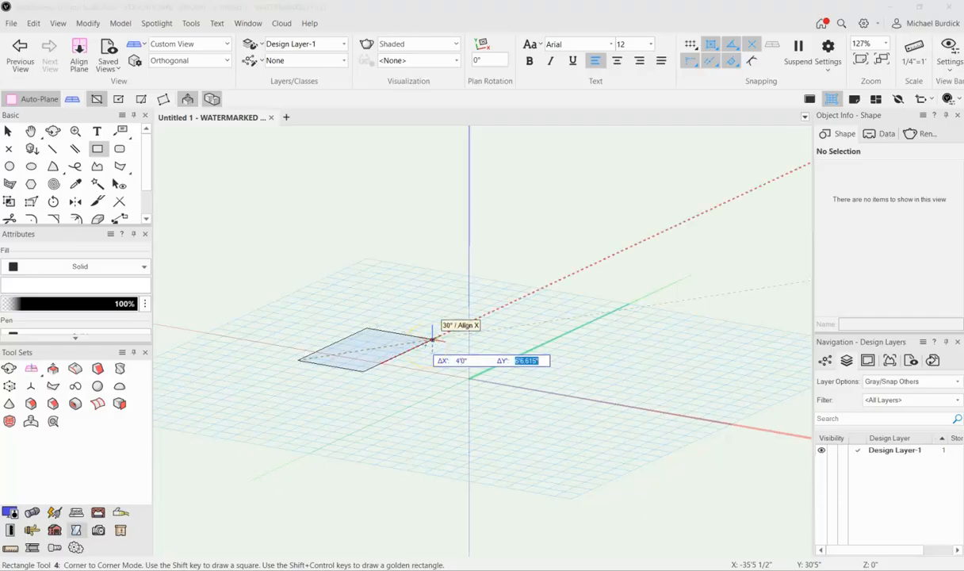
pyautogui.write("4'0")
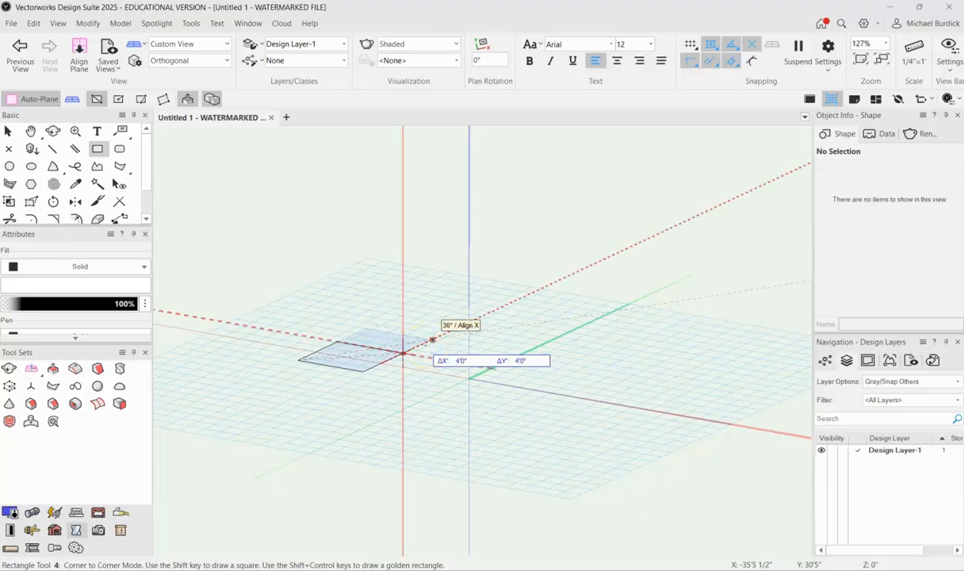
pyautogui.press('Return')
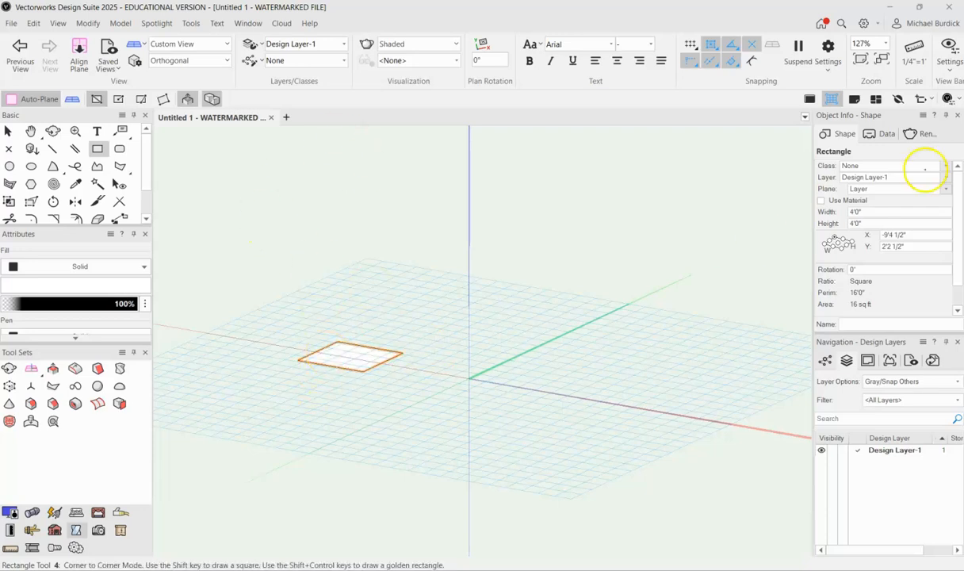
# Stretch the front edge of the rectangle outward to a height of about 7'8 1/2"
pyautogui.press('x')
pyautogui.click(331, 365)
pyautogui.click(310, 383)
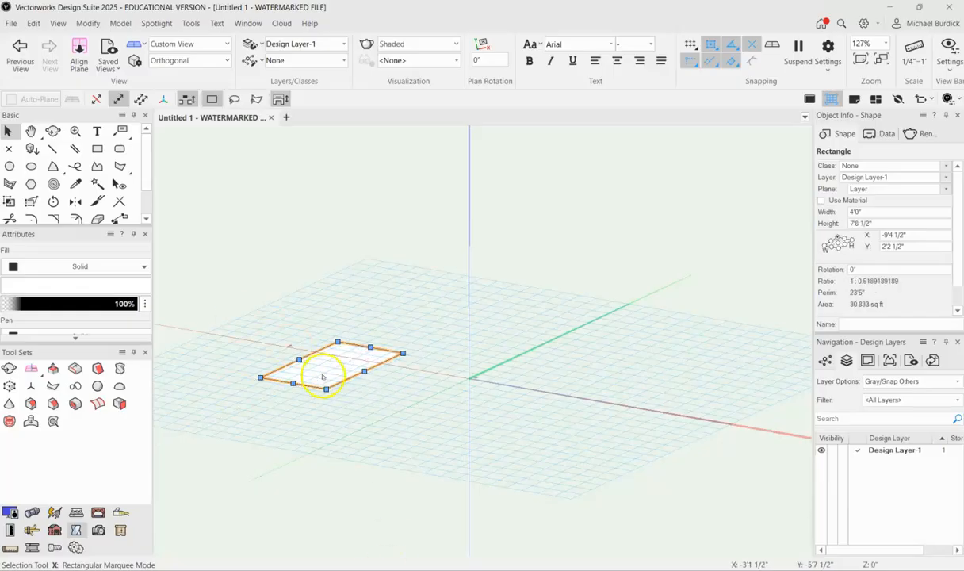
# Set the rectangle's width and height to 3' each
pyautogui.click(865, 212)
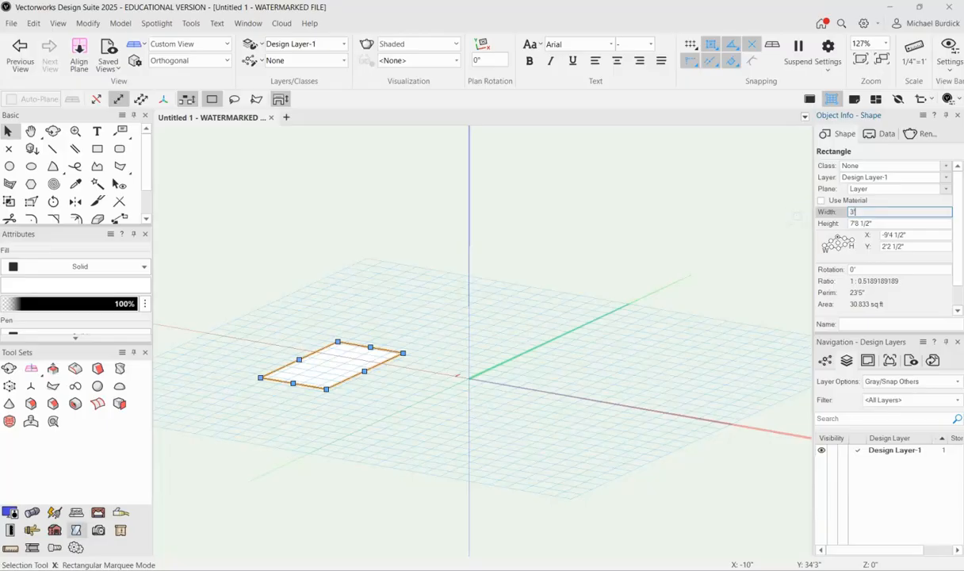
pyautogui.write("3'")
pyautogui.press('Tab')
pyautogui.press('Return')
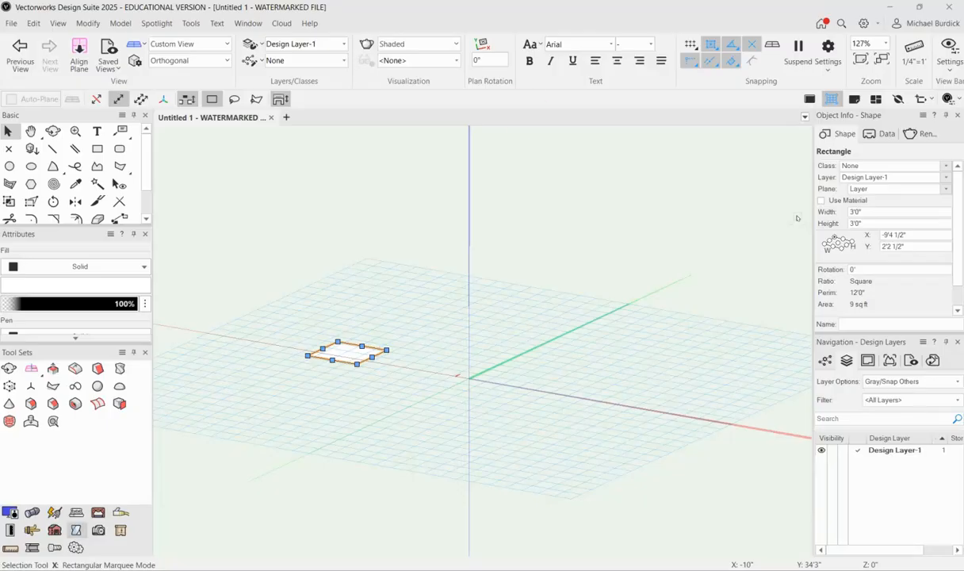
# Extrude the 3' square upward by 8' with the Push/Pull tool
pyautogui.click(52, 369)
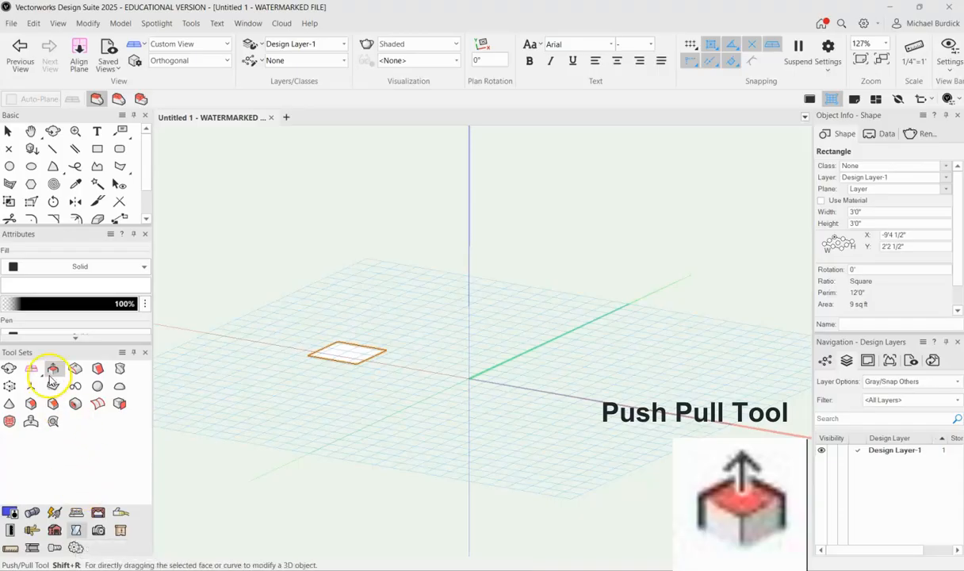
pyautogui.click(349, 350)
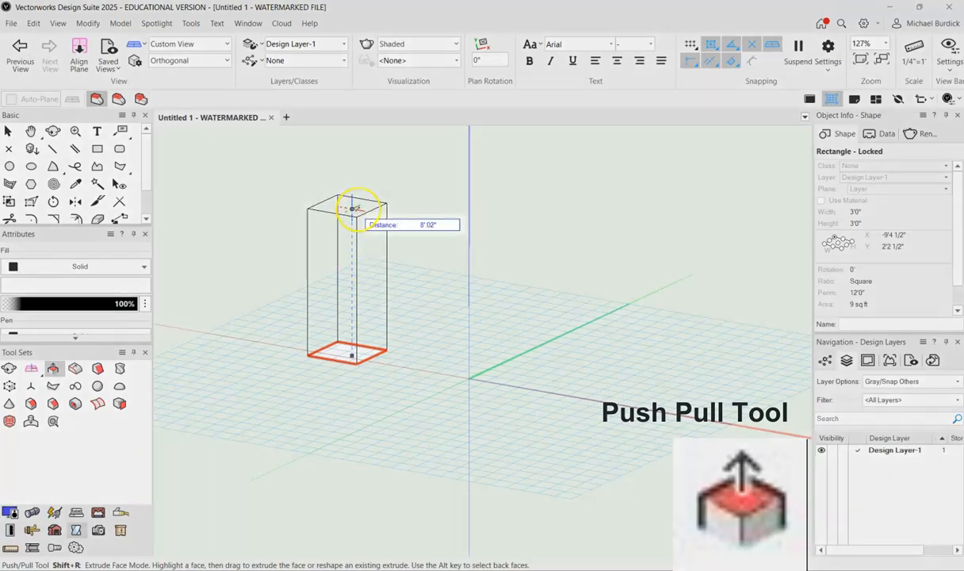
pyautogui.press('Tab')
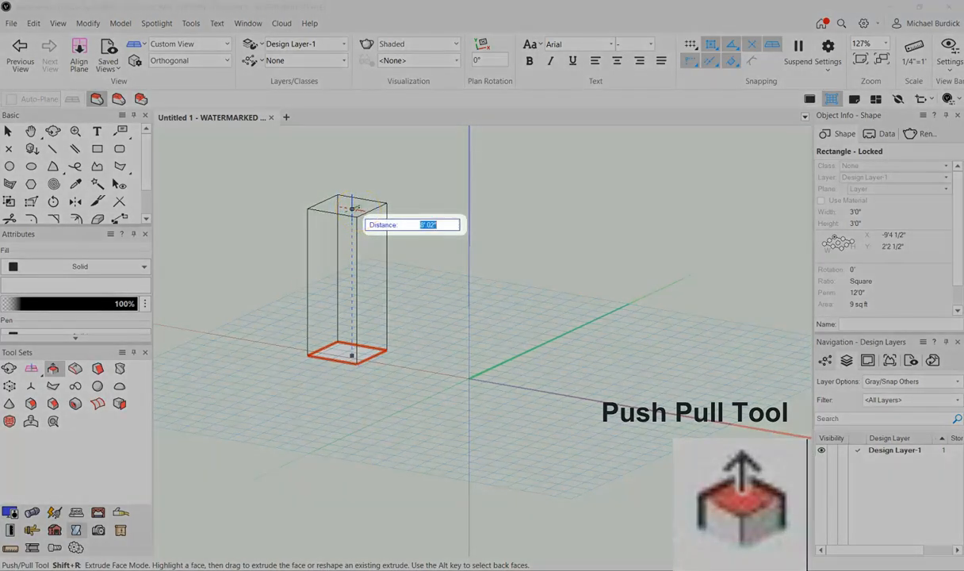
pyautogui.write("8'")
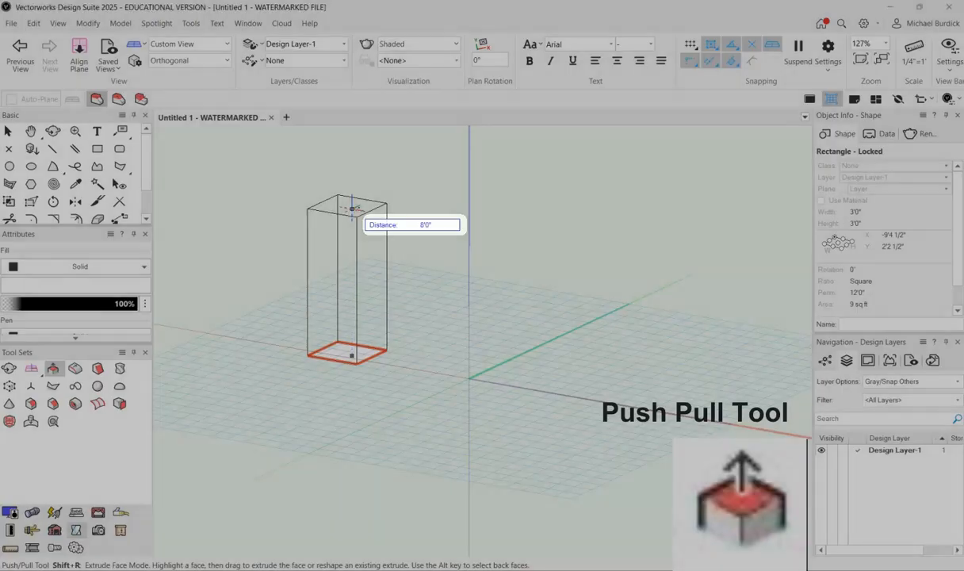
pyautogui.press('Return')
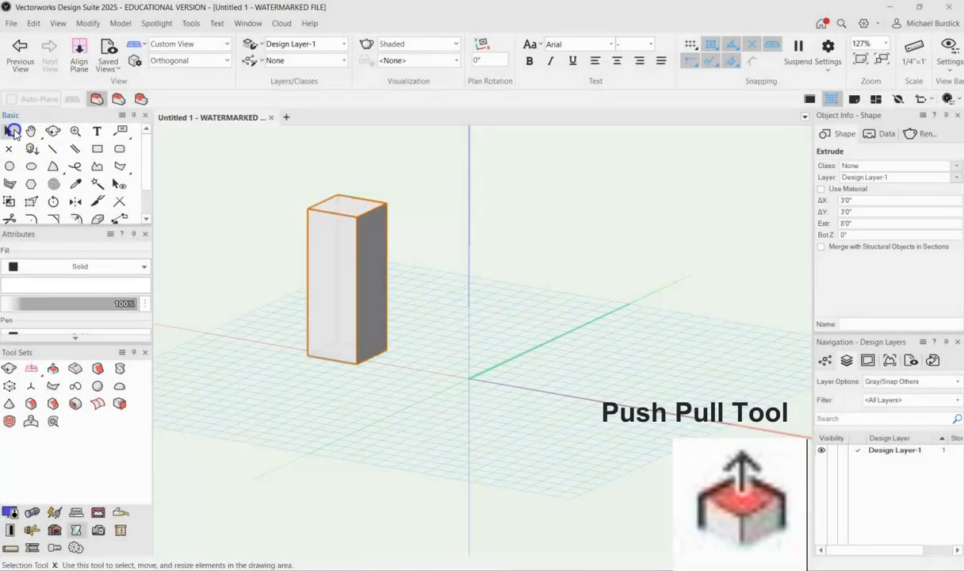
# Set the selected box's extrusion height to 3' to make it a cube
pyautogui.click(8, 131)
pyautogui.click(848, 223)
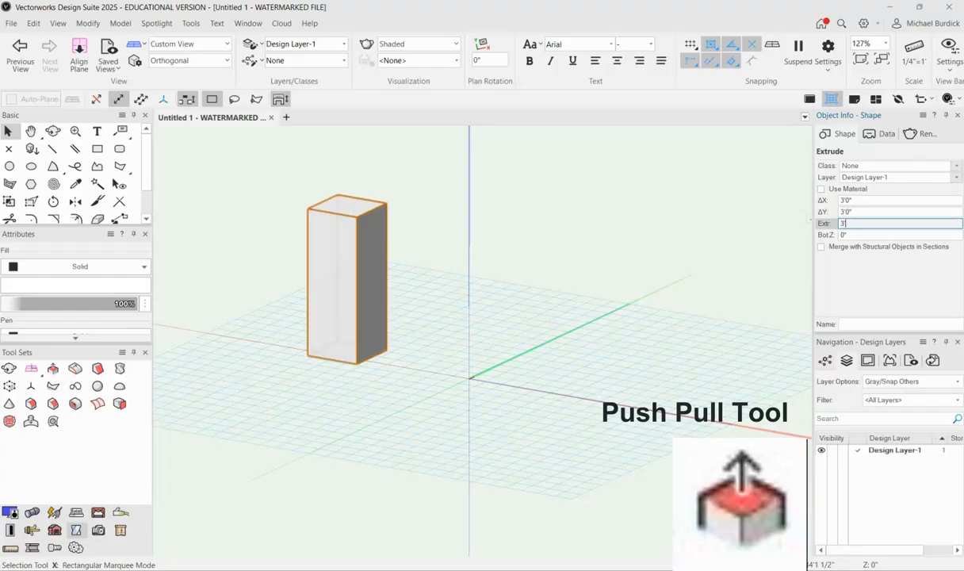
pyautogui.press('Return')
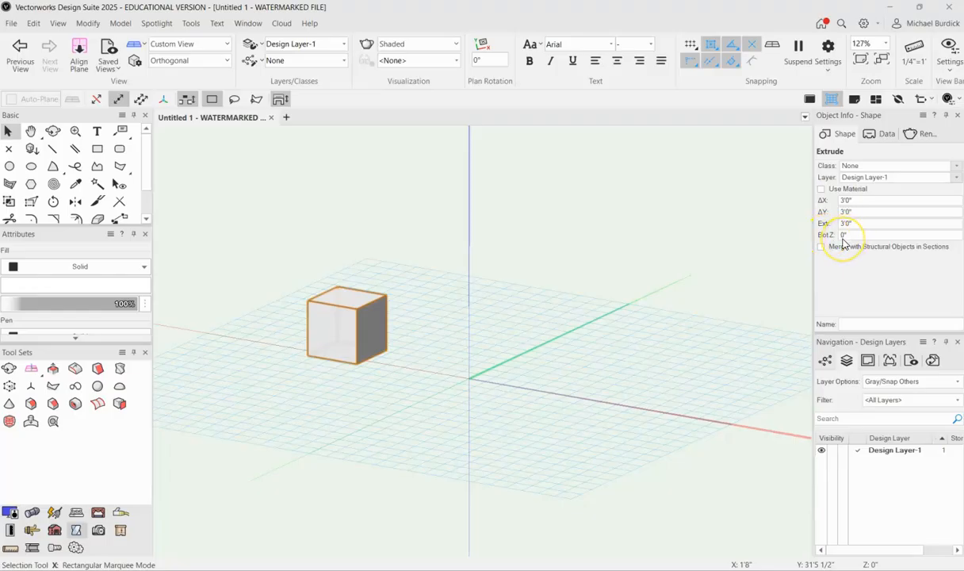
# Check the cube in the front view and set its bottom Z to -2'
pyautogui.press('KP_2')
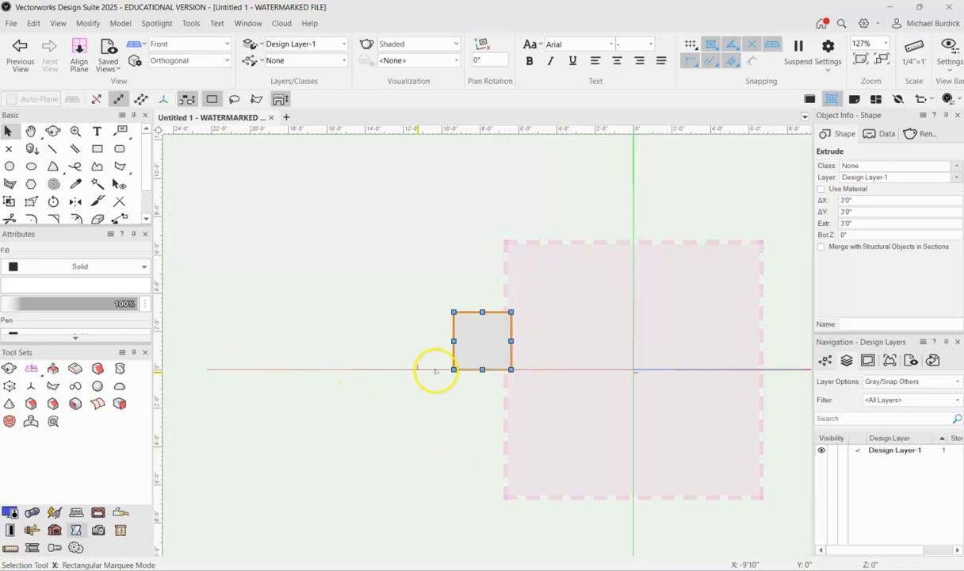
pyautogui.moveTo(680, 322)
pyautogui.keyDown('ctrl'); pyautogui.mouseDown(button='middle')
pyautogui.moveTo(628, 349)
pyautogui.moveTo(651, 326)
pyautogui.moveTo(672, 319)
pyautogui.moveTo(674, 332)
pyautogui.mouseUp(button='middle'); pyautogui.keyUp('ctrl')
pyautogui.click(844, 234)
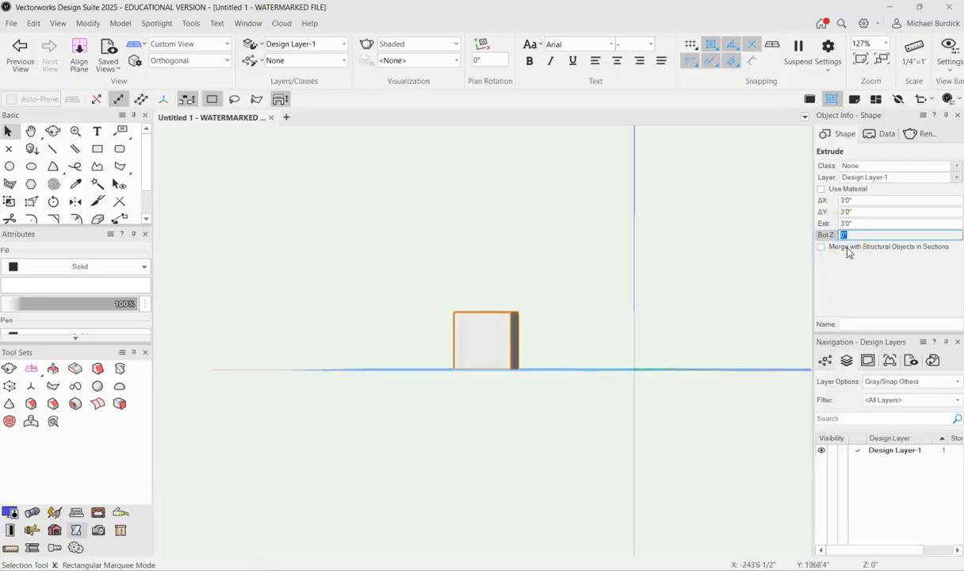
pyautogui.write('-2')
pyautogui.press('Return')
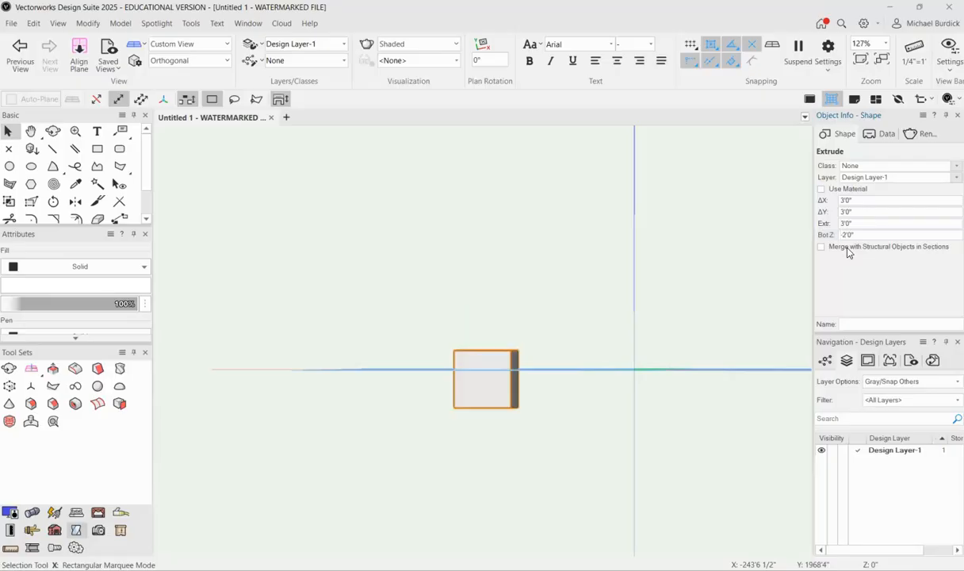
# In the front view, move the cube across to the vertical axis with its base on the ground line at Z 0
pyautogui.keyDown('ctrl'); pyautogui.moveTo(601, 349); pyautogui.dragTo(484, 412, button='middle'); pyautogui.keyUp('ctrl')
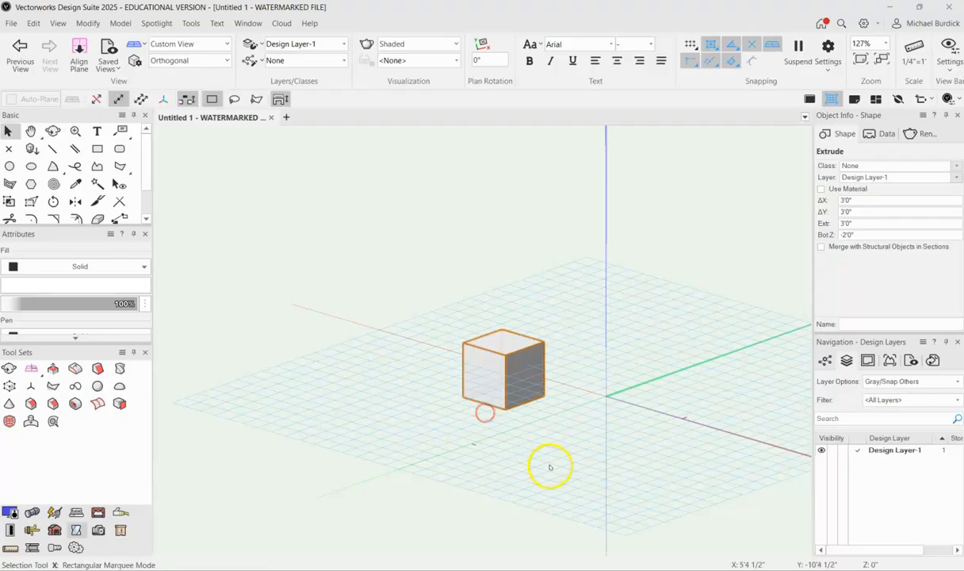
pyautogui.press('KP_2')
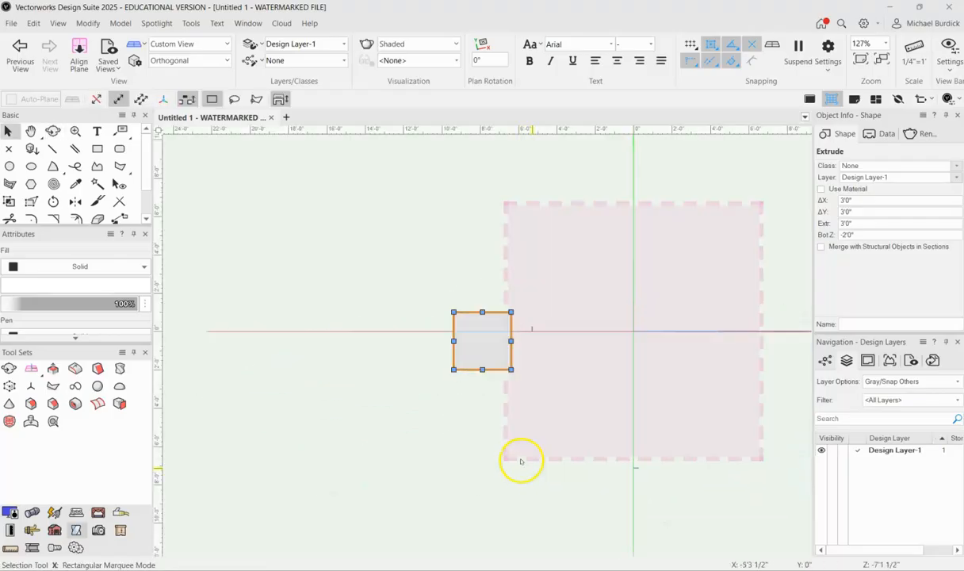
pyautogui.moveTo(490, 369); pyautogui.dragTo(635, 331)
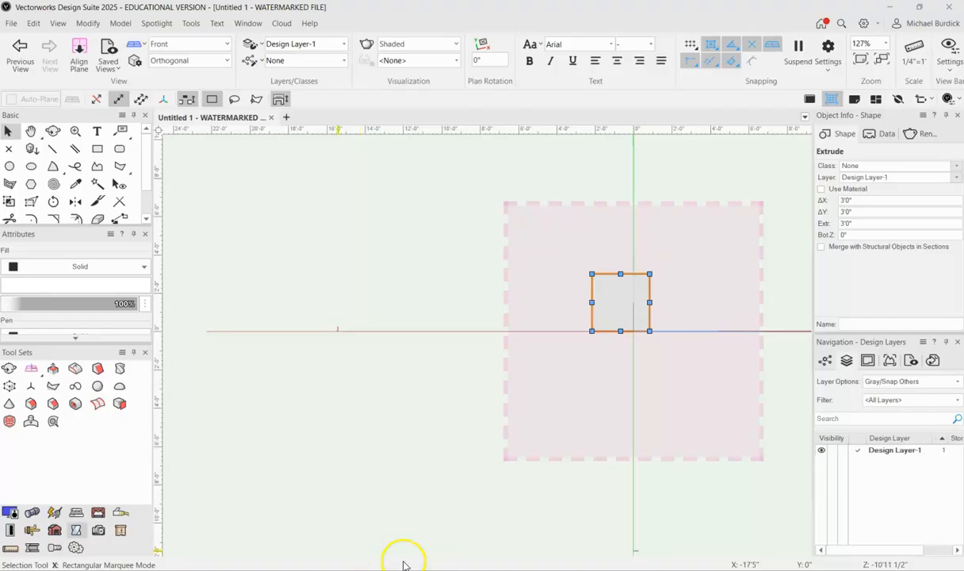
# Return to a 3D view and draw a circle of 2' radius on the ground plane, away from the cube
pyautogui.keyDown('ctrl'); pyautogui.moveTo(659, 378); pyautogui.dragTo(526, 425, button='middle'); pyautogui.keyUp('ctrl')
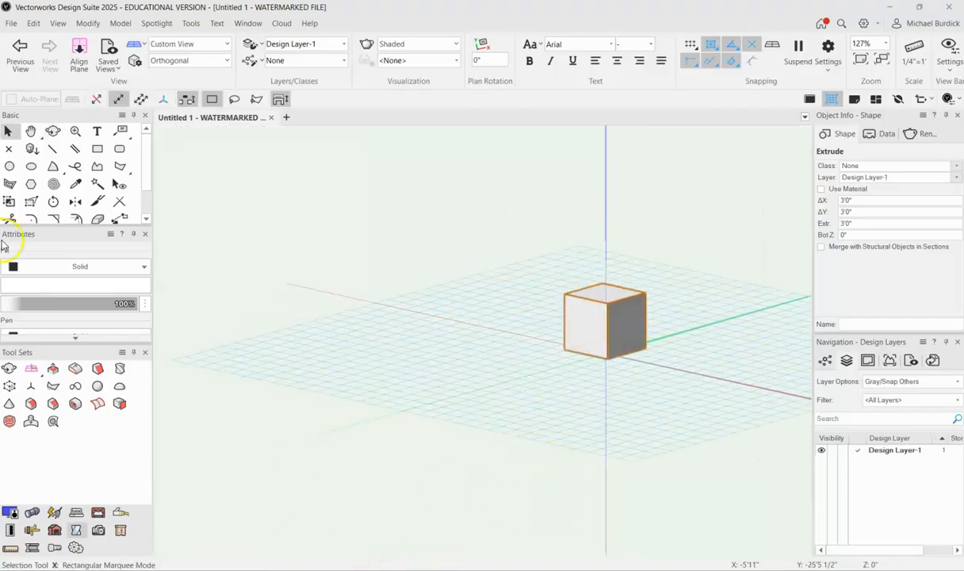
pyautogui.click(10, 165)
pyautogui.click(392, 350)
pyautogui.press('Tab')
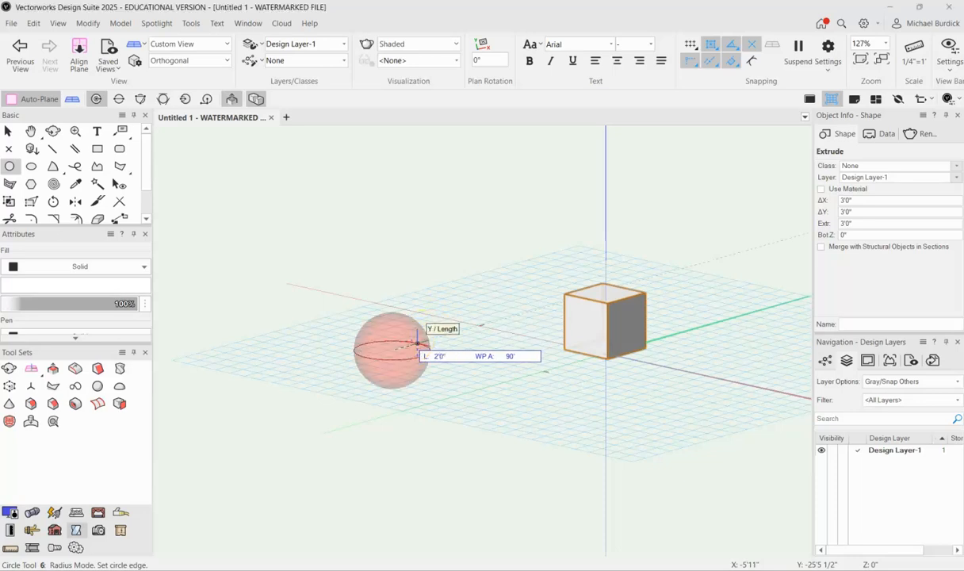
pyautogui.press('Return')
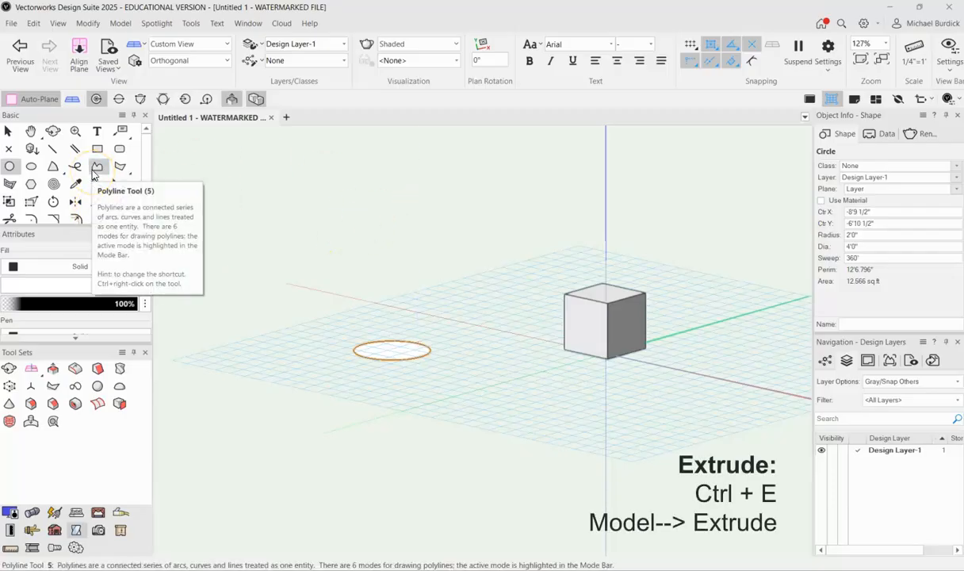
# Extrude the circle 8' with the Extrude command to form a cylinder
pyautogui.click(122, 21)
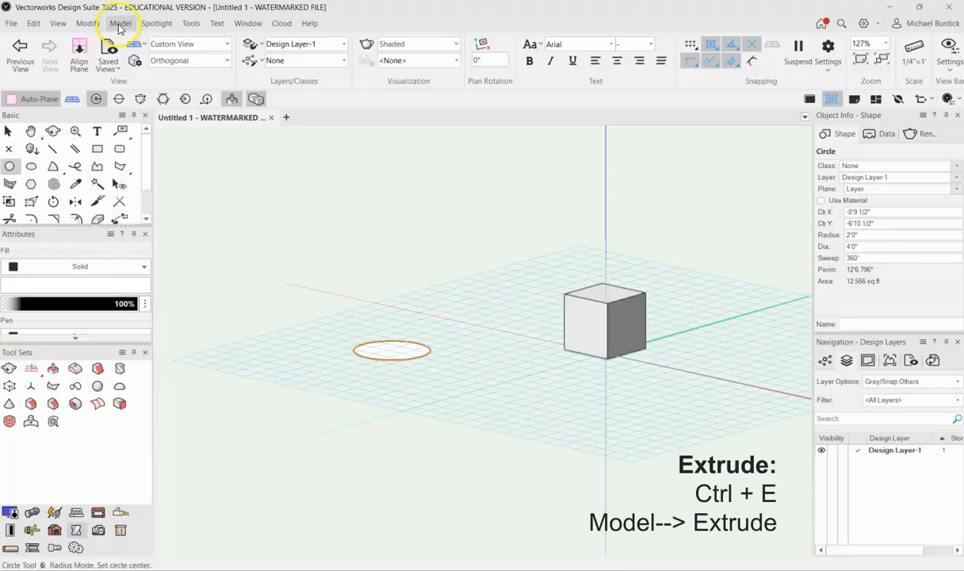
pyautogui.click(88, 23)
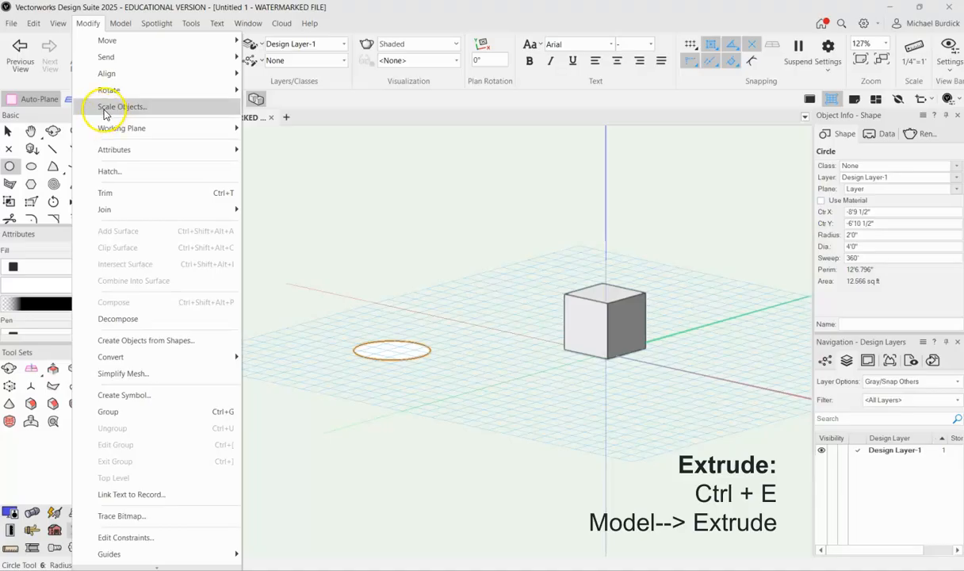
pyautogui.click(117, 23)
pyautogui.click(117, 23)
pyautogui.click(118, 23)
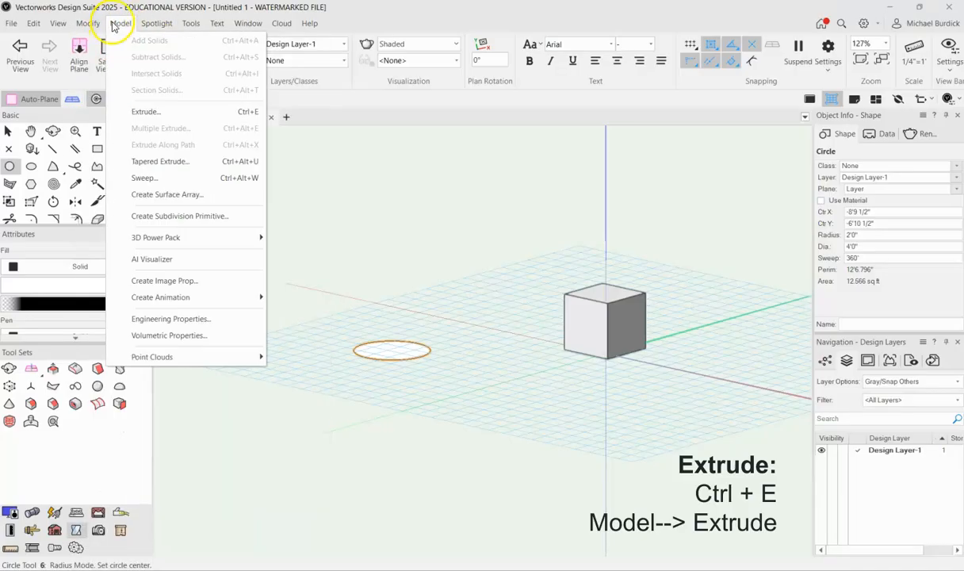
pyautogui.click(141, 111)
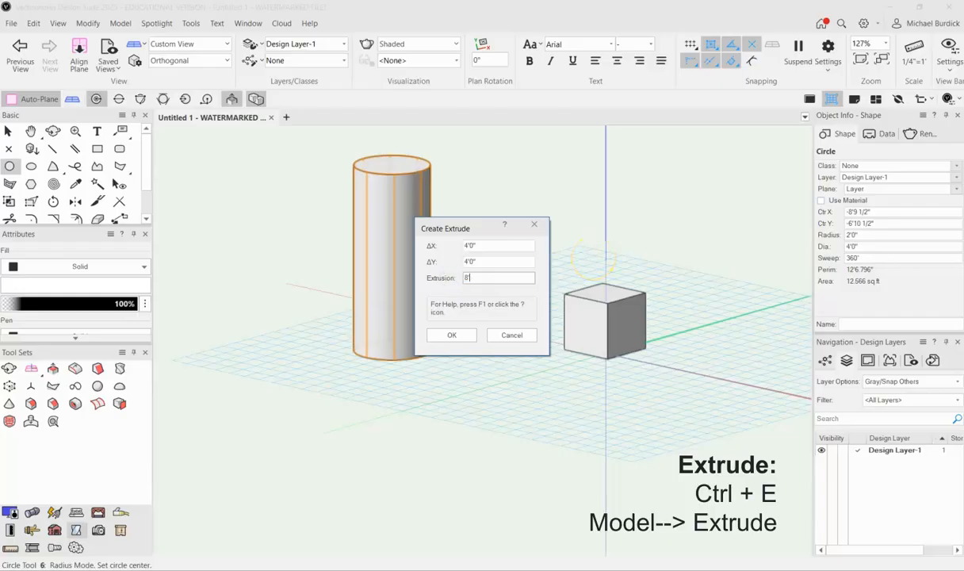
pyautogui.press('Return')
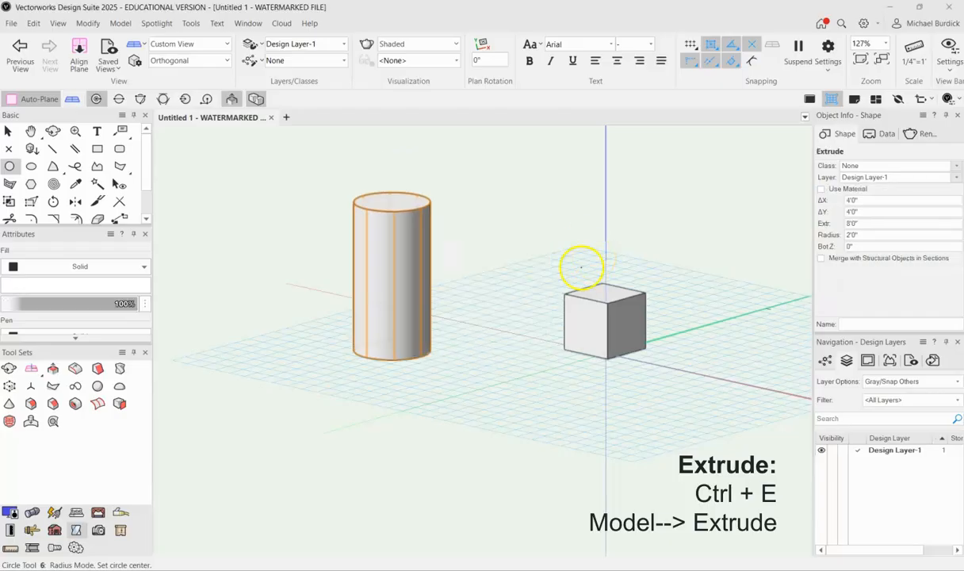
pyautogui.moveTo(871, 223); pyautogui.dragTo(834, 221)
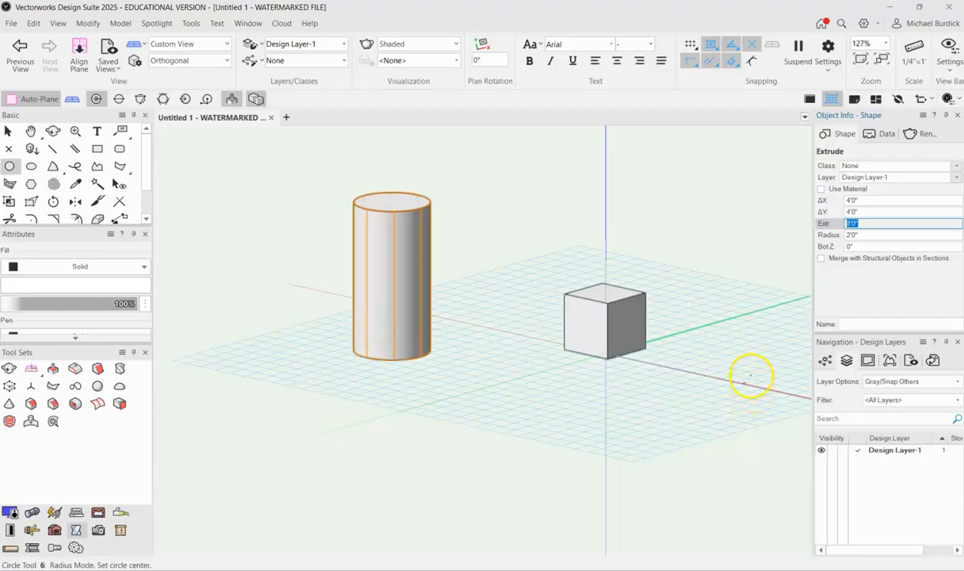
# With Auto-Plane and Push/Pull mode on, draw a rectangle about 4'9" by 8'3" in front of the cylinder and extrude it about 1'6"
pyautogui.click(97, 149)
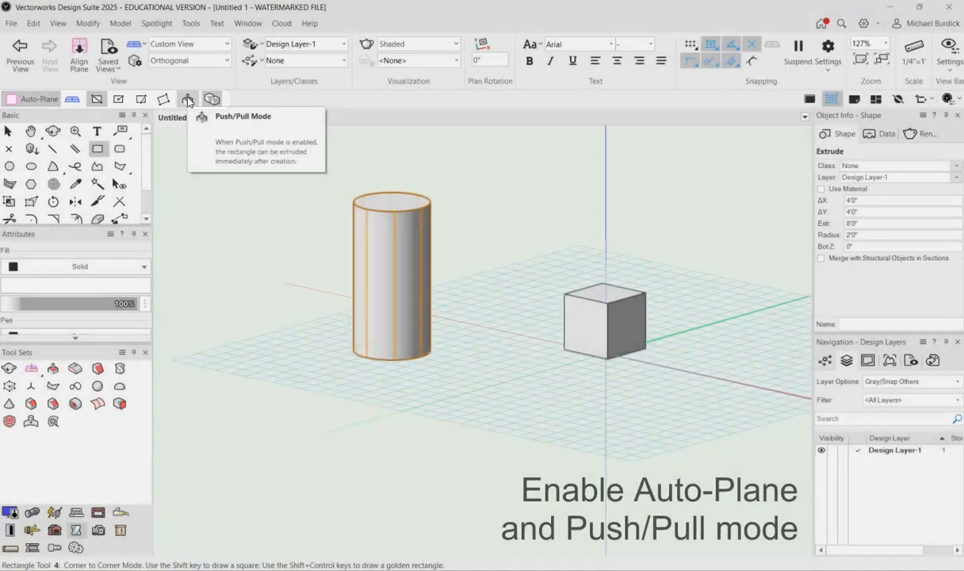
pyautogui.click(188, 99)
pyautogui.click(310, 428)
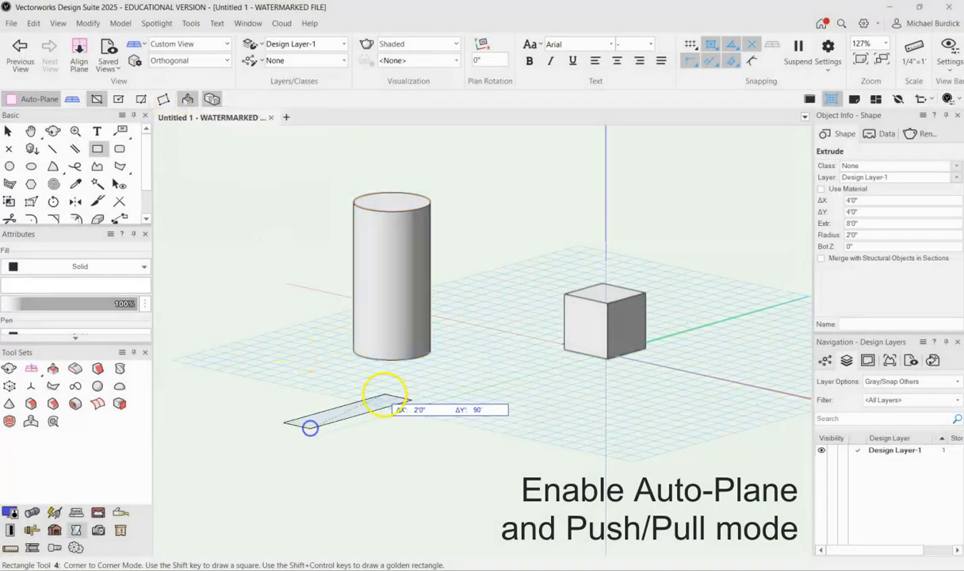
pyautogui.click(347, 384)
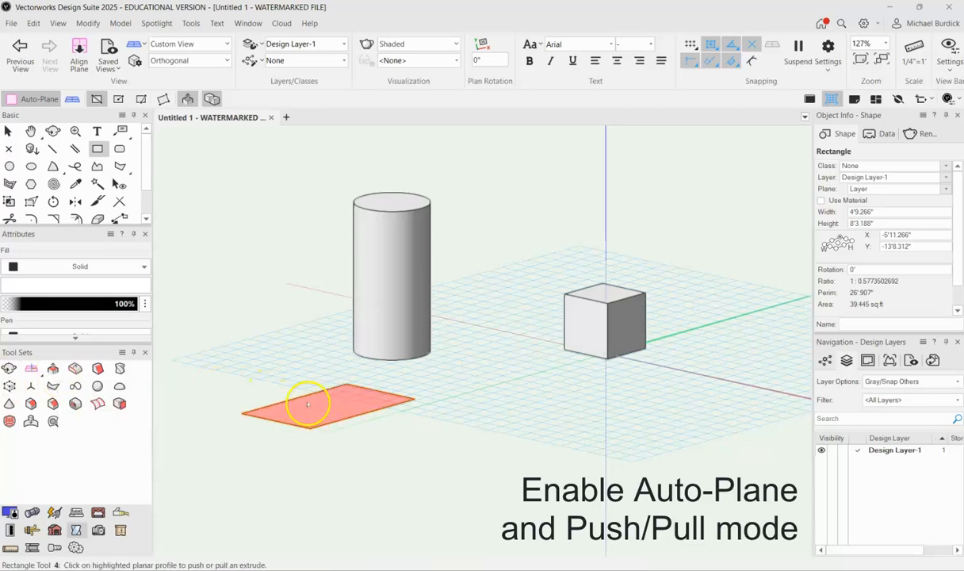
pyautogui.moveTo(309, 404)
pyautogui.mouseDown()
pyautogui.moveTo(307, 279)
pyautogui.moveTo(282, 199)
pyautogui.moveTo(309, 403)
pyautogui.moveTo(308, 540)
pyautogui.moveTo(307, 349)
pyautogui.moveTo(549, 314)
pyautogui.moveTo(563, 286)
pyautogui.moveTo(555, 307)
pyautogui.moveTo(371, 344)
pyautogui.moveTo(489, 343)
pyautogui.moveTo(563, 322)
pyautogui.moveTo(562, 293)
pyautogui.moveTo(564, 323)
pyautogui.mouseUp()
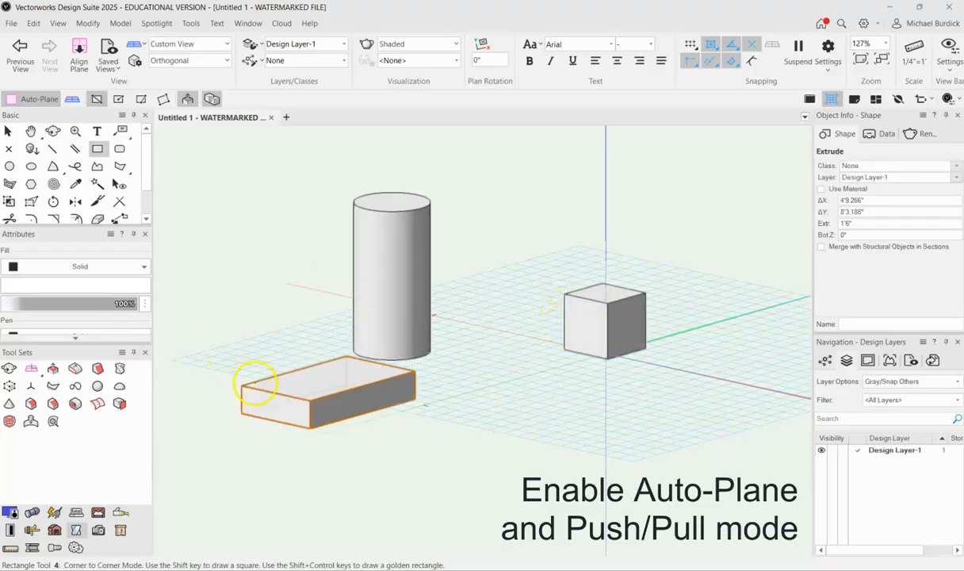
# Switch to Top/Plan view and draw a square about 2'4" wide with its lower corner at X 10'0", Y -24'3"
pyautogui.moveTo(295, 441)
pyautogui.keyDown('ctrl'); pyautogui.mouseDown(button='middle')
pyautogui.moveTo(409, 417)
pyautogui.moveTo(475, 367)
pyautogui.moveTo(312, 447)
pyautogui.mouseUp(button='middle'); pyautogui.keyUp('ctrl')
pyautogui.press('4')
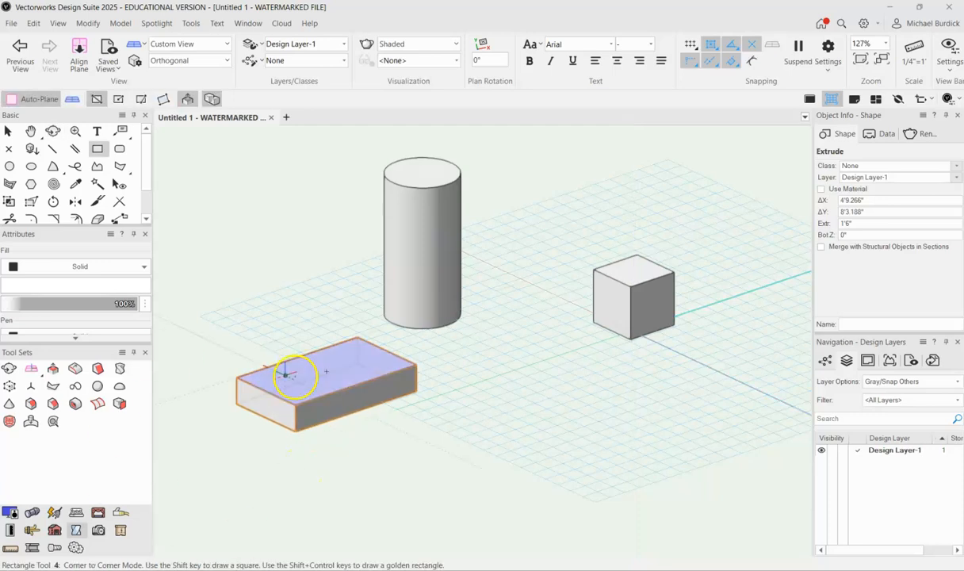
pyautogui.scroll(-4, 319, 362)
pyautogui.moveTo(426, 357); pyautogui.dragTo(425, 360)
pyautogui.press('4')
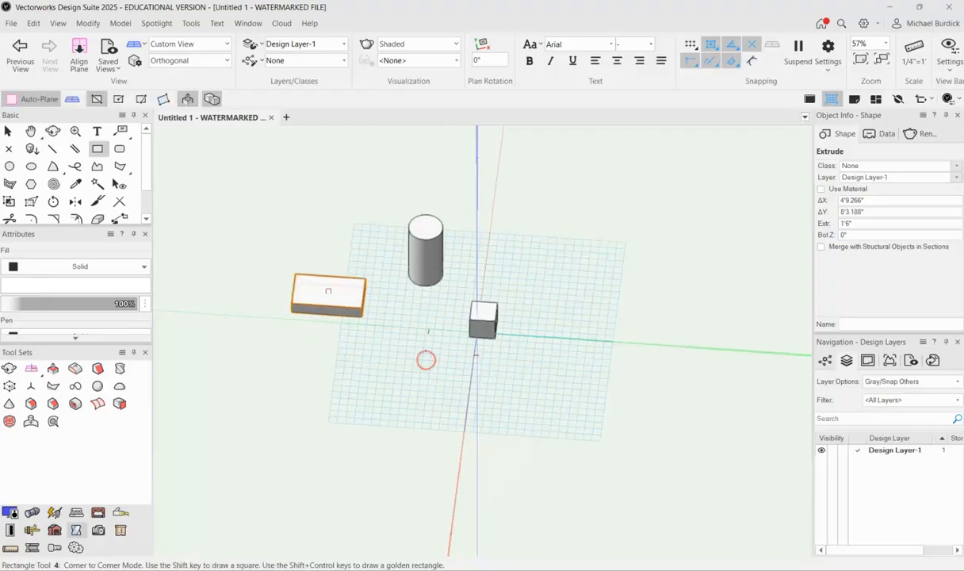
pyautogui.click(198, 45)
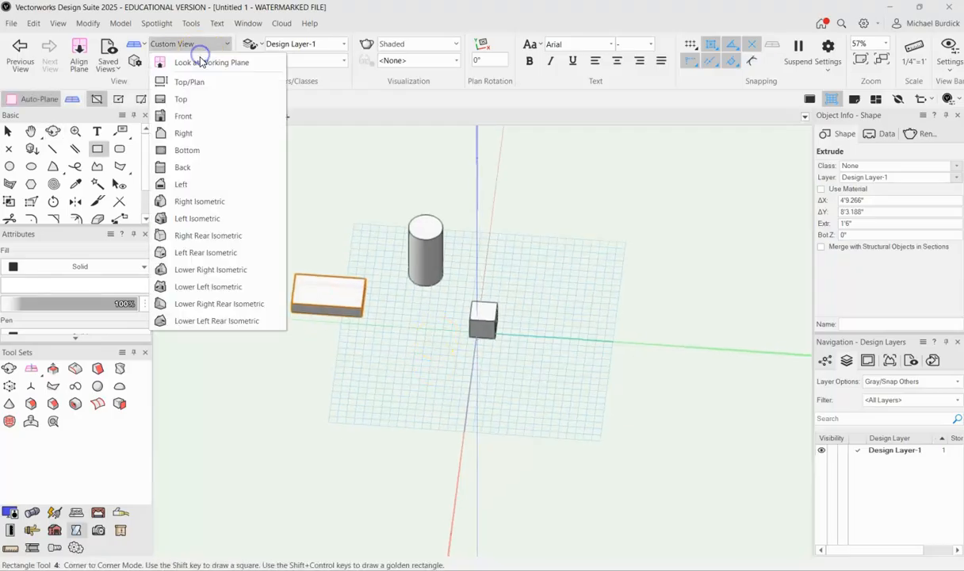
pyautogui.click(200, 79)
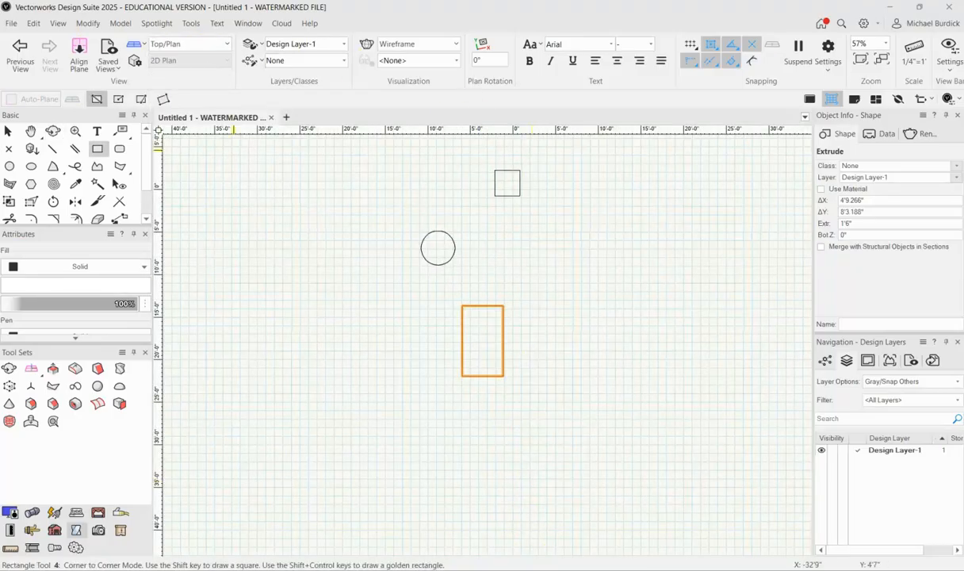
pyautogui.click(10, 167)
pyautogui.click(98, 149)
pyautogui.click(598, 396)
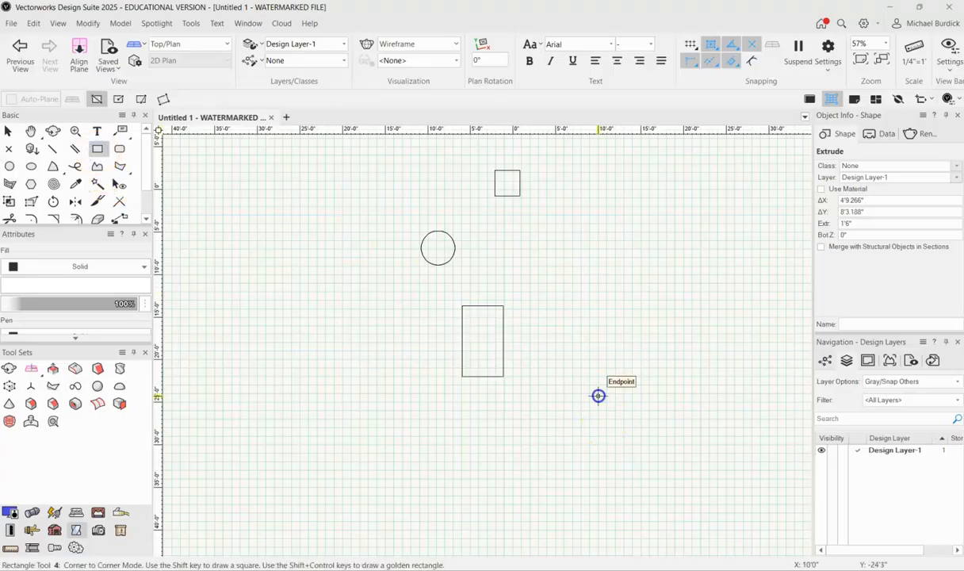
pyautogui.click(618, 375)
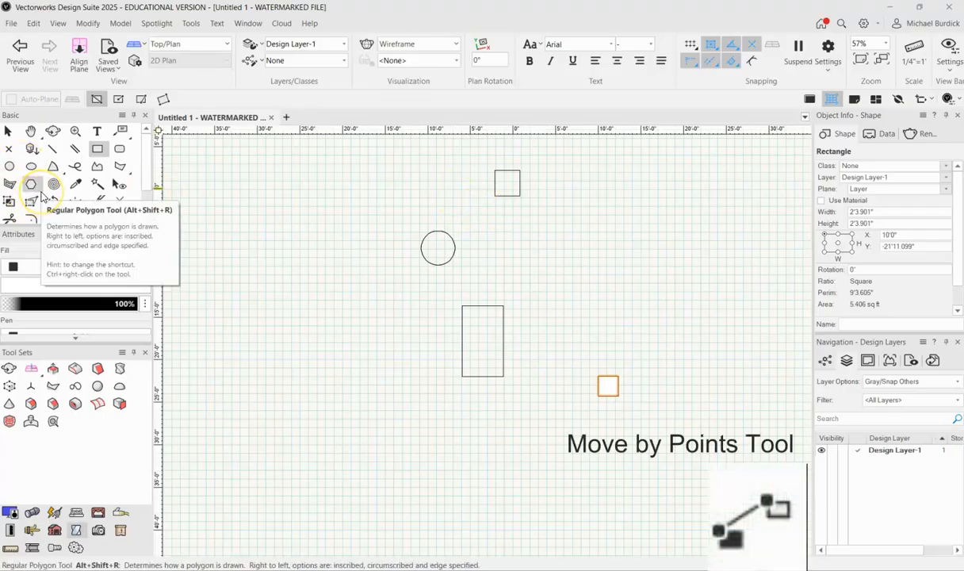
# Distribute 7 duplicates of the square along a horizontal row spanning about 32'4" with the Move by Points tool
pyautogui.scroll(-2, 44, 190)
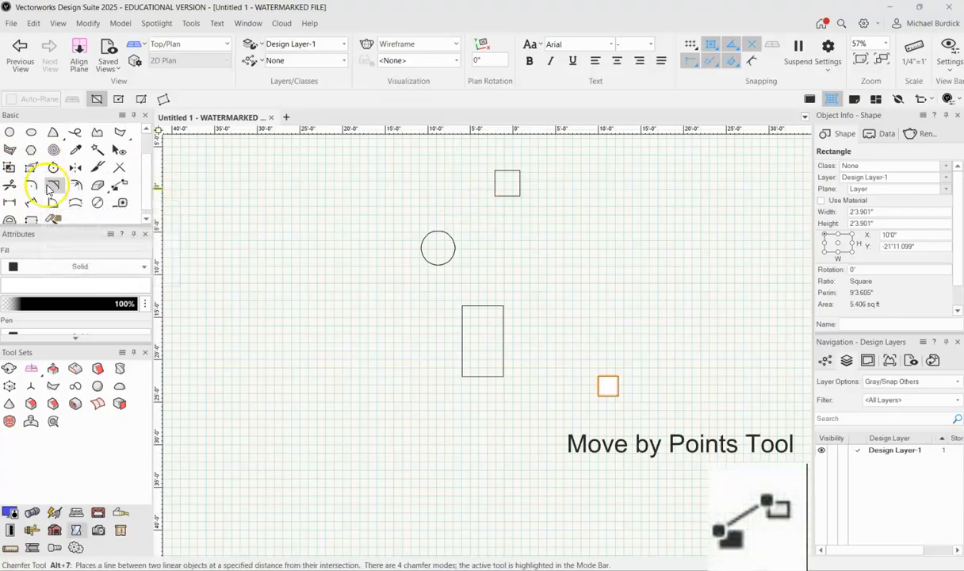
pyautogui.click(118, 186)
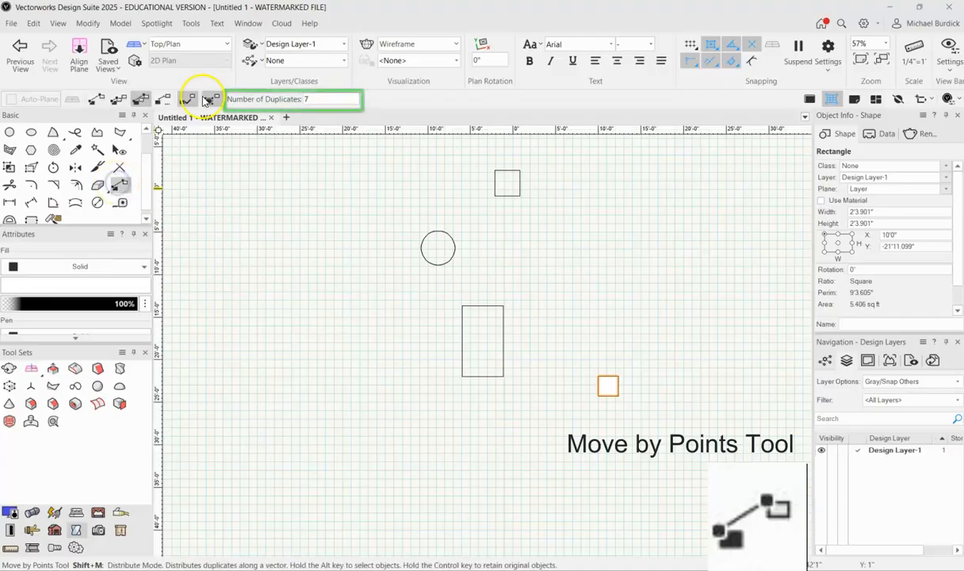
pyautogui.scroll(-1, 277, 256)
pyautogui.scroll(1, 548, 357)
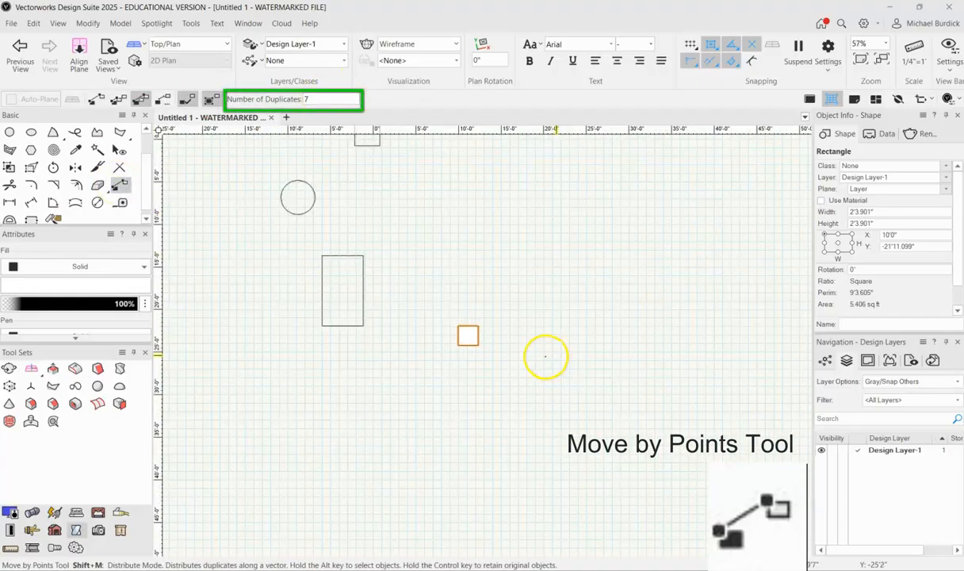
pyautogui.click(458, 325)
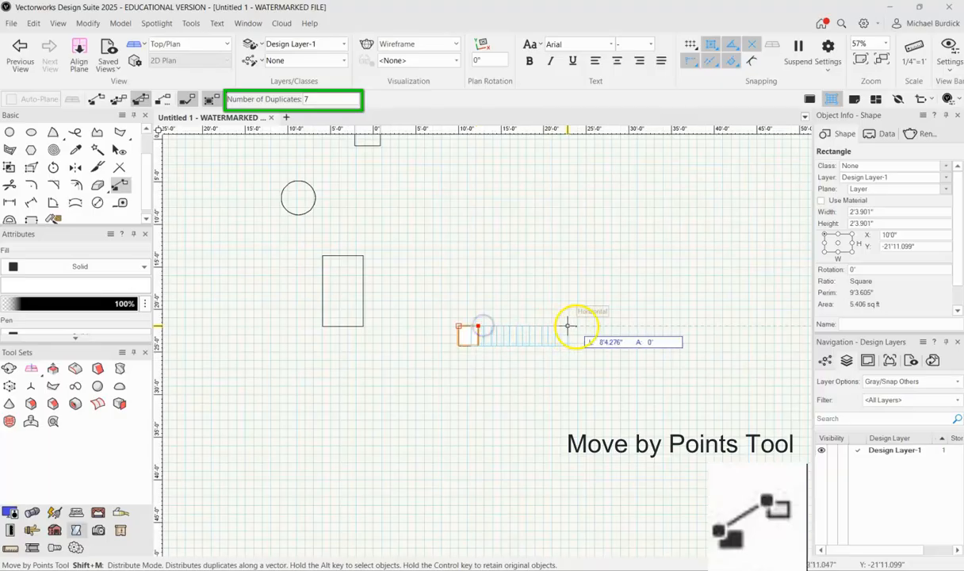
pyautogui.click(729, 325)
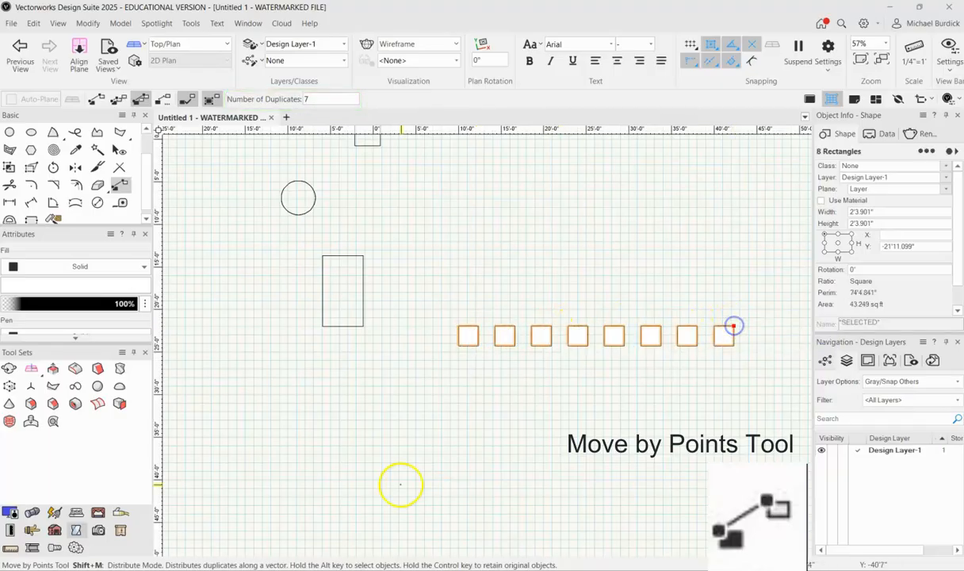
# In a 3D view, extrude the row of eight squares together to 8'0" with the Extrude command
pyautogui.moveTo(366, 441)
pyautogui.keyDown('ctrl'); pyautogui.mouseDown(button='middle')
pyautogui.moveTo(456, 381)
pyautogui.moveTo(478, 265)
pyautogui.mouseUp(button='middle'); pyautogui.keyUp('ctrl')
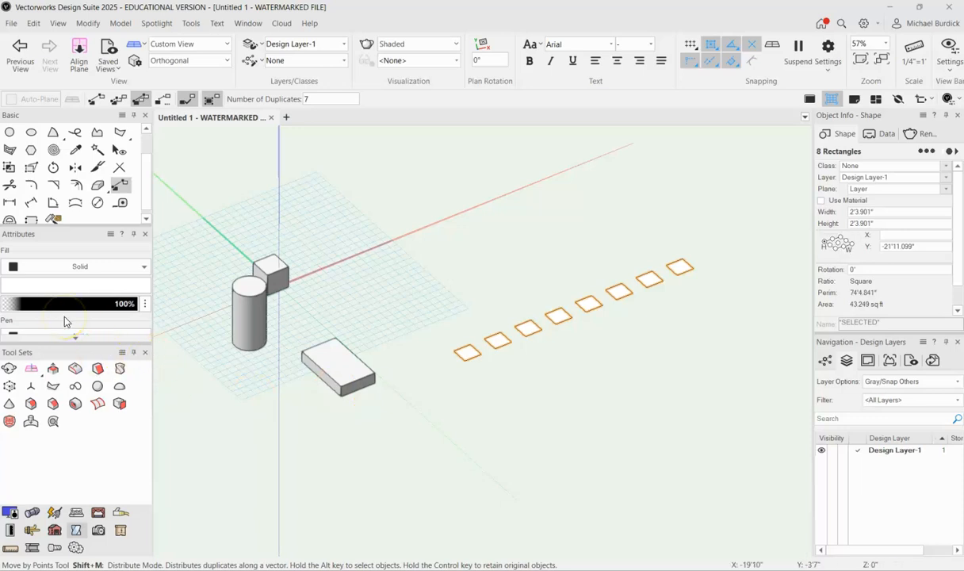
pyautogui.hotkey('ctrl', 'e')
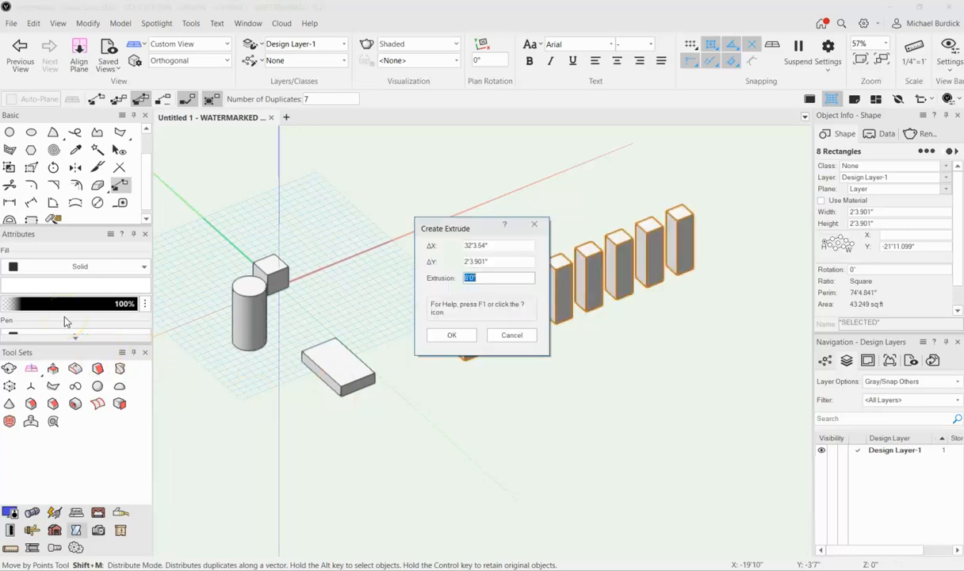
pyautogui.click(457, 334)
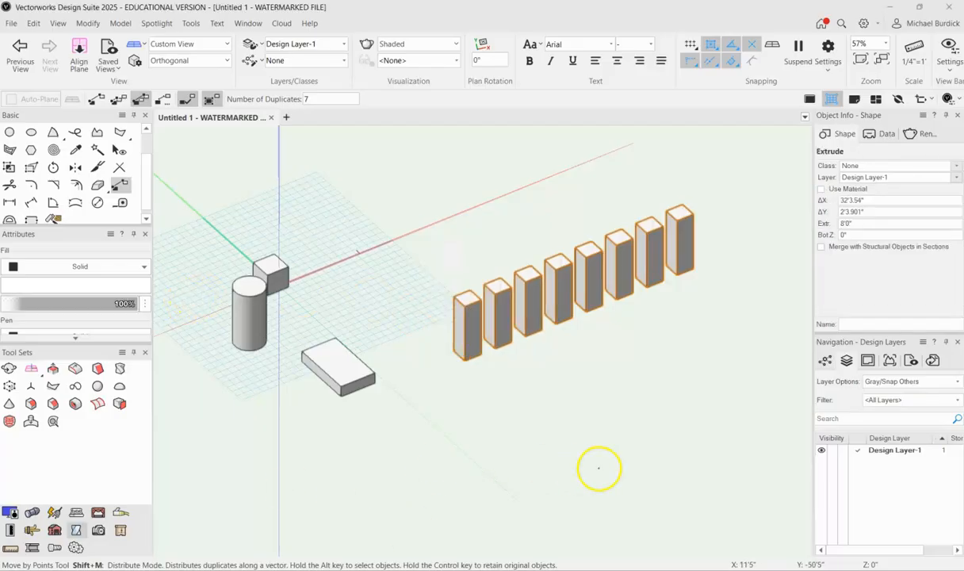
# Check with the Selection tool whether the extruded columns can be picked individually or only as one object
pyautogui.scroll(2, 48, 158)
pyautogui.click(8, 130)
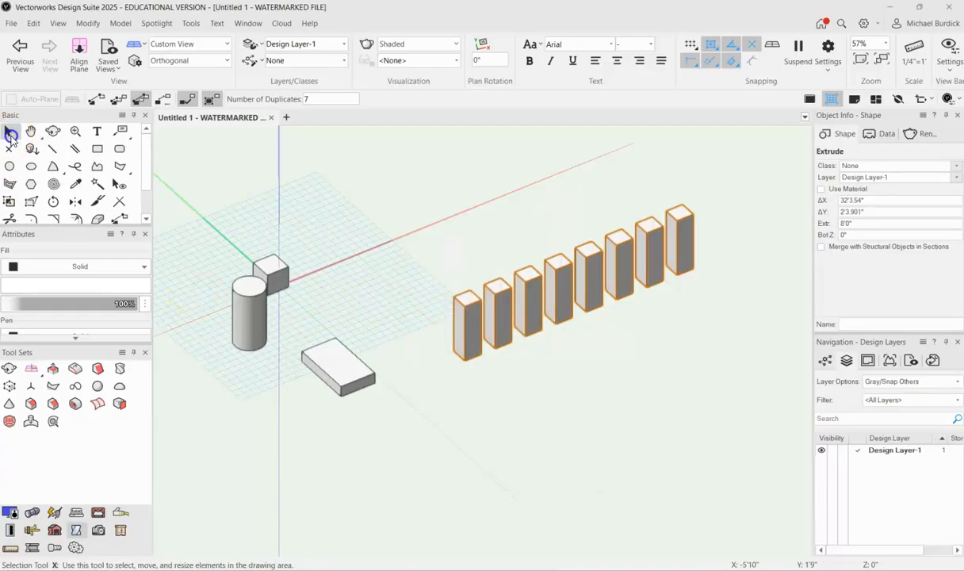
pyautogui.click(571, 358)
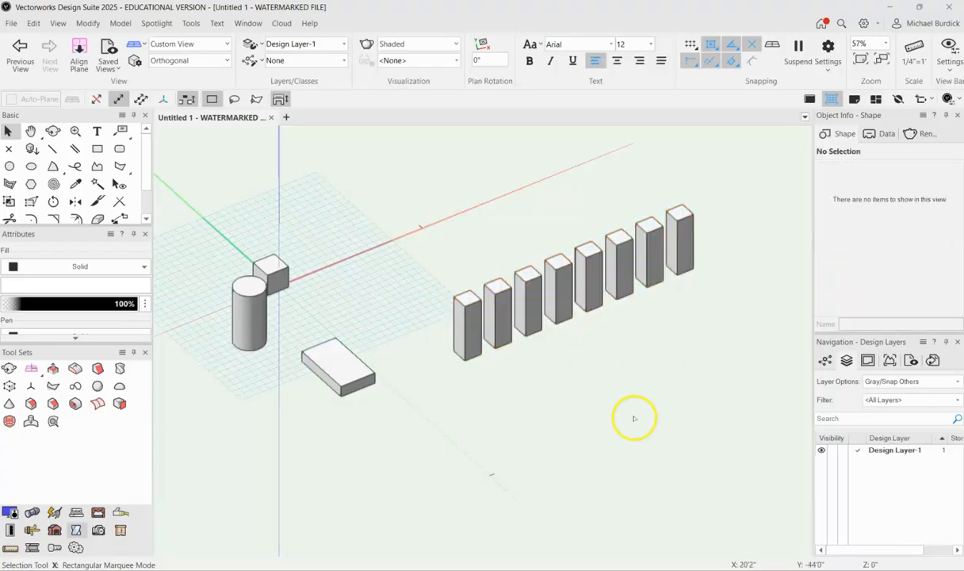
pyautogui.click(535, 271)
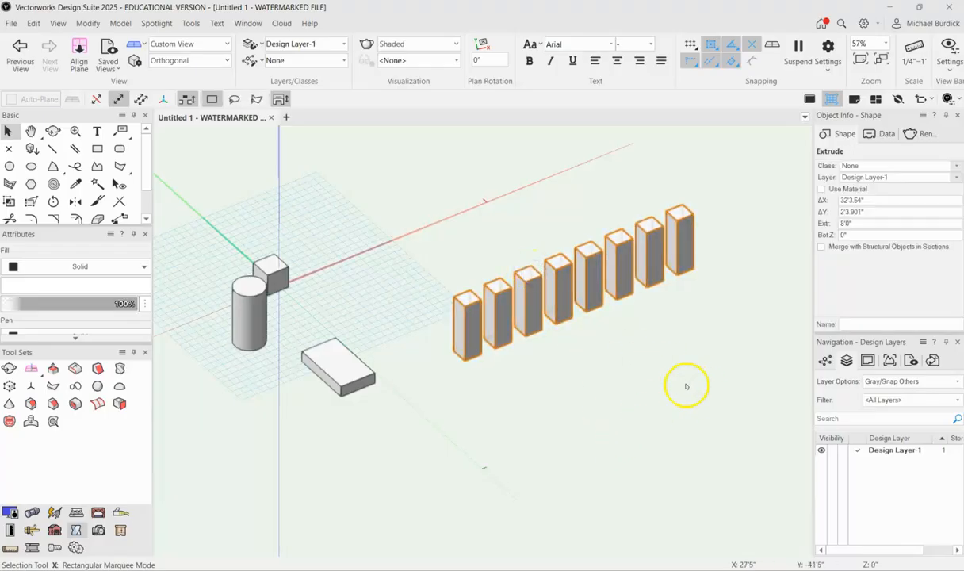
pyautogui.click(641, 394)
pyautogui.click(459, 309)
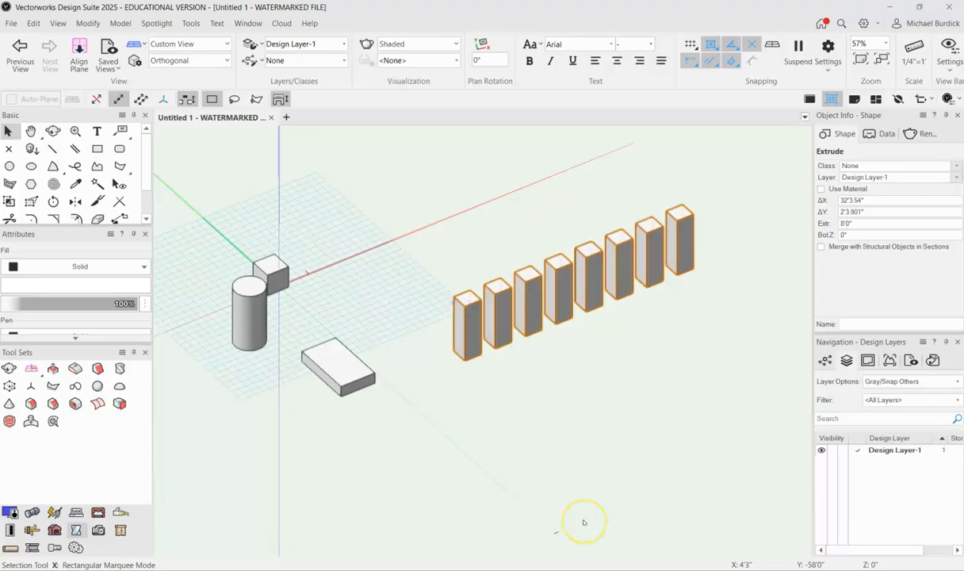
pyautogui.keyDown('ctrl'); pyautogui.moveTo(686, 391); pyautogui.dragTo(602, 408, button='middle'); pyautogui.keyUp('ctrl')
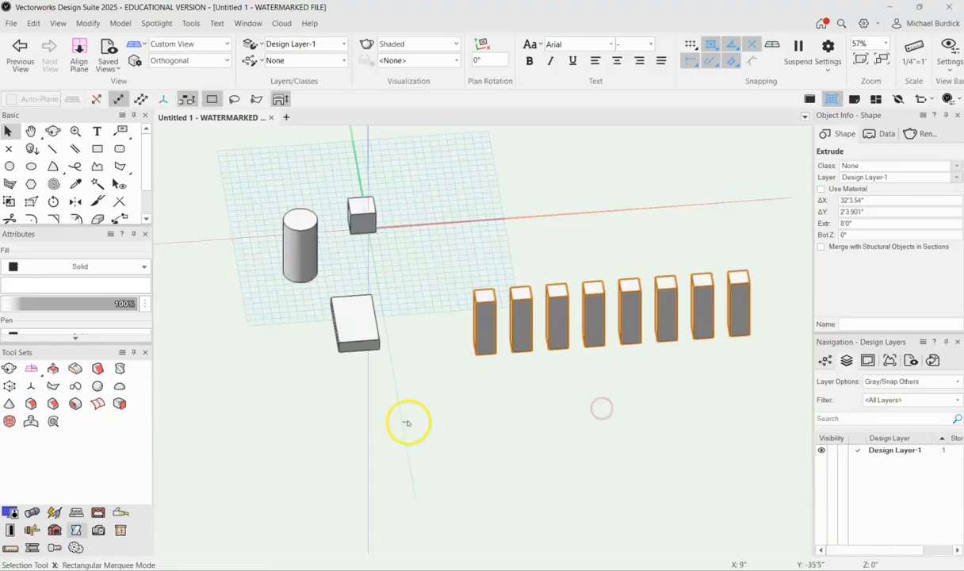
# Edit the profiles inside the multi-column extrude, shifting the row and moving the second square about 9'4" in front of it, and exit
pyautogui.click(521, 297)
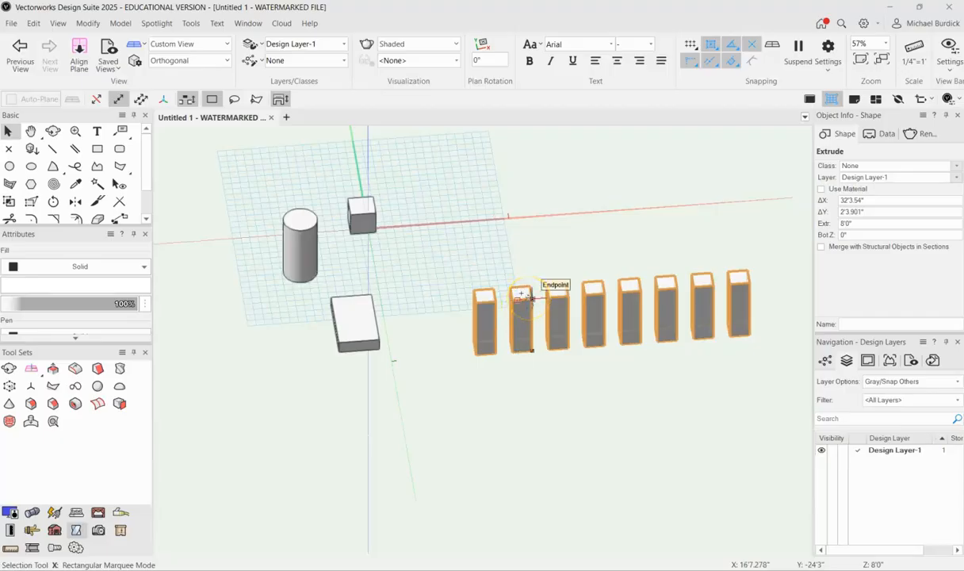
pyautogui.rightClick(522, 297)
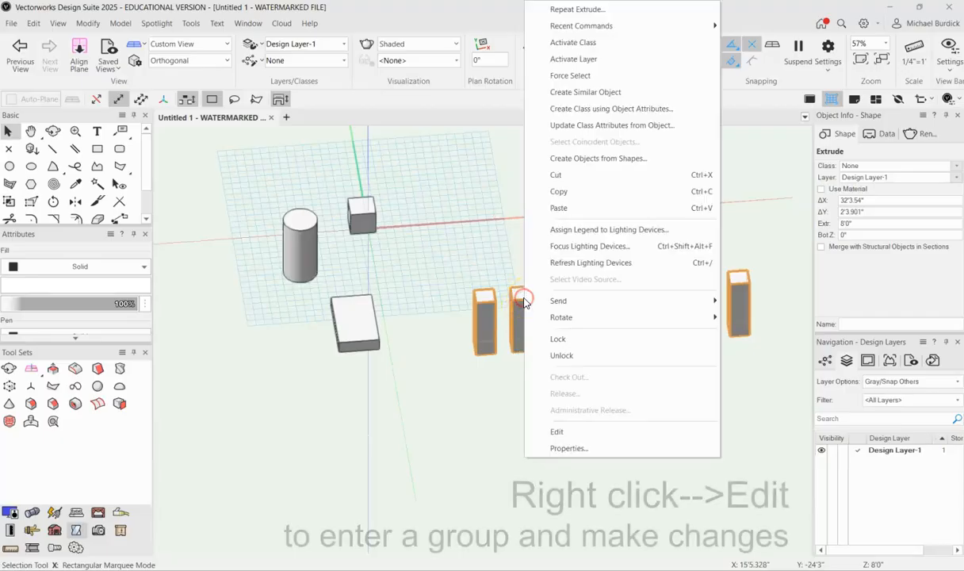
pyautogui.click(579, 433)
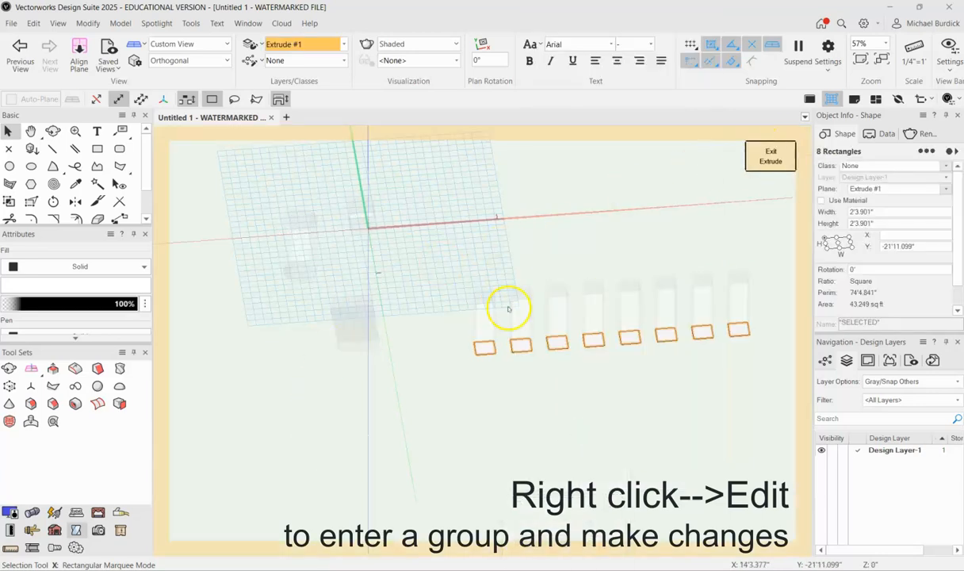
pyautogui.moveTo(529, 346); pyautogui.dragTo(525, 282)
pyautogui.click(534, 375)
pyautogui.moveTo(523, 339); pyautogui.dragTo(523, 386)
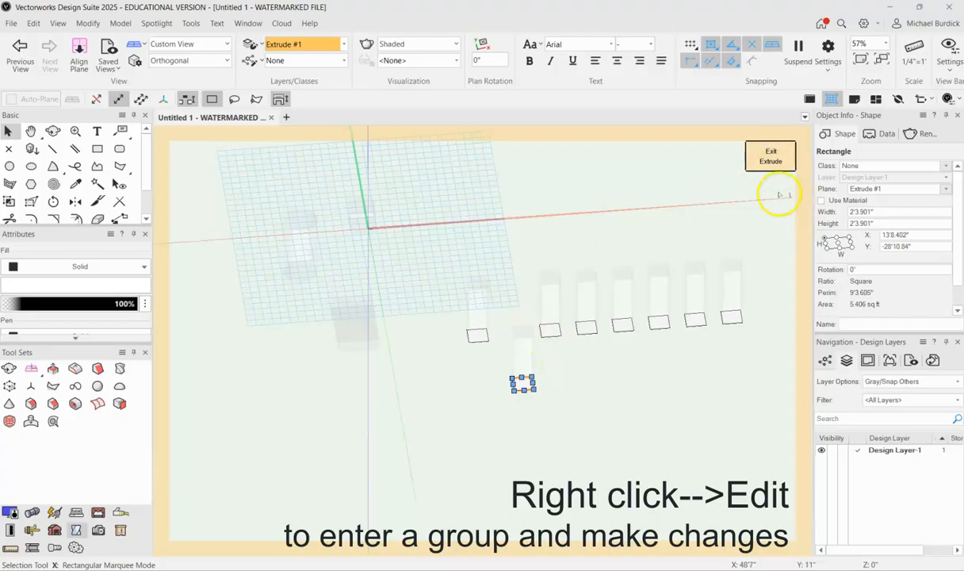
pyautogui.click(770, 156)
# Ungroup the multi-column extrude into separate columns
pyautogui.keyDown('ctrl'); pyautogui.keyDown('shift'); pyautogui.moveTo(525, 424); pyautogui.dragTo(604, 383, button='middle'); pyautogui.keyUp('shift'); pyautogui.keyUp('ctrl')
pyautogui.click(596, 307)
pyautogui.click(551, 286)
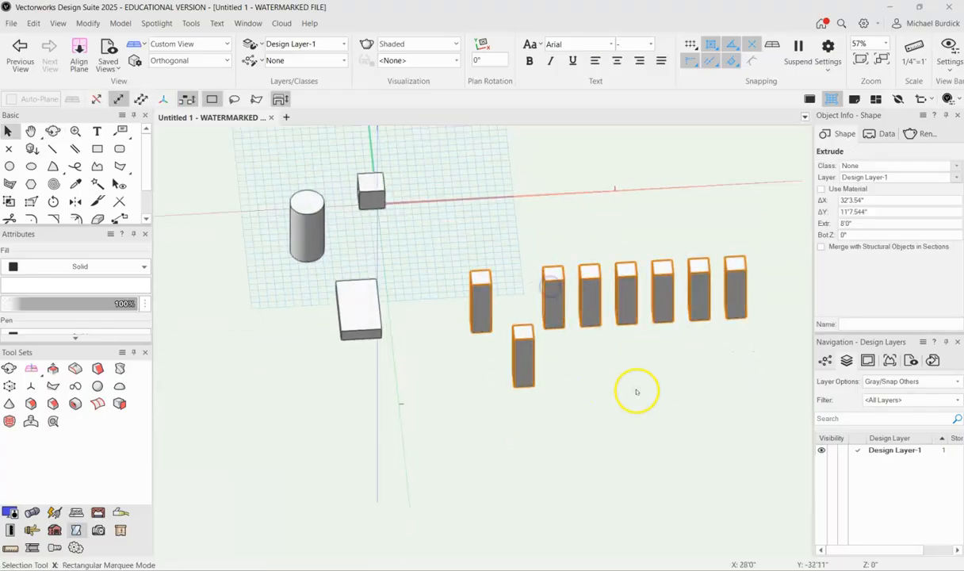
pyautogui.rightClick(558, 293)
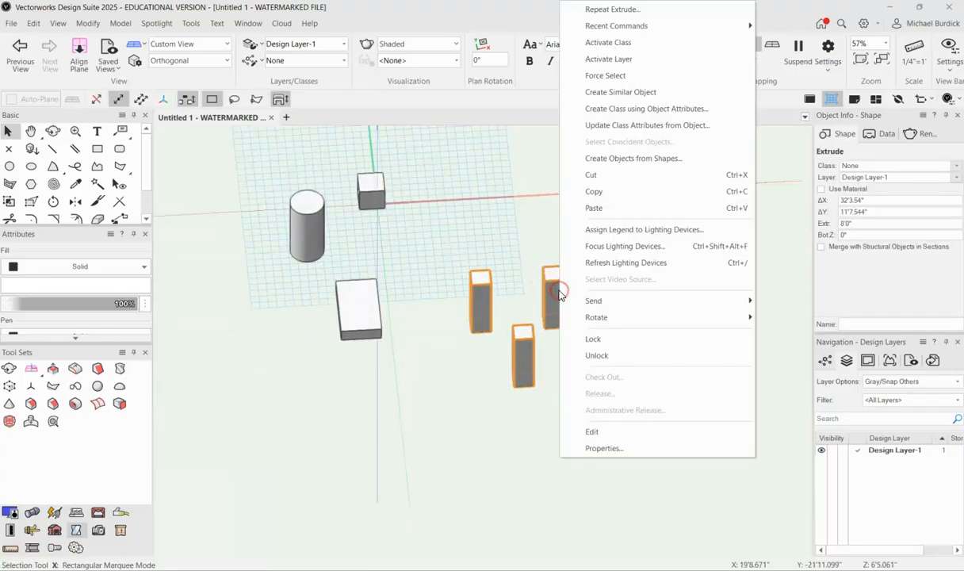
pyautogui.click(469, 282)
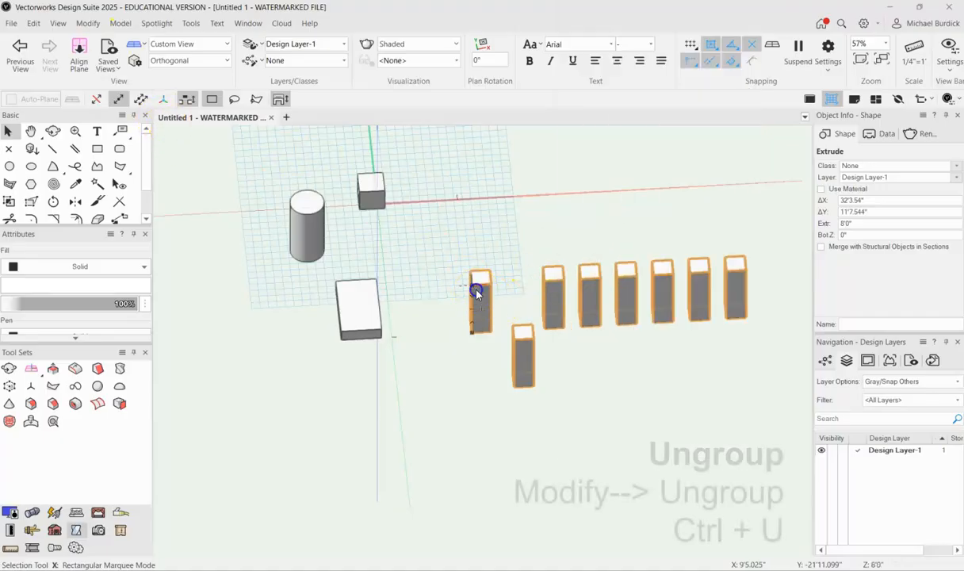
pyautogui.click(89, 25)
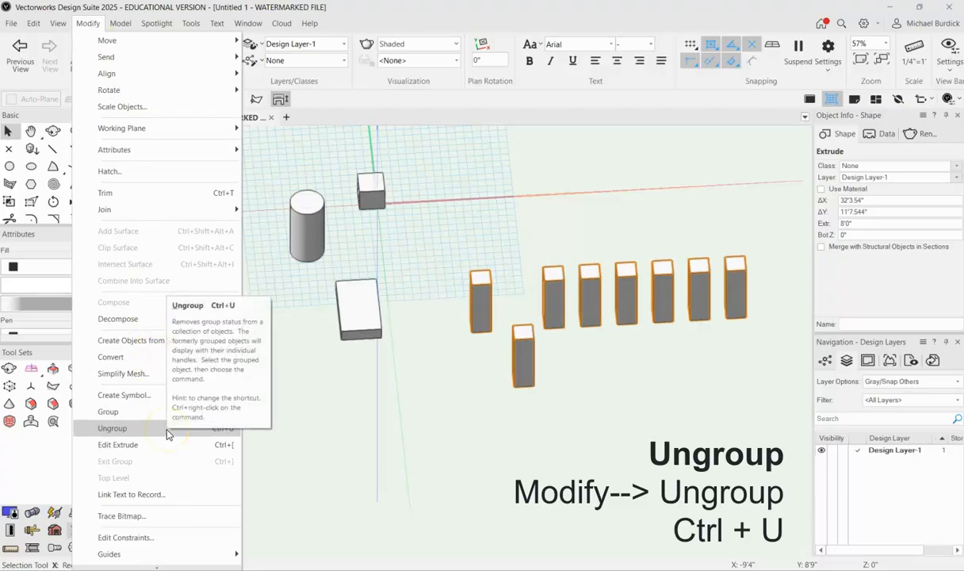
pyautogui.click(112, 428)
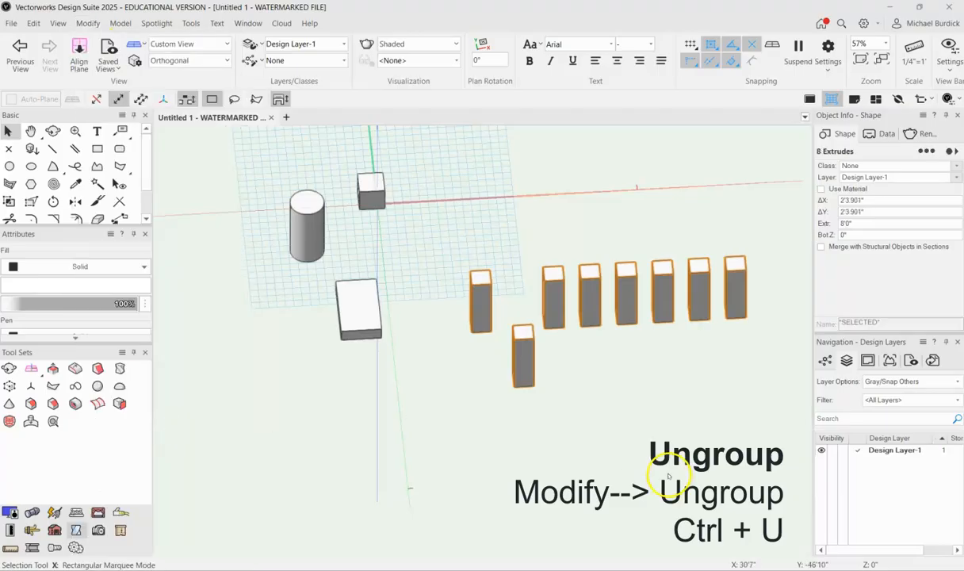
# Pick individual columns and move the third one out of the row, well in front of the others
pyautogui.click(607, 398)
pyautogui.click(531, 355)
pyautogui.click(548, 278)
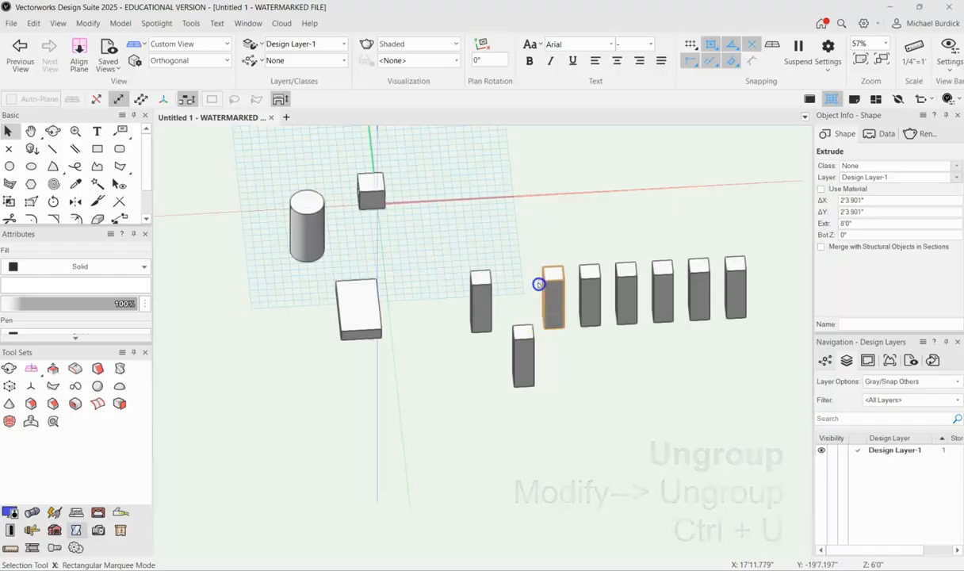
pyautogui.click(639, 203)
pyautogui.moveTo(549, 285); pyautogui.dragTo(636, 416)
pyautogui.click(707, 386)
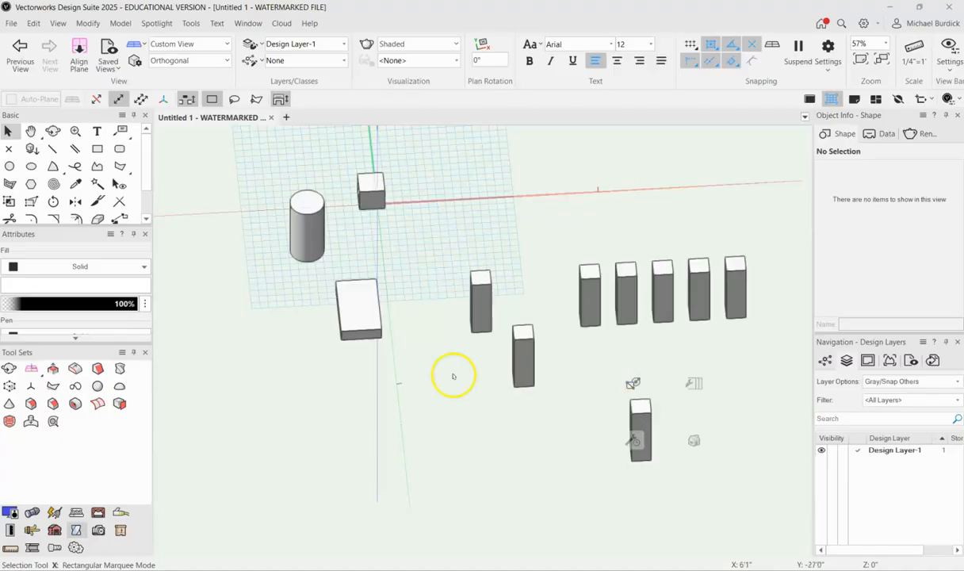
# Select all eight columns and delete them, keeping the cube, cylinder and rectangular block
pyautogui.scroll(-3, 434, 262)
pyautogui.keyDown('shift'); pyautogui.moveTo(635, 273); pyautogui.dragTo(591, 361, button='middle'); pyautogui.keyUp('shift')
pyautogui.moveTo(452, 192); pyautogui.dragTo(652, 385)
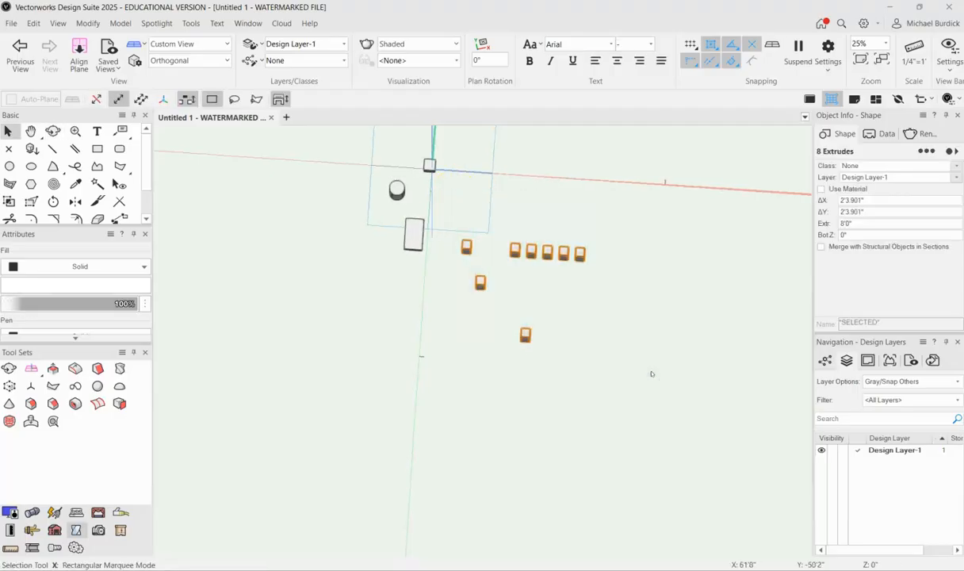
pyautogui.press('Delete')
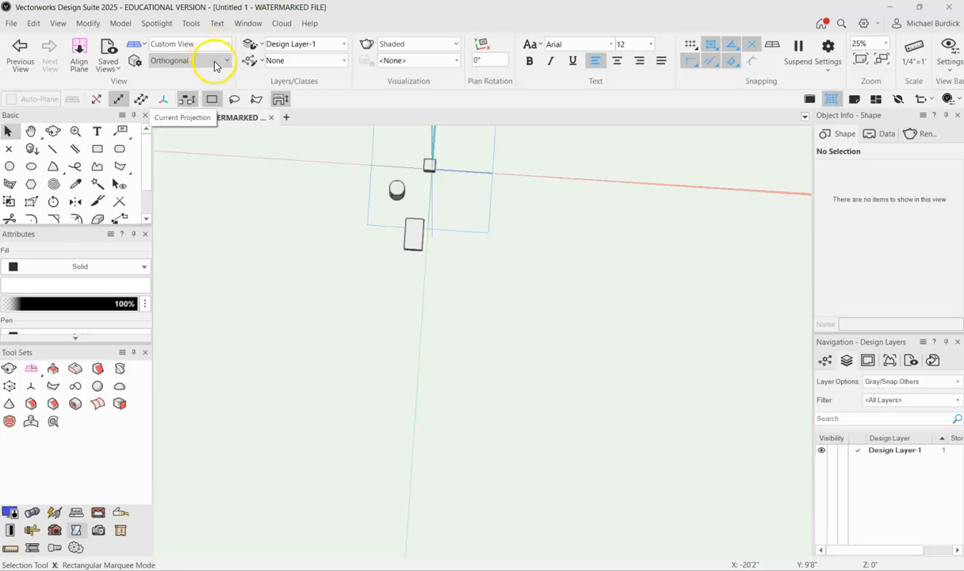
# In Top/Plan view, move the cylinder so its center snaps to the rectangular block's corner nearest the cube
pyautogui.press('F5')
pyautogui.scroll(3, 493, 388)
pyautogui.moveTo(439, 262); pyautogui.dragTo(494, 308)
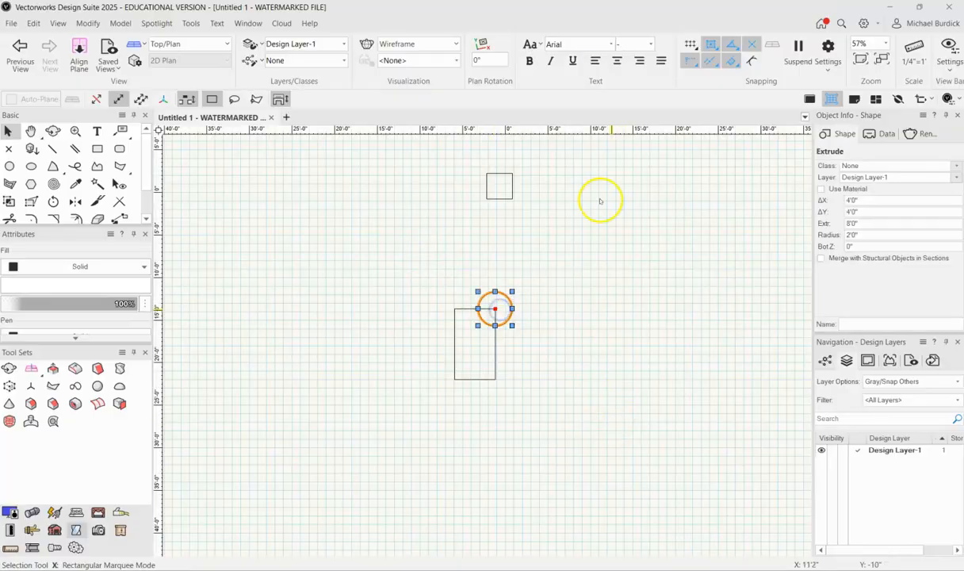
# Delete the cube and return to a close 3D view of the overlapping cylinder and block
pyautogui.click(500, 187)
pyautogui.press('Delete')
pyautogui.keyDown('shift'); pyautogui.moveTo(590, 381); pyautogui.dragTo(437, 190, button='middle'); pyautogui.keyUp('shift')
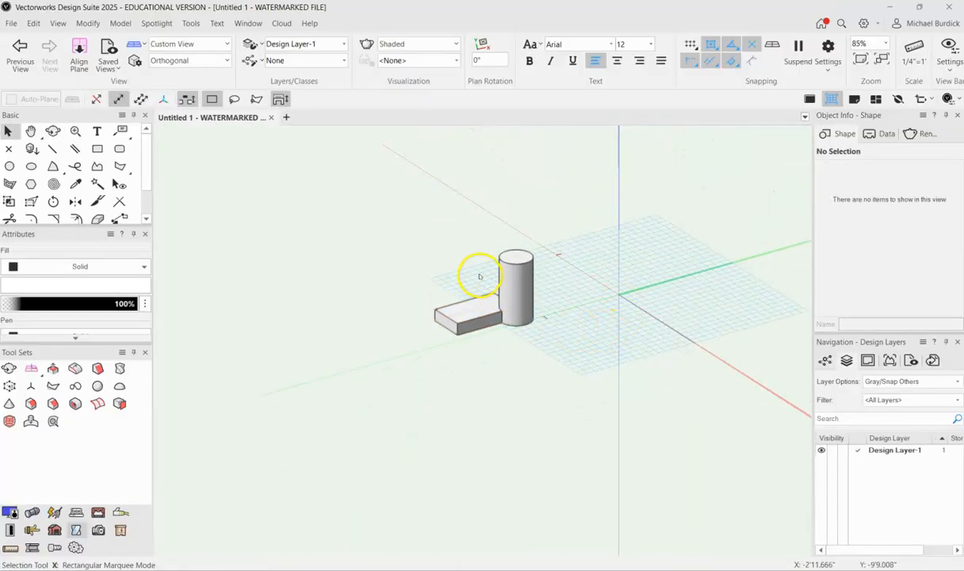
pyautogui.scroll(5, 479, 276)
pyautogui.scroll(-3, 482, 259)
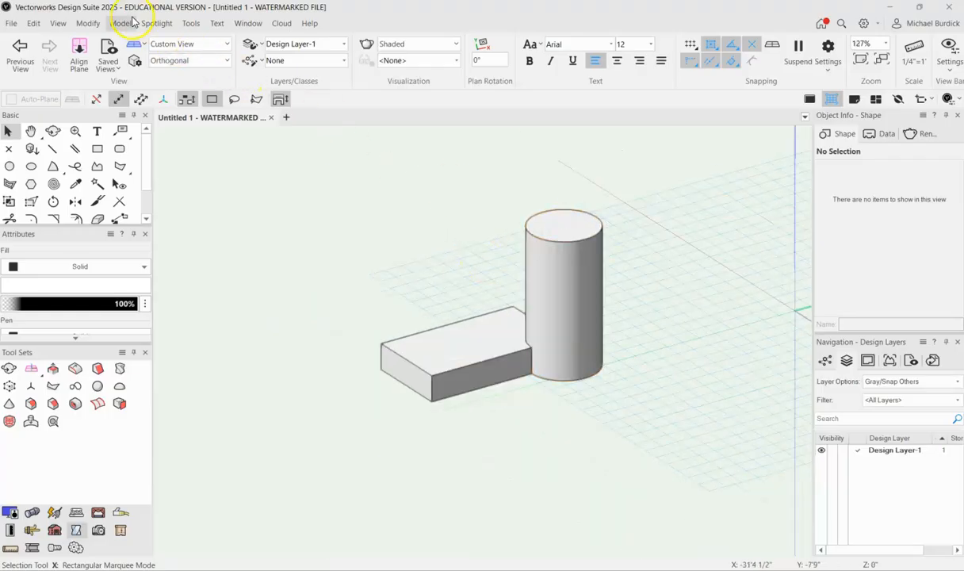
# Combine the rectangular block and the cylinder into a single object with Add Solids
pyautogui.click(88, 23)
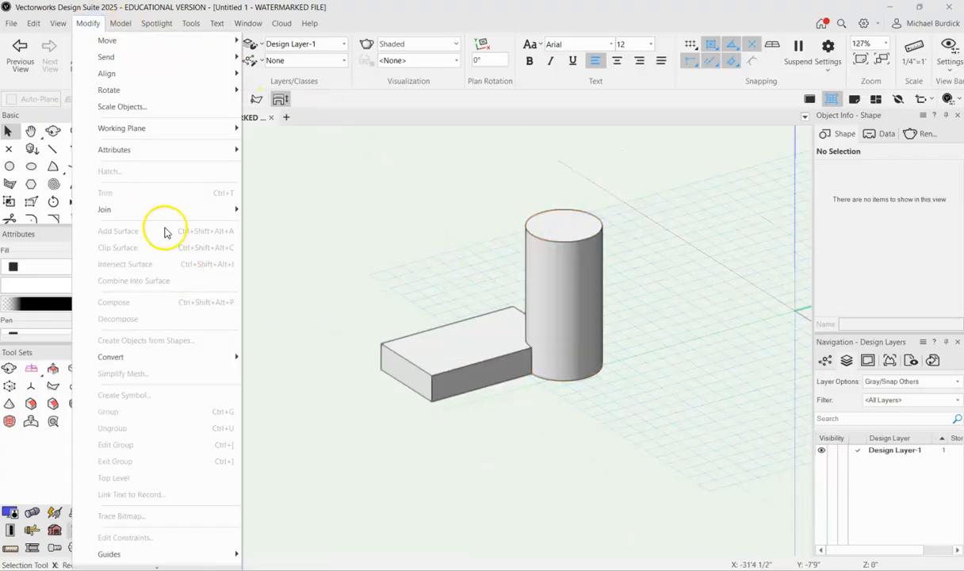
pyautogui.moveTo(127, 22)
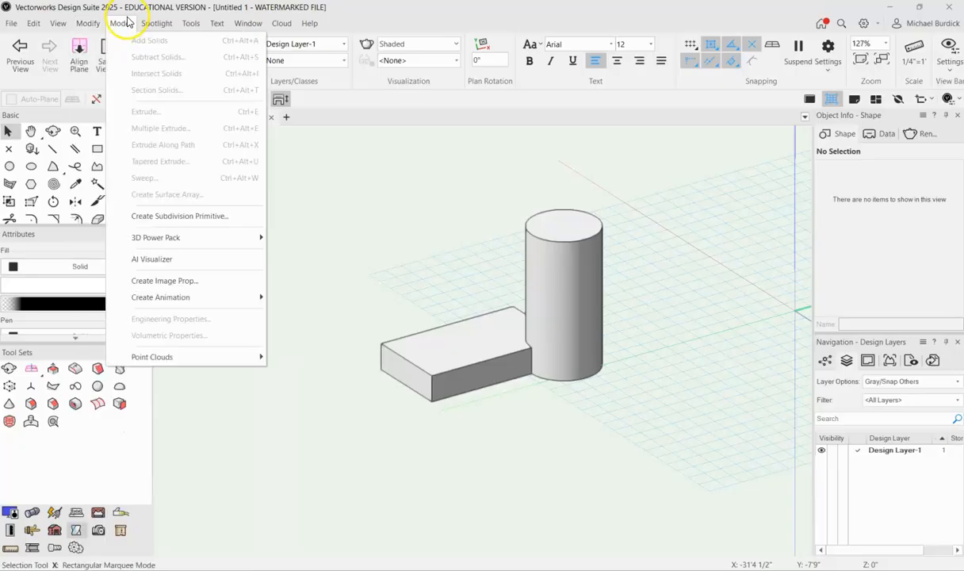
pyautogui.click(477, 355)
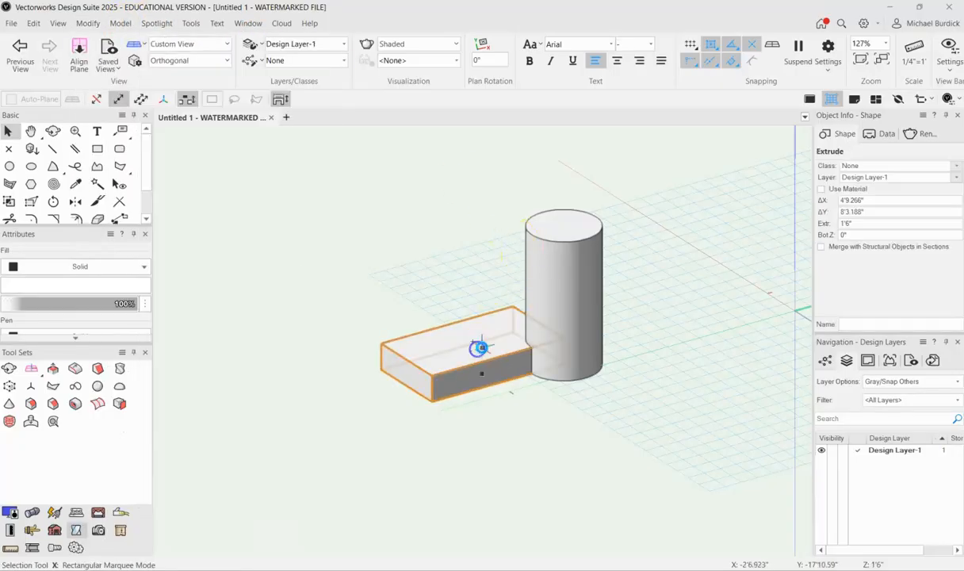
pyautogui.keyDown('shift'); pyautogui.click(581, 244); pyautogui.keyUp('shift')
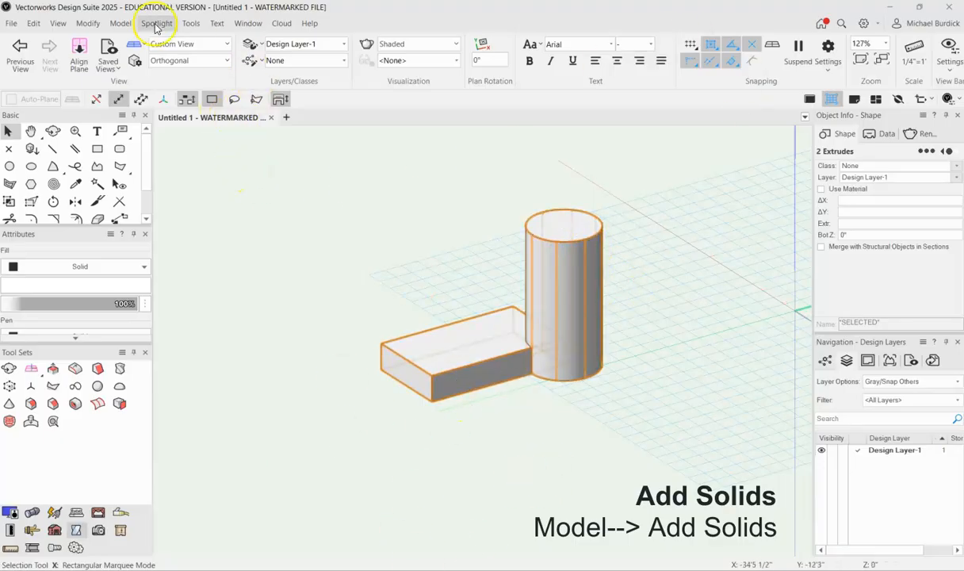
pyautogui.click(119, 23)
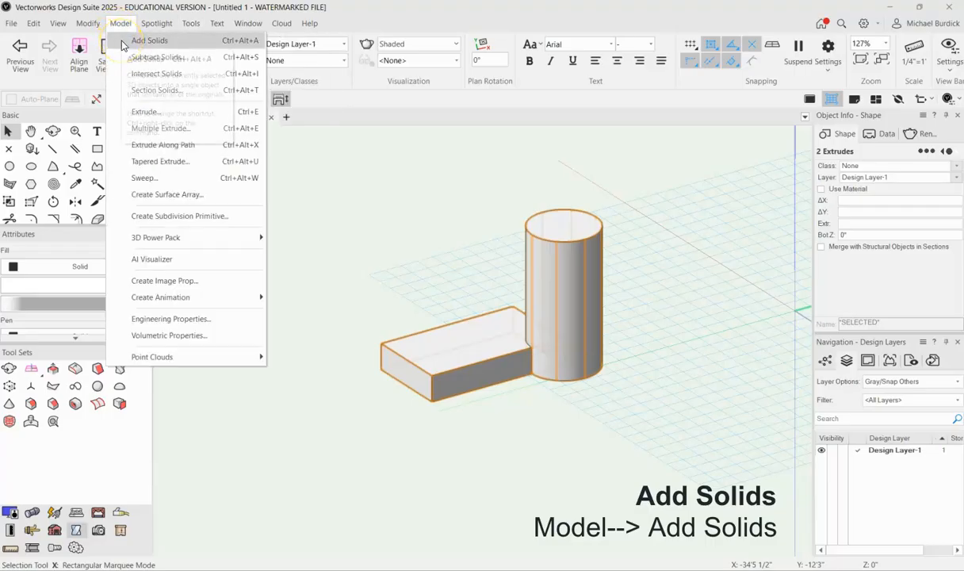
pyautogui.click(126, 42)
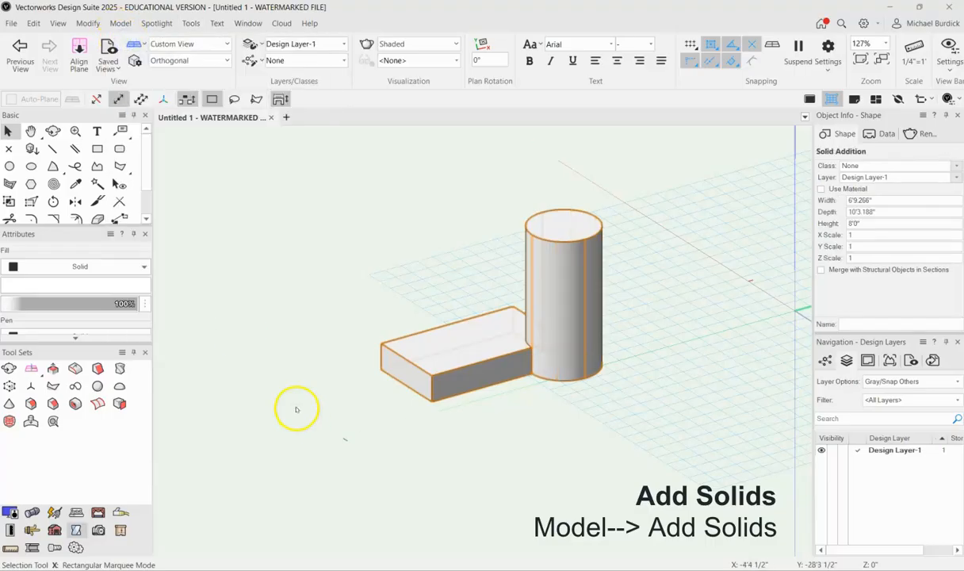
# Move the combined solid aside from two viewing angles, and undo the moves and the Add Solids operation
pyautogui.click(319, 389)
pyautogui.moveTo(553, 305); pyautogui.dragTo(618, 248)
pyautogui.hotkey('ctrl', 'z')
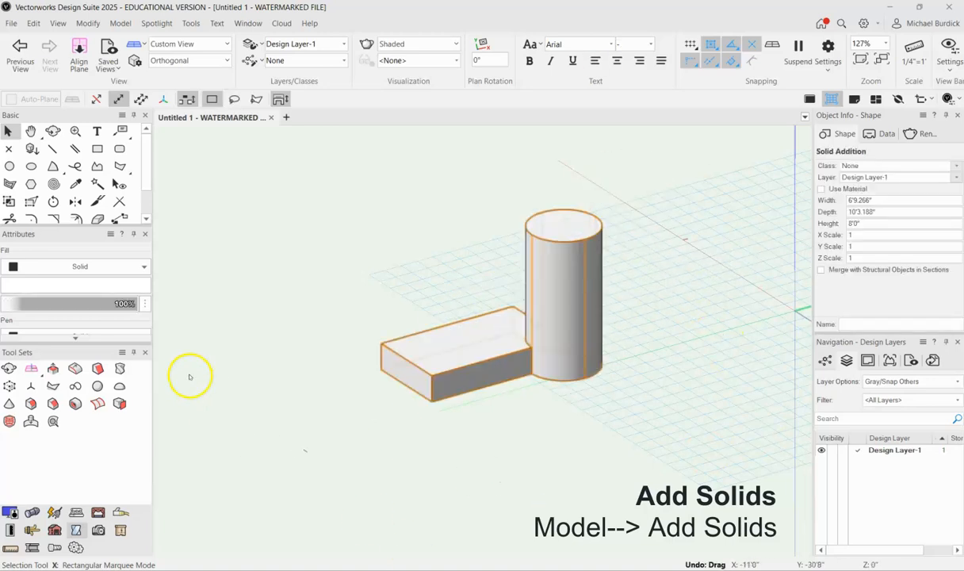
pyautogui.keyDown('shift'); pyautogui.moveTo(248, 338); pyautogui.dragTo(548, 345, button='middle'); pyautogui.keyUp('shift')
pyautogui.click(568, 344)
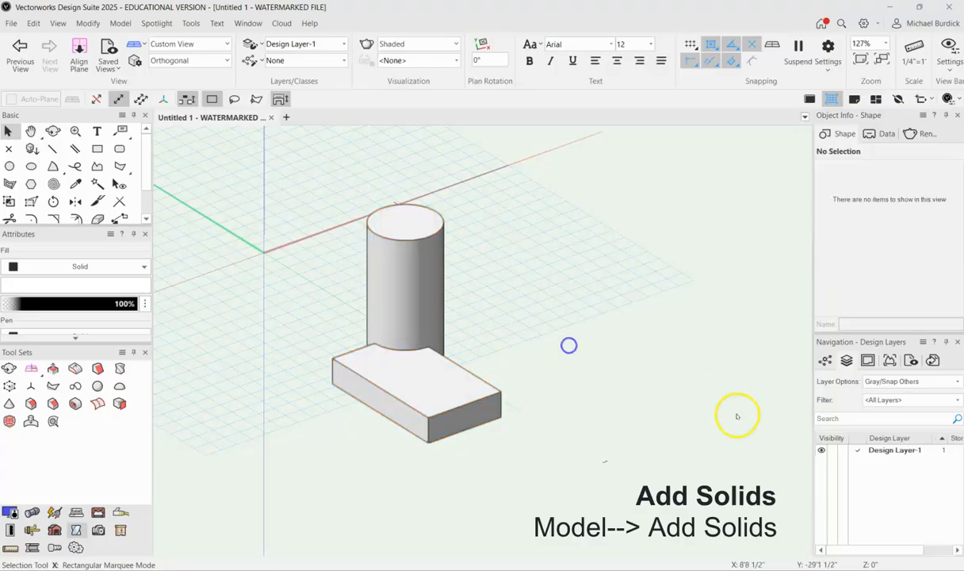
pyautogui.moveTo(370, 256); pyautogui.dragTo(491, 241)
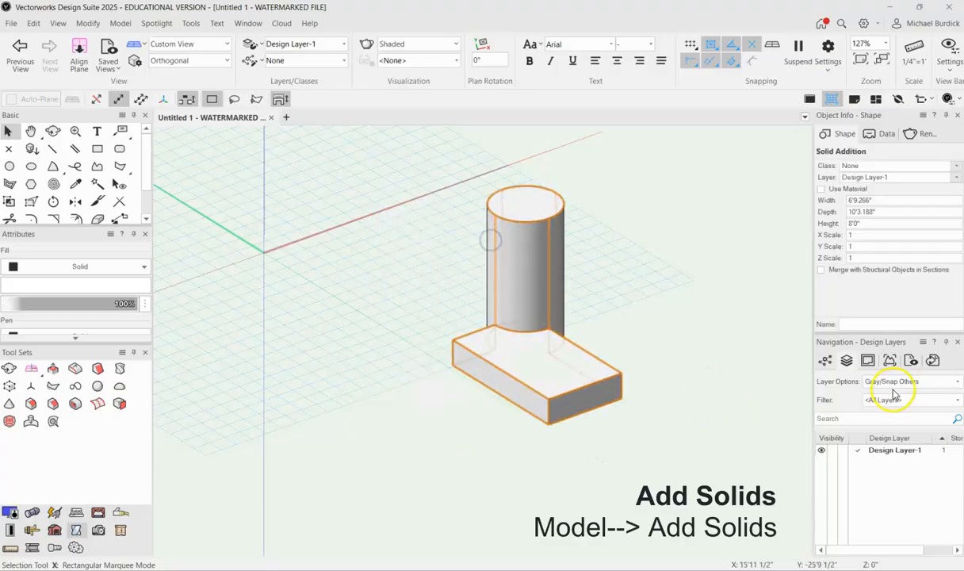
pyautogui.hotkey('ctrl', 'z')
pyautogui.hotkey('ctrl', 'z')
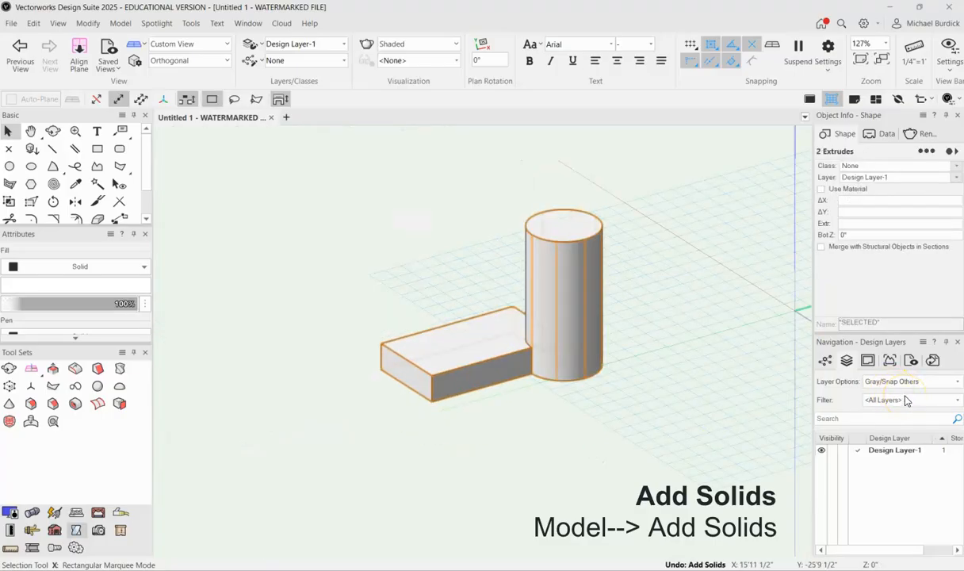
# Move only the cylinder away from the block and undo the move
pyautogui.click(720, 352)
pyautogui.moveTo(593, 317); pyautogui.dragTo(651, 318)
pyautogui.hotkey('ctrl', 'z')
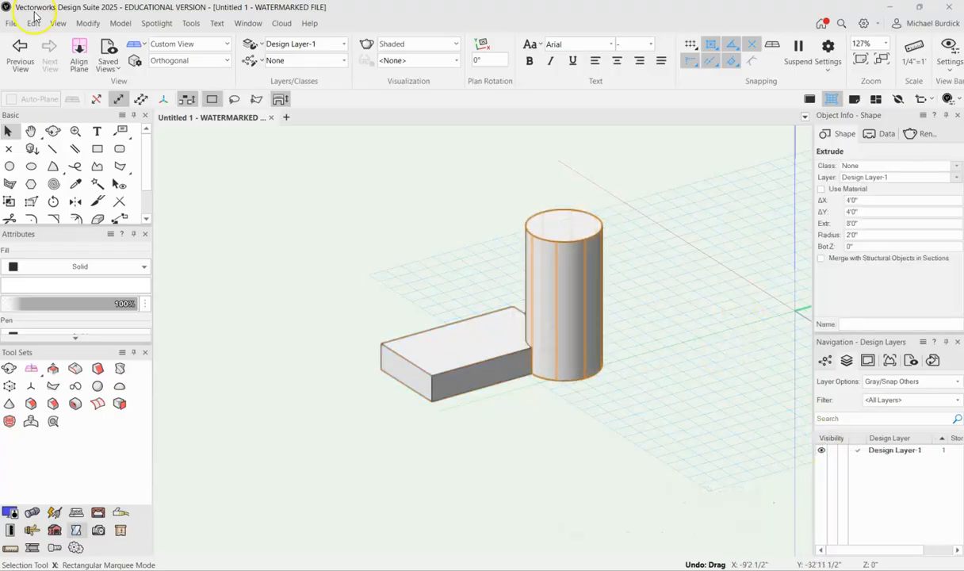
pyautogui.click(87, 23)
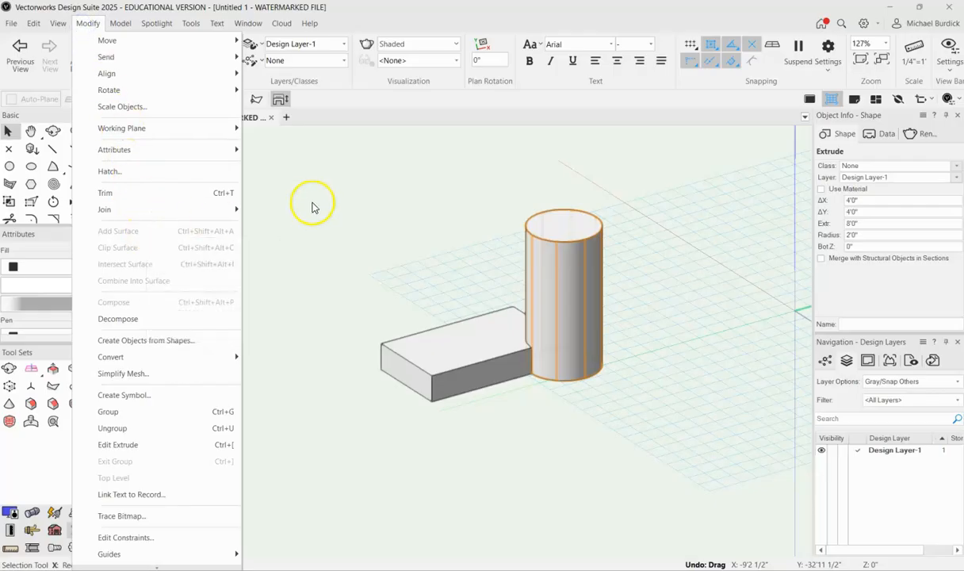
pyautogui.click(430, 267)
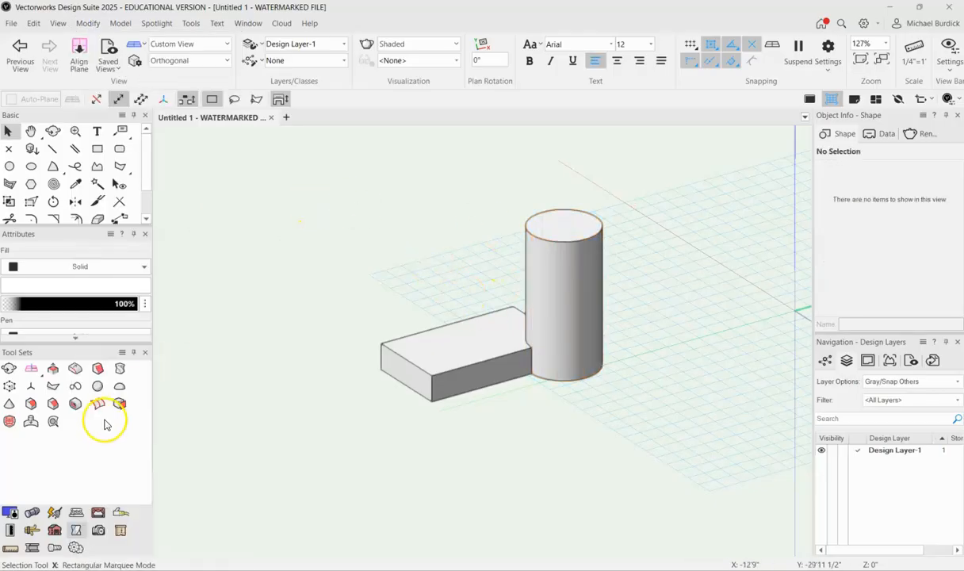
pyautogui.hotkey('shift', 'c')
pyautogui.moveTo(321, 284); pyautogui.dragTo(440, 383)
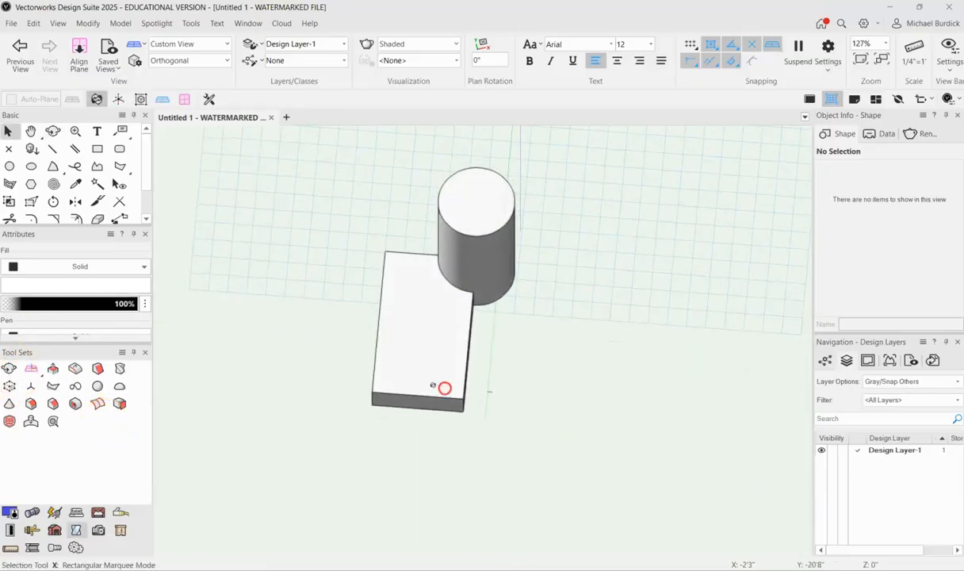
pyautogui.click(123, 24)
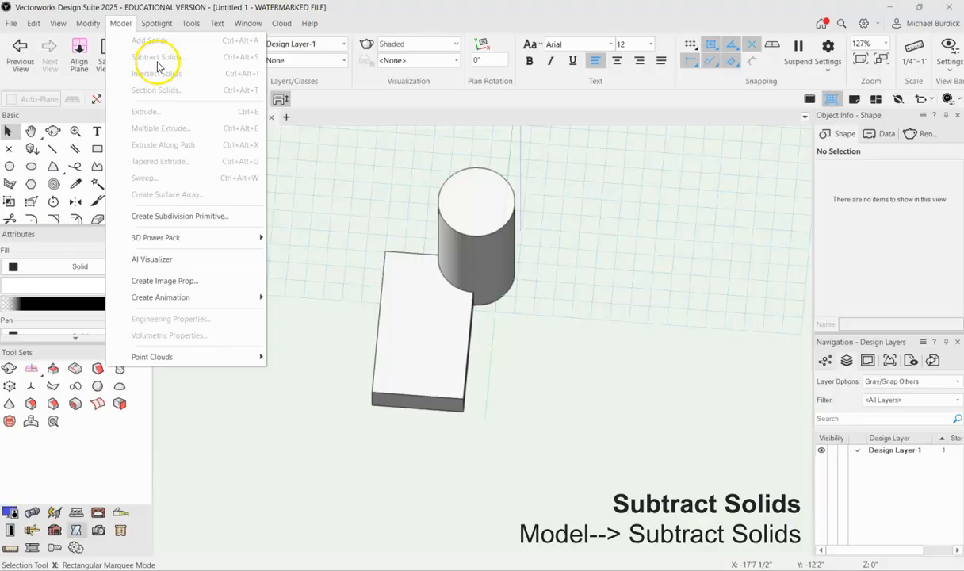
pyautogui.moveTo(88, 27)
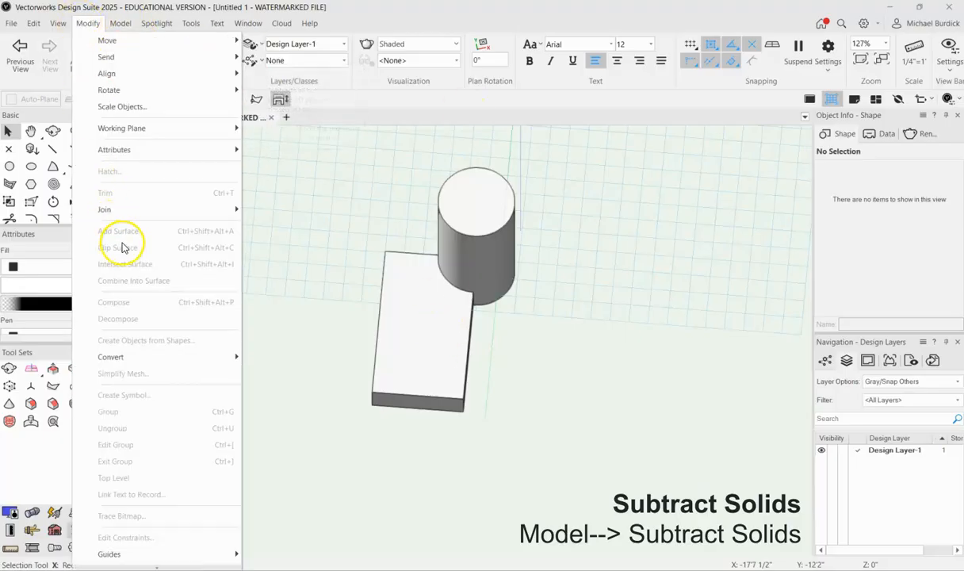
pyautogui.click(552, 375)
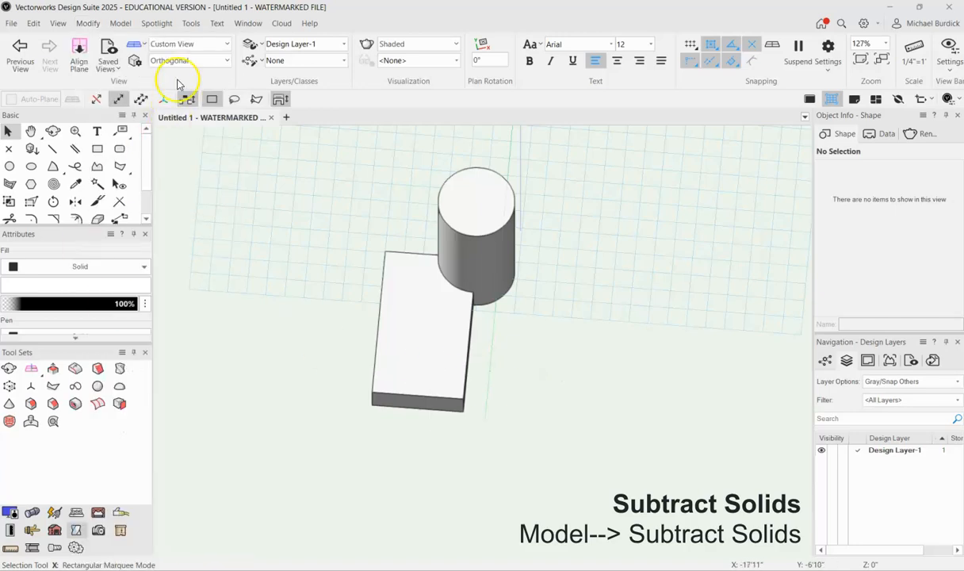
# In Top/Plan view, draw two overlapping squares away from the solids, about 2'8" and 2'3" wide
pyautogui.press('F5')
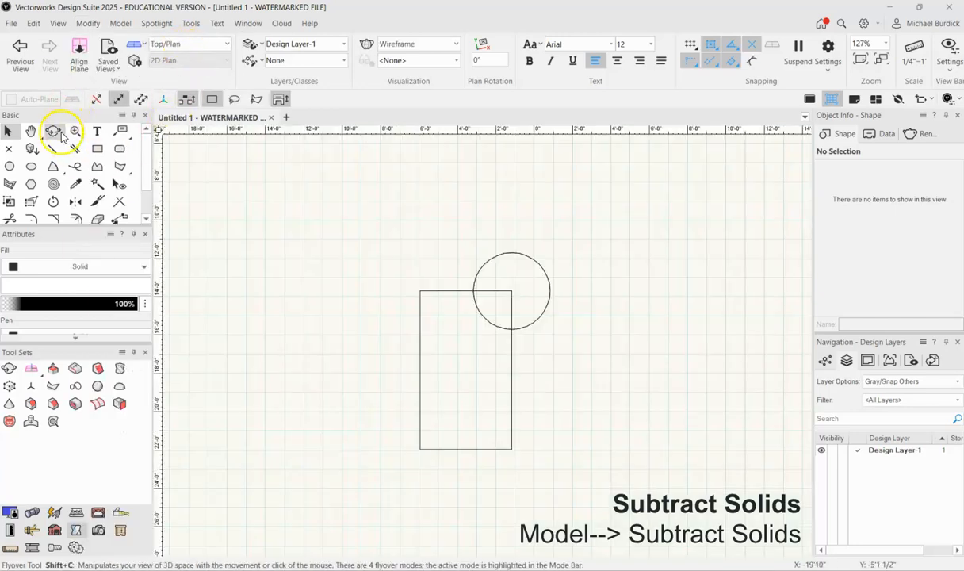
pyautogui.click(97, 149)
pyautogui.click(193, 249)
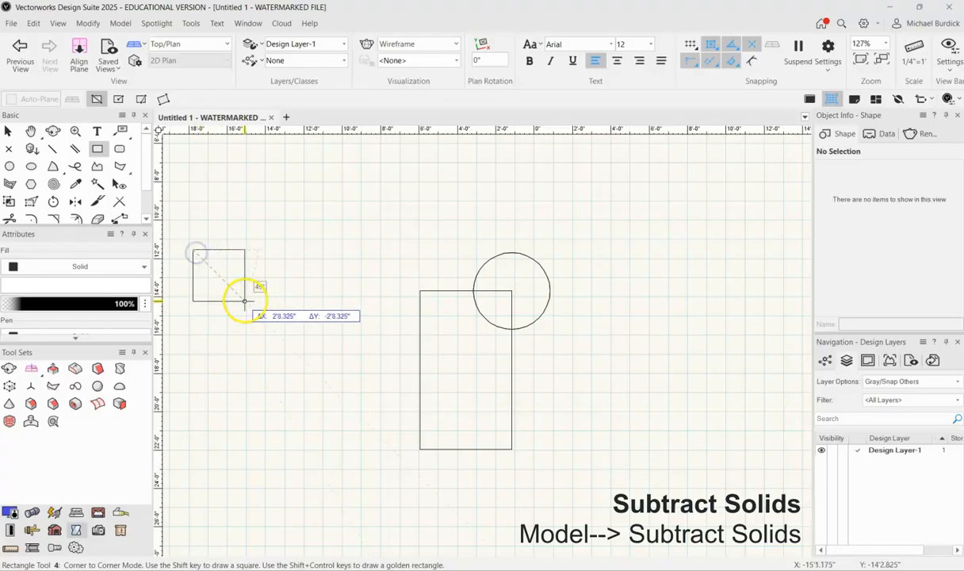
pyautogui.click(244, 301)
pyautogui.click(224, 227)
pyautogui.click(267, 270)
pyautogui.click(8, 131)
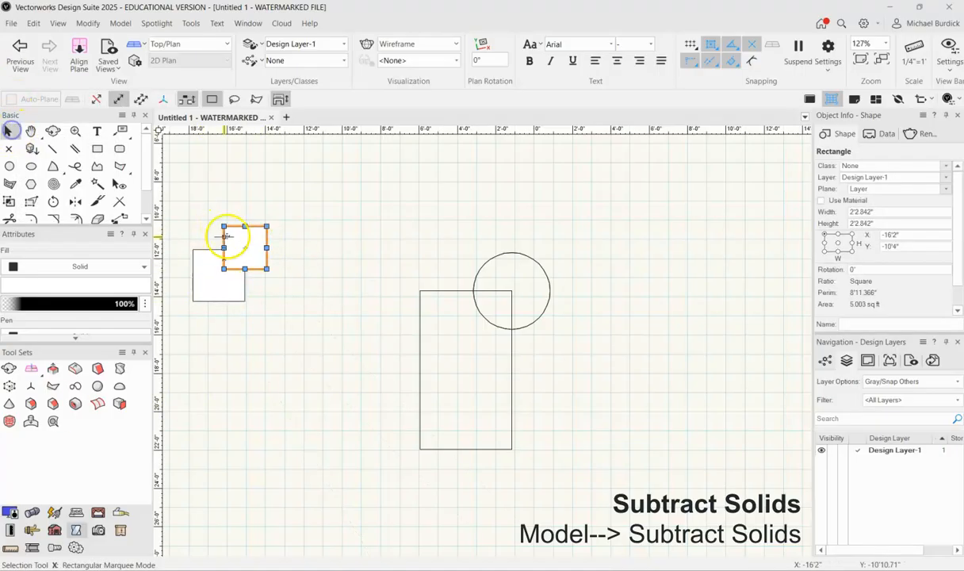
# Cut the smaller square's overlap out of the larger one with Clip Surface, and move the smaller square clear of it
pyautogui.moveTo(175, 180); pyautogui.dragTo(294, 353)
pyautogui.click(96, 27)
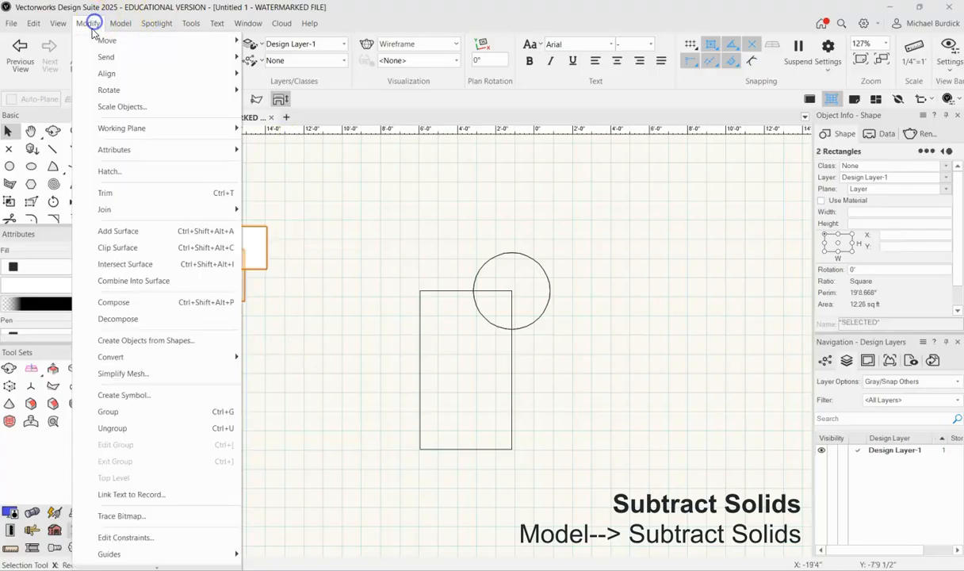
pyautogui.click(147, 245)
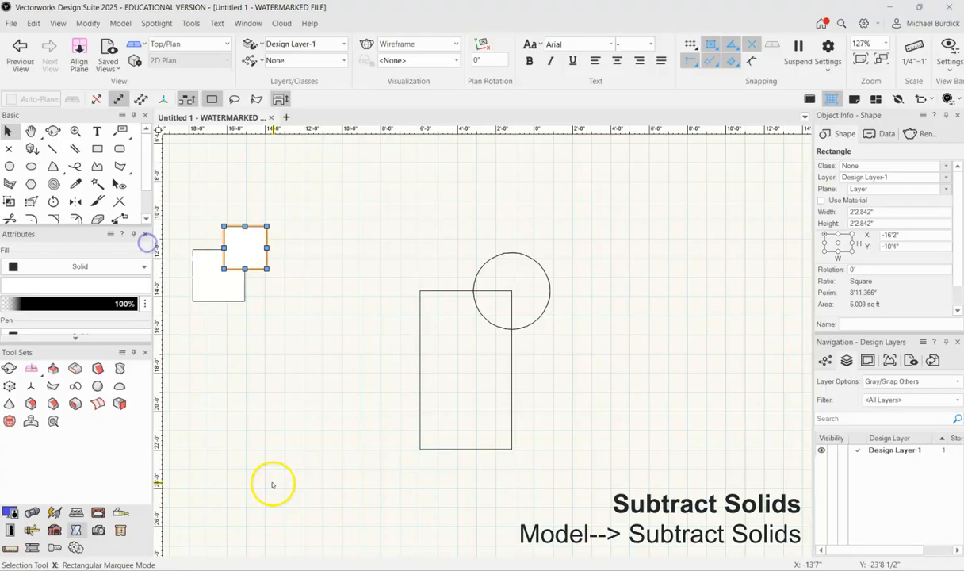
pyautogui.click(282, 400)
pyautogui.moveTo(247, 248); pyautogui.dragTo(308, 232)
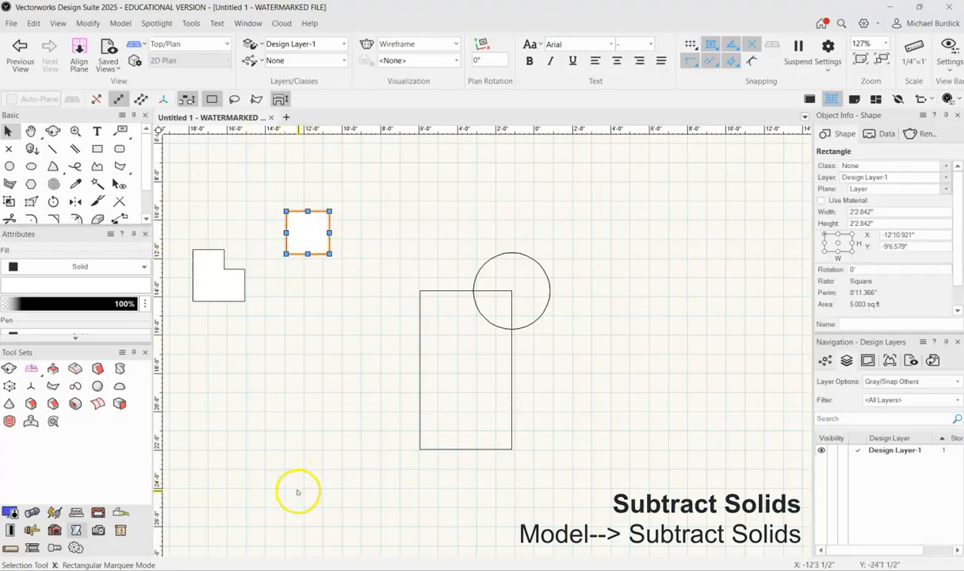
# In a 3D view, subtract the cylinder from the rectangular block with Subtract Solids, without retaining the subtracting object
pyautogui.moveTo(357, 385)
pyautogui.keyDown('shift'); pyautogui.mouseDown(button='middle')
pyautogui.moveTo(359, 395)
pyautogui.moveTo(402, 280)
pyautogui.mouseUp(button='middle'); pyautogui.keyUp('shift')
pyautogui.scroll(-3, 512, 224)
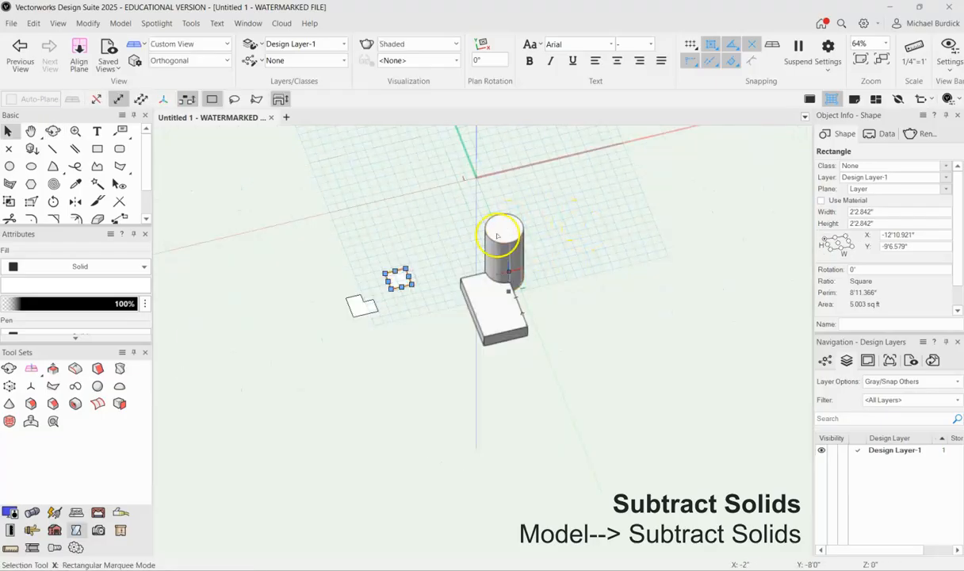
pyautogui.moveTo(430, 201); pyautogui.dragTo(570, 371)
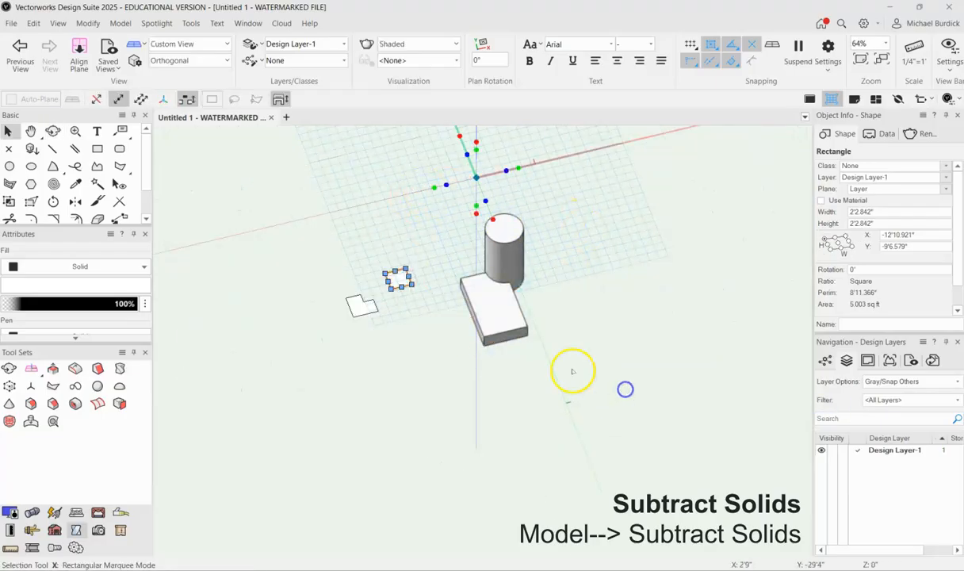
pyautogui.click(496, 301)
pyautogui.keyDown('shift'); pyautogui.click(508, 228); pyautogui.keyUp('shift')
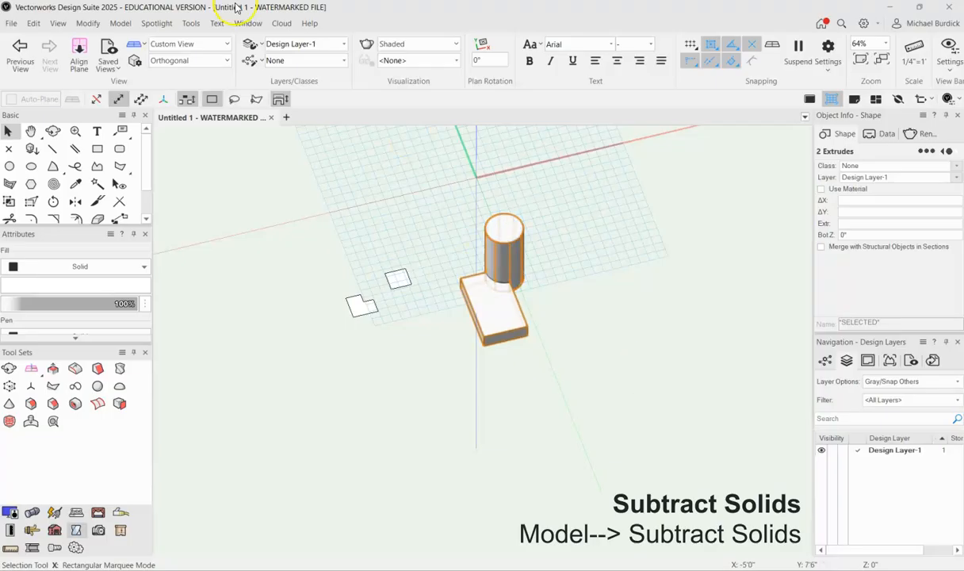
pyautogui.click(124, 23)
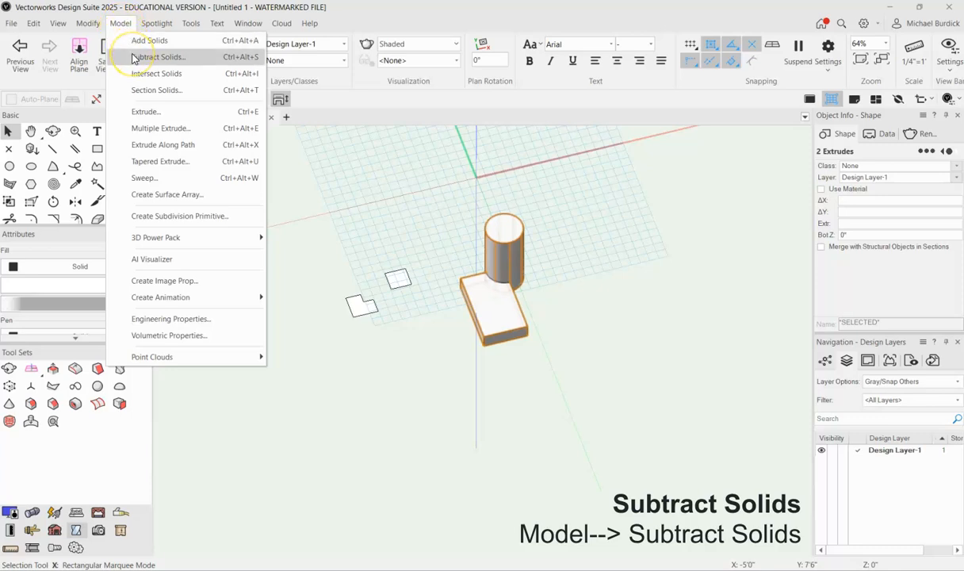
pyautogui.click(134, 58)
pyautogui.moveTo(426, 238); pyautogui.dragTo(312, 352)
pyautogui.click(485, 339)
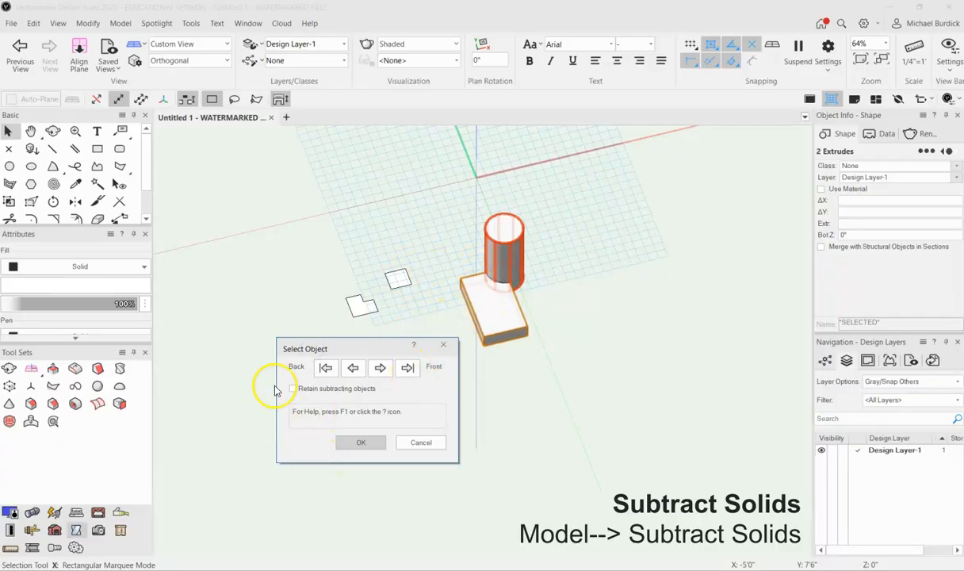
pyautogui.click(407, 368)
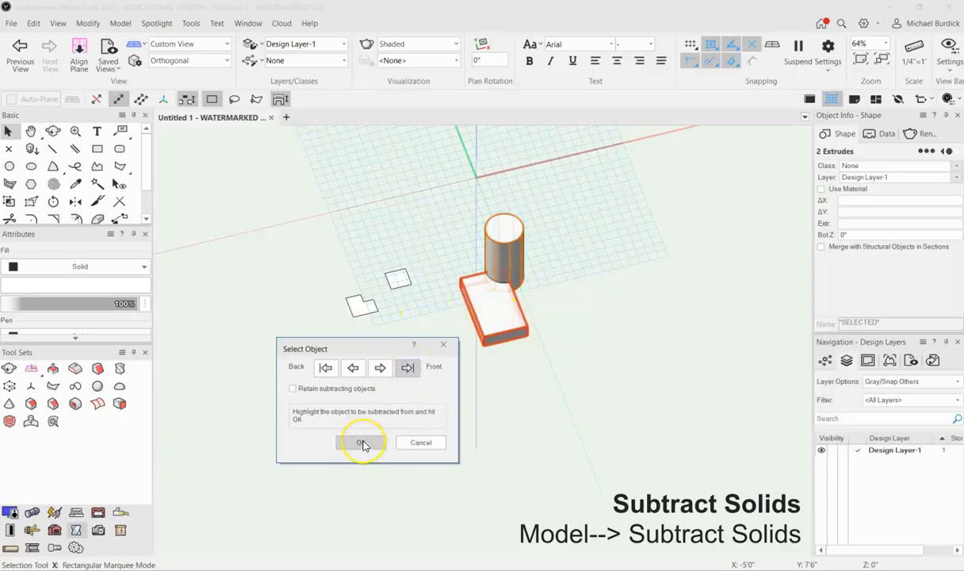
pyautogui.click(361, 443)
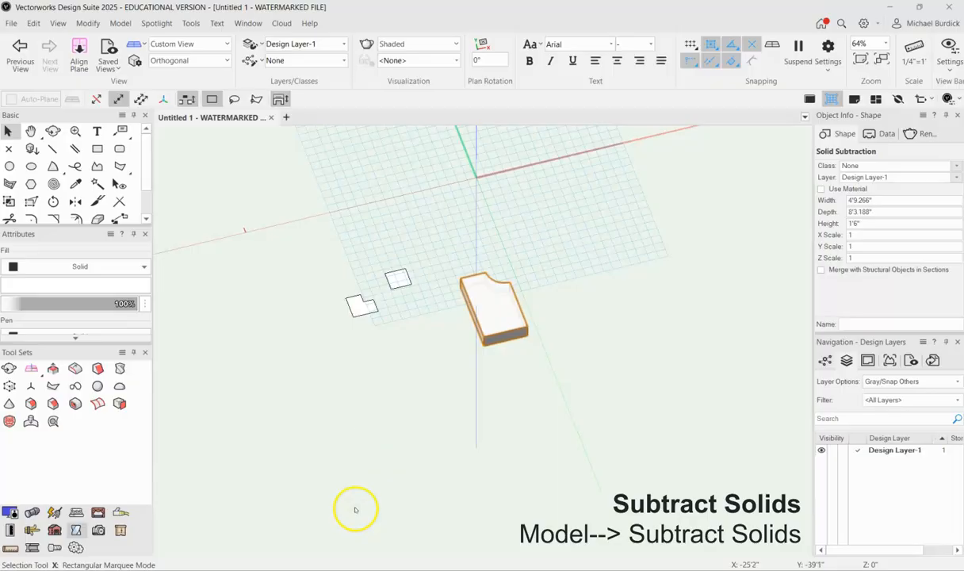
# Undo the solid subtraction, and run Subtract Solids on both solids with the cylinder as the object to be subtracted from
pyautogui.keyDown('ctrl'); pyautogui.moveTo(589, 236); pyautogui.dragTo(576, 316, button='middle'); pyautogui.keyUp('ctrl')
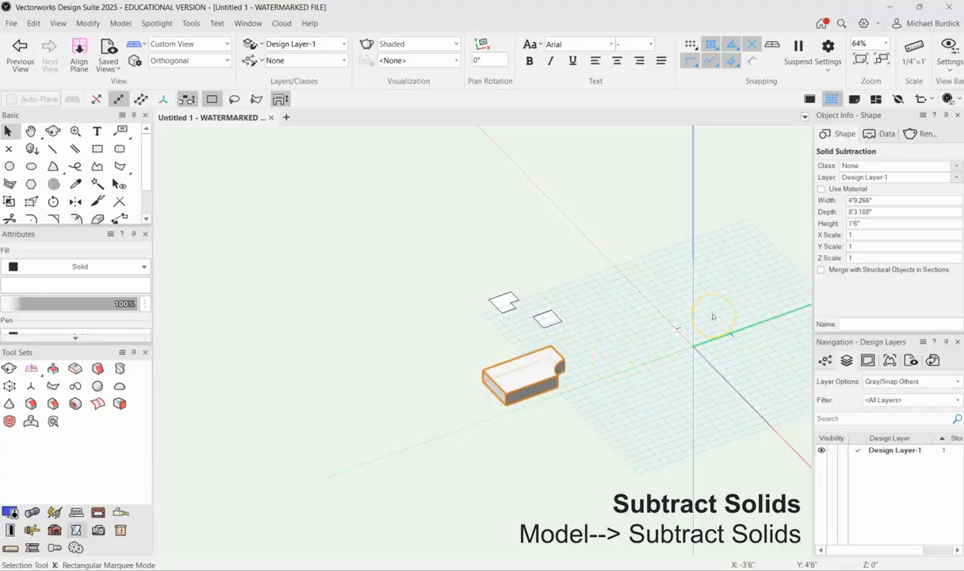
pyautogui.hotkey('ctrl', 'z')
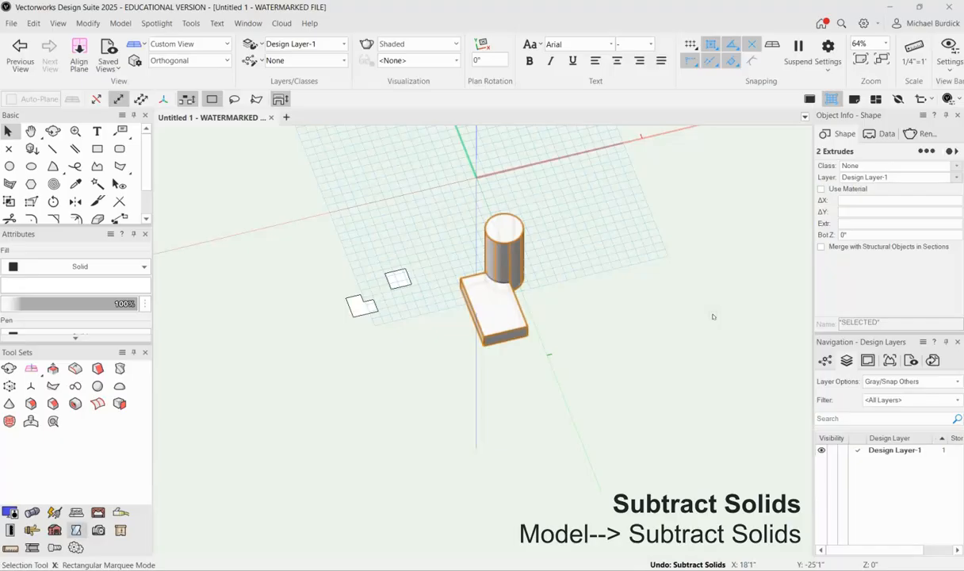
pyautogui.click(632, 359)
pyautogui.click(501, 330)
pyautogui.keyDown('shift'); pyautogui.click(501, 234); pyautogui.keyUp('shift')
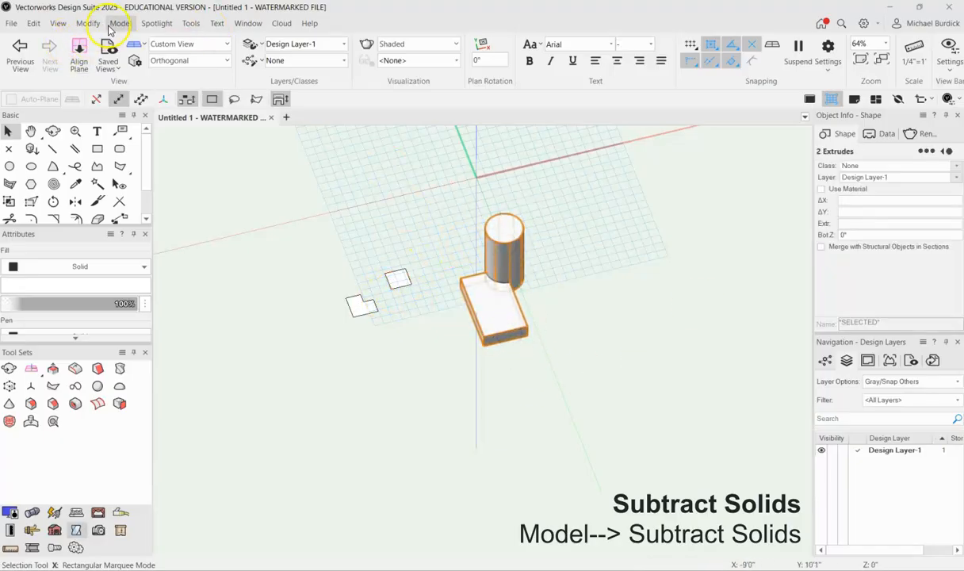
pyautogui.click(117, 23)
pyautogui.click(138, 57)
pyautogui.moveTo(443, 242); pyautogui.dragTo(290, 357)
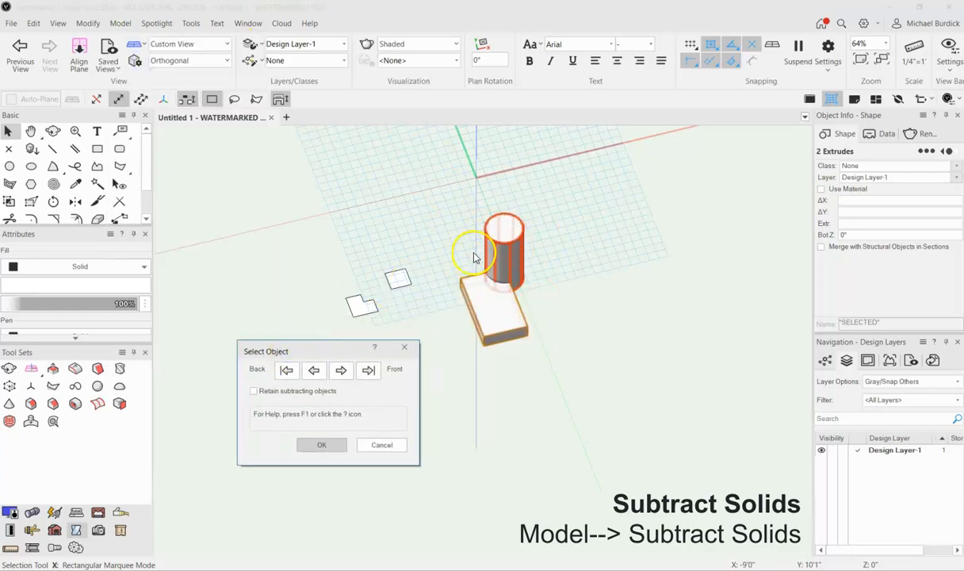
pyautogui.click(325, 445)
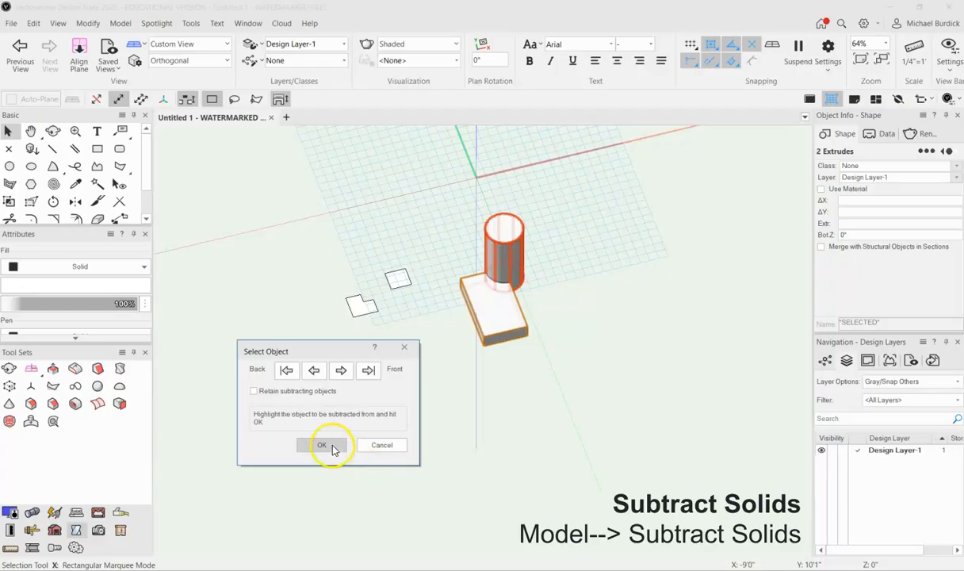
# Delete the two flat shapes beside the cut cylinder and examine the notch at its base
pyautogui.keyDown('ctrl'); pyautogui.moveTo(503, 367); pyautogui.dragTo(548, 190, button='middle'); pyautogui.keyUp('ctrl')
pyautogui.scroll(4, 485, 328)
pyautogui.keyDown('ctrl'); pyautogui.moveTo(550, 362); pyautogui.dragTo(609, 514, button='middle'); pyautogui.keyUp('ctrl')
pyautogui.scroll(-2, 578, 444)
pyautogui.scroll(-2, 578, 444)
pyautogui.click(390, 500)
pyautogui.press('Delete')
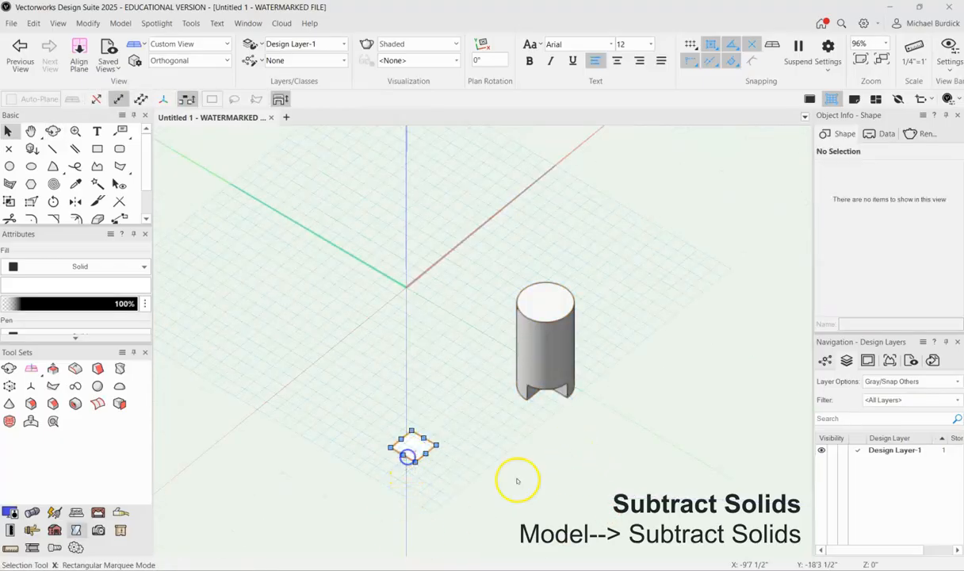
pyautogui.keyDown('ctrl'); pyautogui.moveTo(618, 501); pyautogui.dragTo(461, 162, button='middle'); pyautogui.keyUp('ctrl')
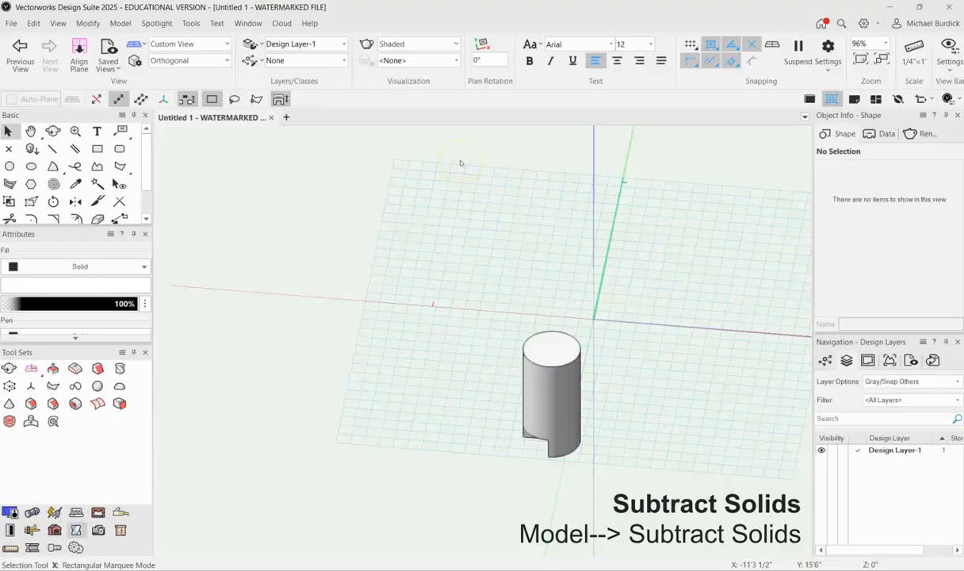
pyautogui.keyDown('ctrl'); pyautogui.moveTo(440, 319); pyautogui.dragTo(631, 332, button='middle'); pyautogui.keyUp('ctrl')
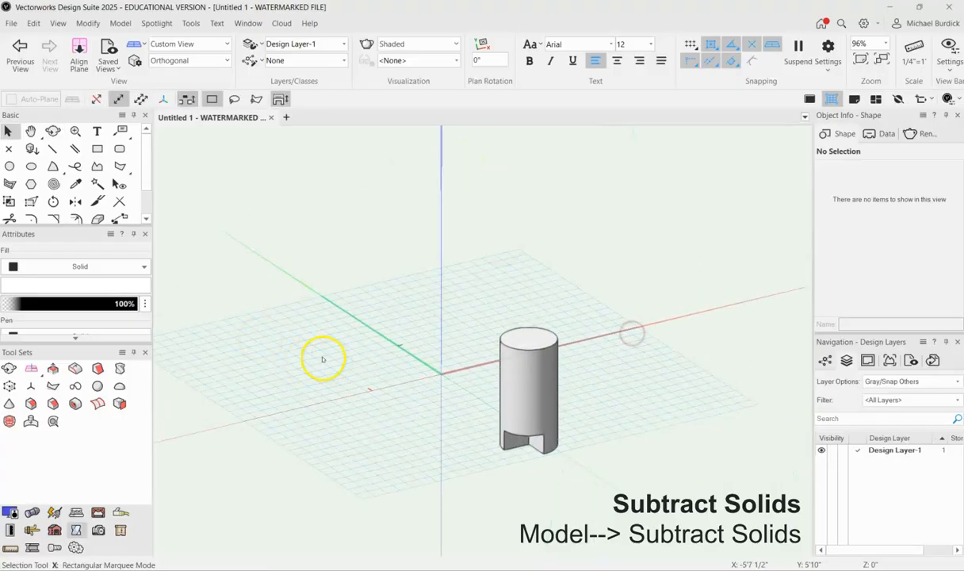
# Undo the deletions and the solid subtraction, back to the two selected overlapping extrudes
pyautogui.hotkey('ctrl', 'z')
pyautogui.hotkey('ctrl', 'z')
pyautogui.hotkey('ctrl', 'z')
pyautogui.hotkey('ctrl', 'z')
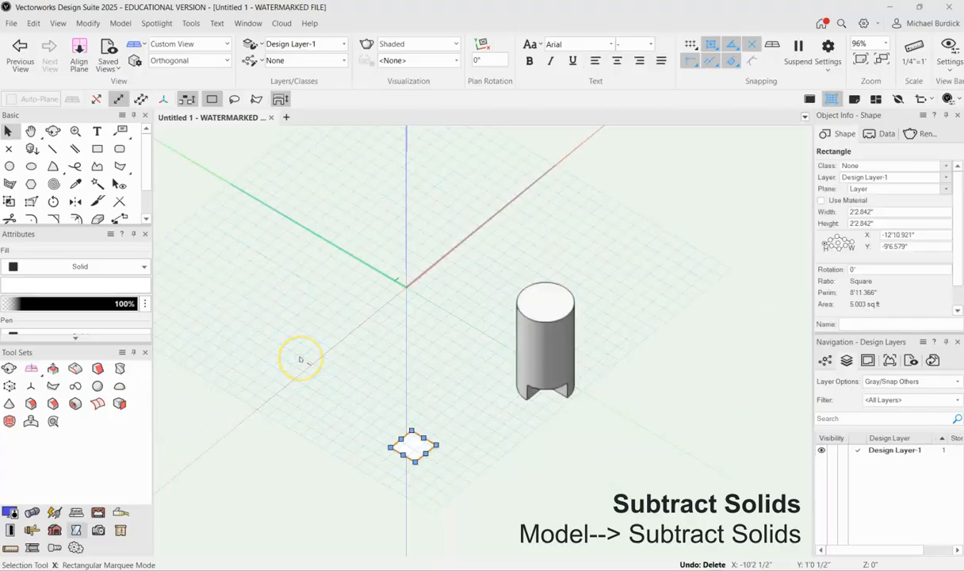
pyautogui.hotkey('ctrl', 'z')
pyautogui.hotkey('ctrl', 'z')
pyautogui.hotkey('ctrl', 'z')
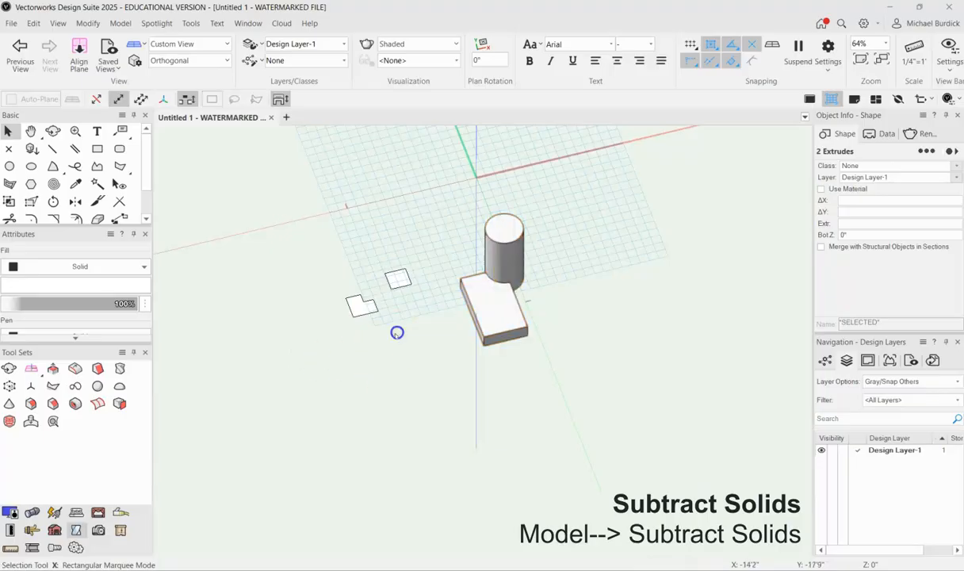
# Delete the clipped polygon and the small square lying beside the two solids
pyautogui.click(361, 310)
pyautogui.press('Delete')
pyautogui.click(397, 277)
pyautogui.press('Delete')
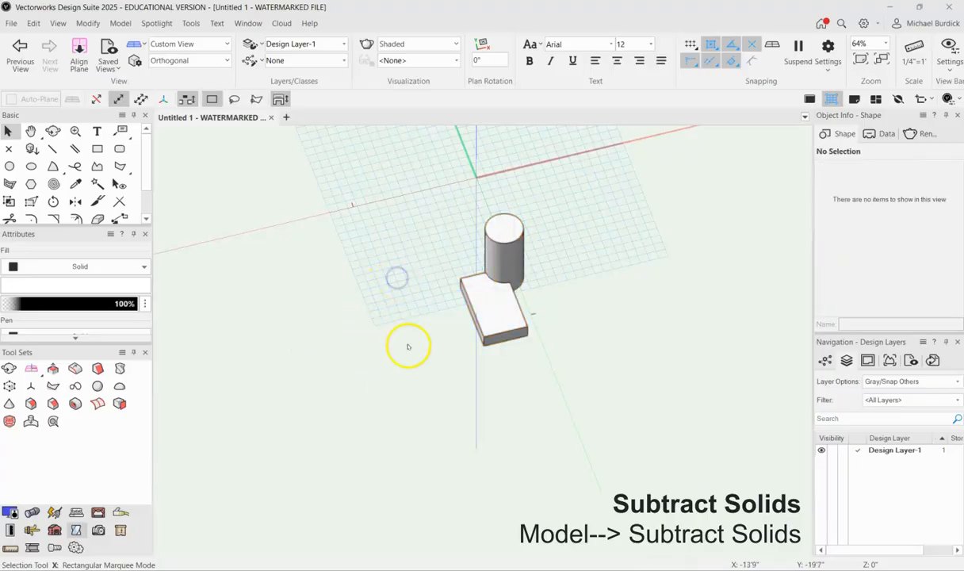
# Try to move the cylinder away from the rectangular block, and undo the move
pyautogui.click(498, 307)
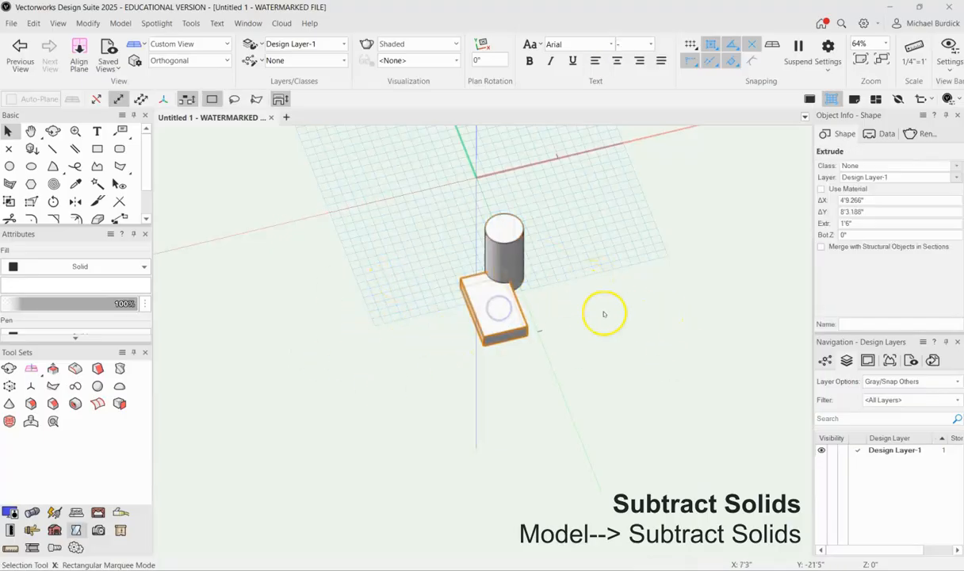
pyautogui.moveTo(525, 262); pyautogui.dragTo(622, 247)
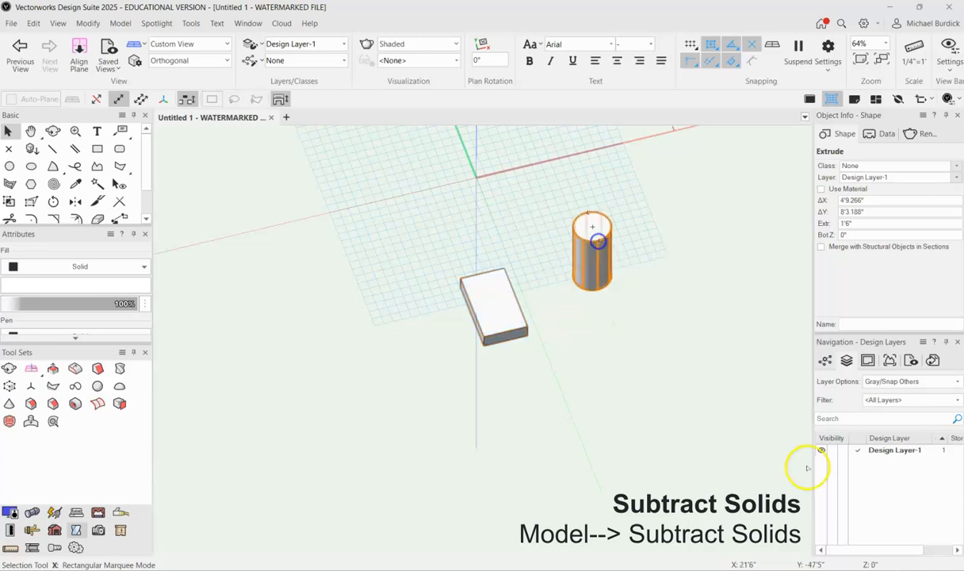
pyautogui.hotkey('ctrl', 'z')
# Subtract the rectangular block from the cylinder with Subtract Solids, retaining the subtracting object
pyautogui.keyDown('shift'); pyautogui.click(519, 322); pyautogui.keyUp('shift')
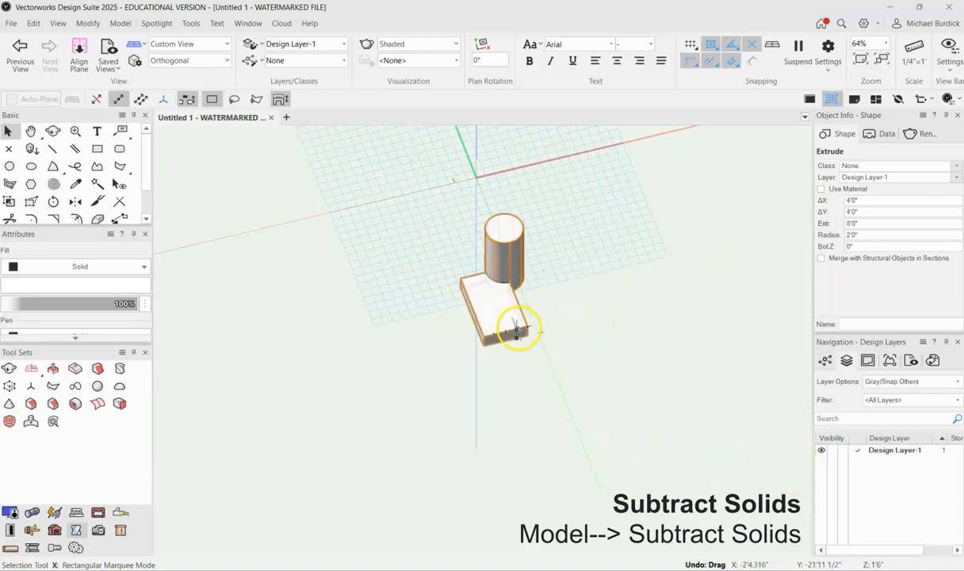
pyautogui.click(120, 24)
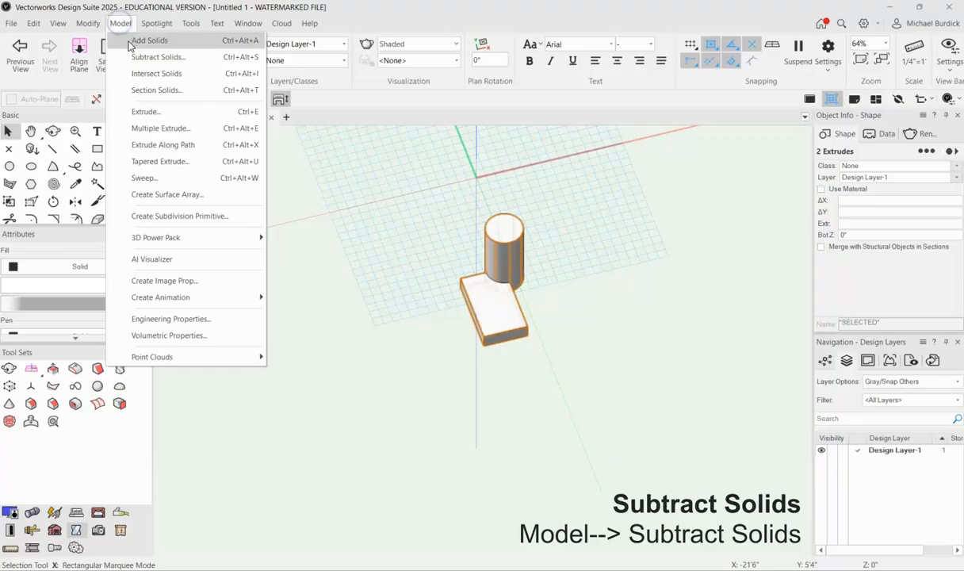
pyautogui.click(150, 57)
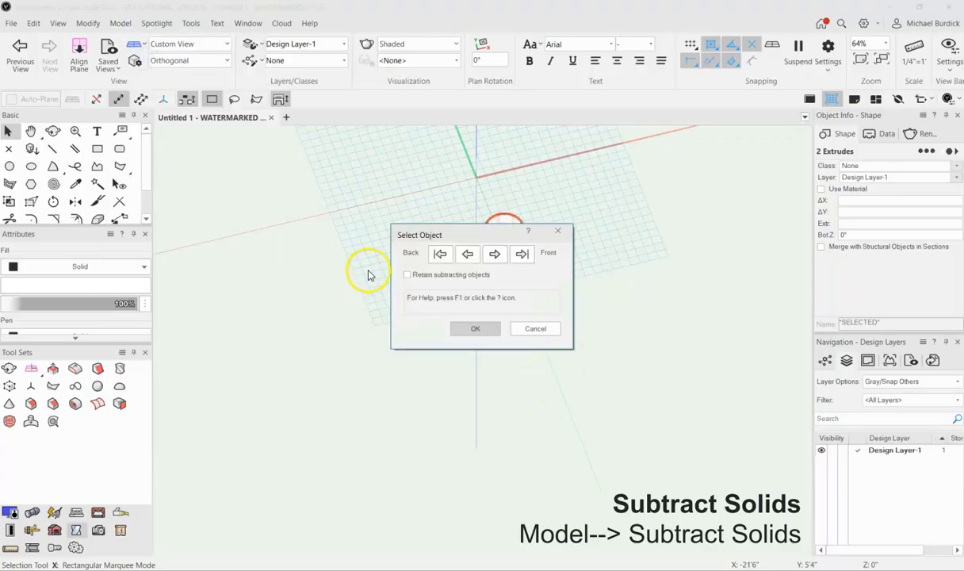
pyautogui.click(407, 275)
pyautogui.moveTo(439, 234); pyautogui.dragTo(635, 252)
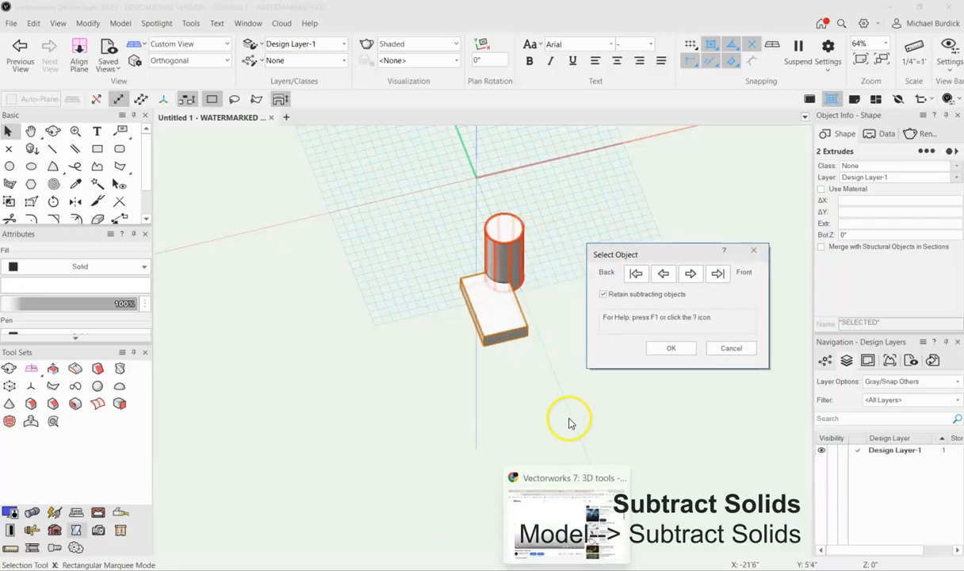
pyautogui.click(676, 347)
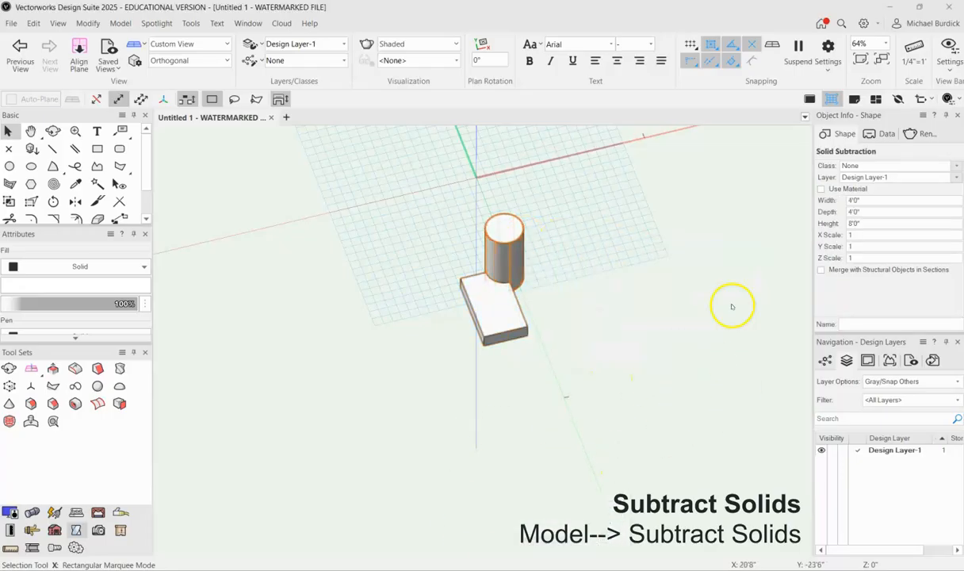
# Move the notched cylinder clear of the retained block, and select the block to examine both solids
pyautogui.moveTo(498, 235); pyautogui.dragTo(556, 221)
pyautogui.keyDown('ctrl'); pyautogui.moveTo(607, 302); pyautogui.dragTo(587, 323, button='middle'); pyautogui.keyUp('ctrl')
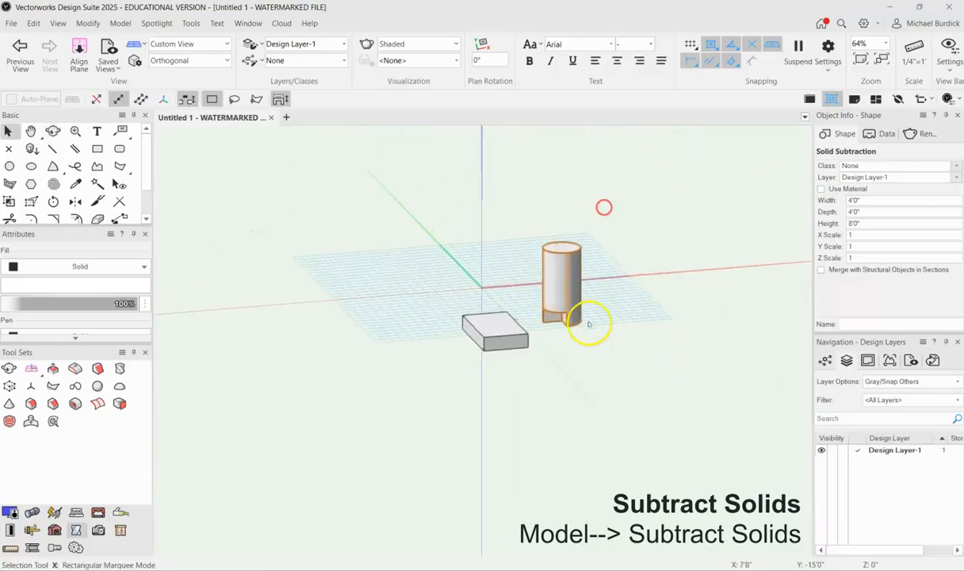
pyautogui.scroll(4, 587, 323)
pyautogui.keyDown('ctrl'); pyautogui.moveTo(656, 327); pyautogui.dragTo(590, 406, button='middle'); pyautogui.keyUp('ctrl')
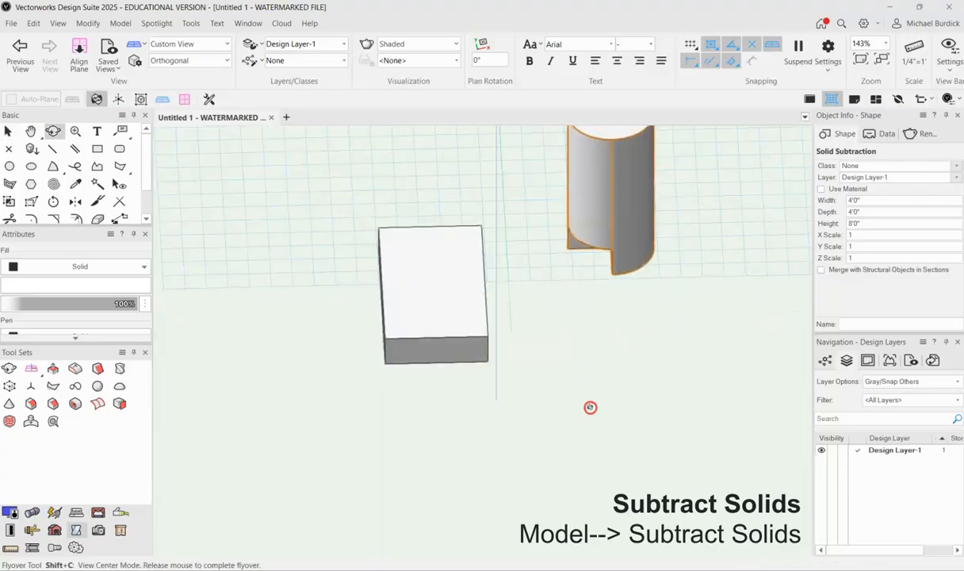
pyautogui.click(454, 295)
pyautogui.scroll(-4, 589, 358)
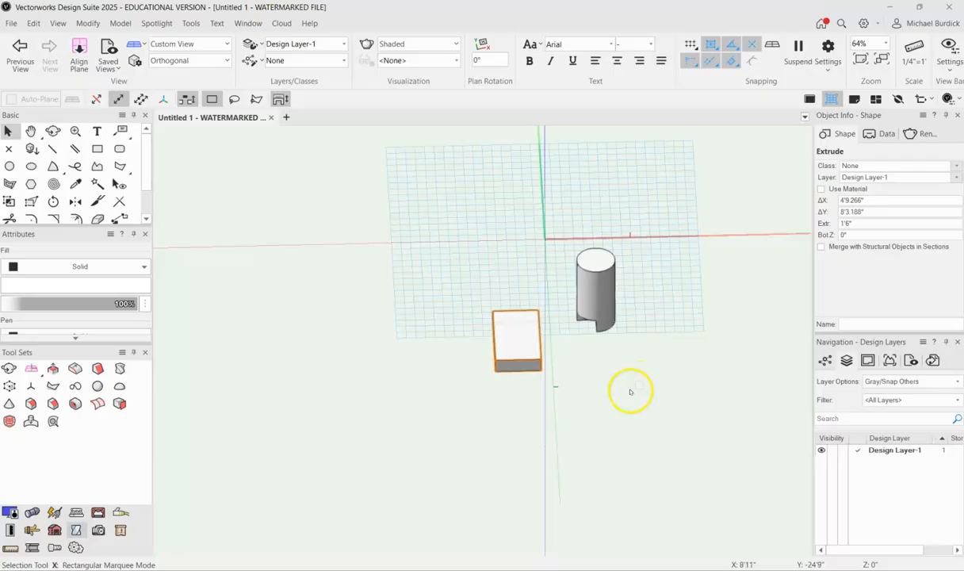
pyautogui.click(75, 149)
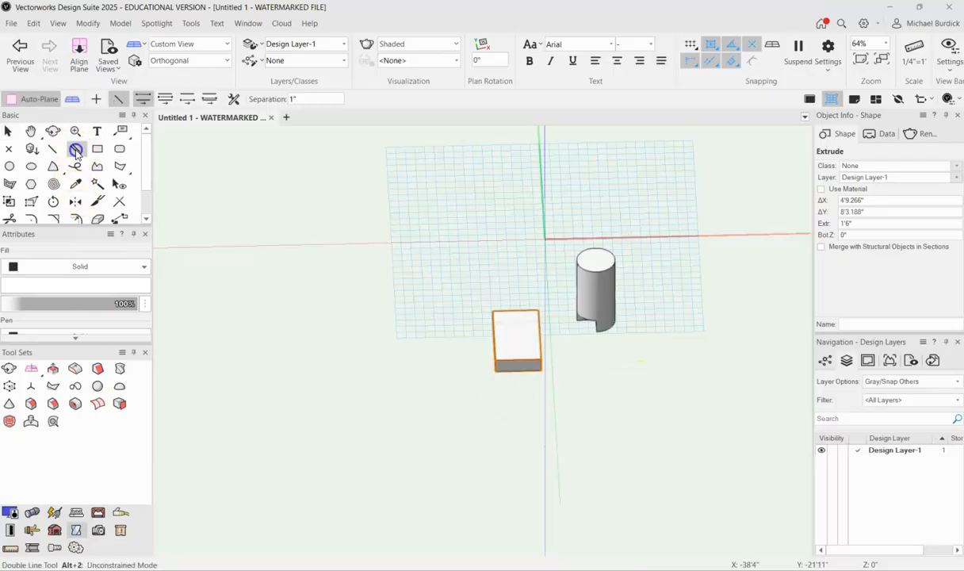
pyautogui.click(312, 221)
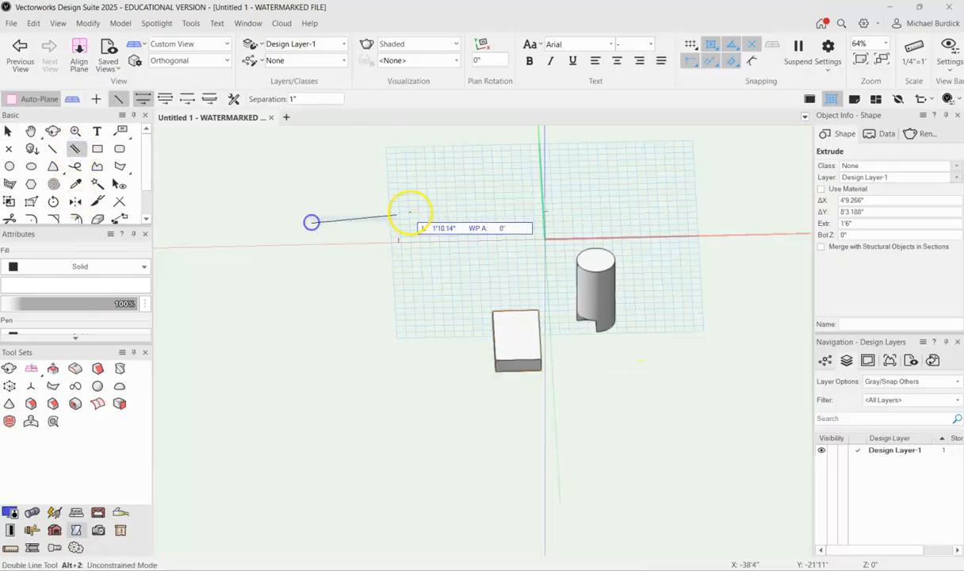
pyautogui.press('Escape')
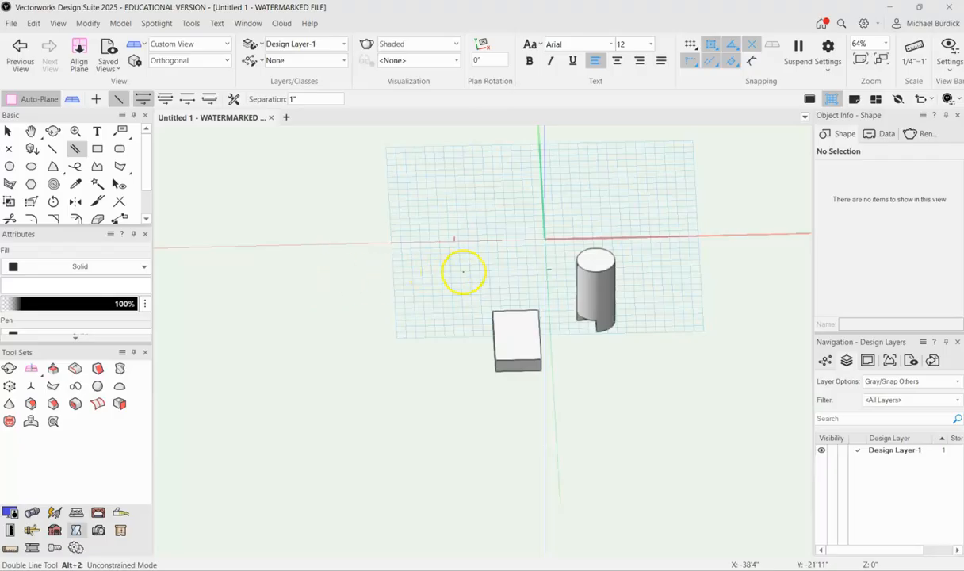
# Draw a horizontal double line about 15'11" long with 1" separation behind the block, and extrude it 10'
pyautogui.click(323, 285)
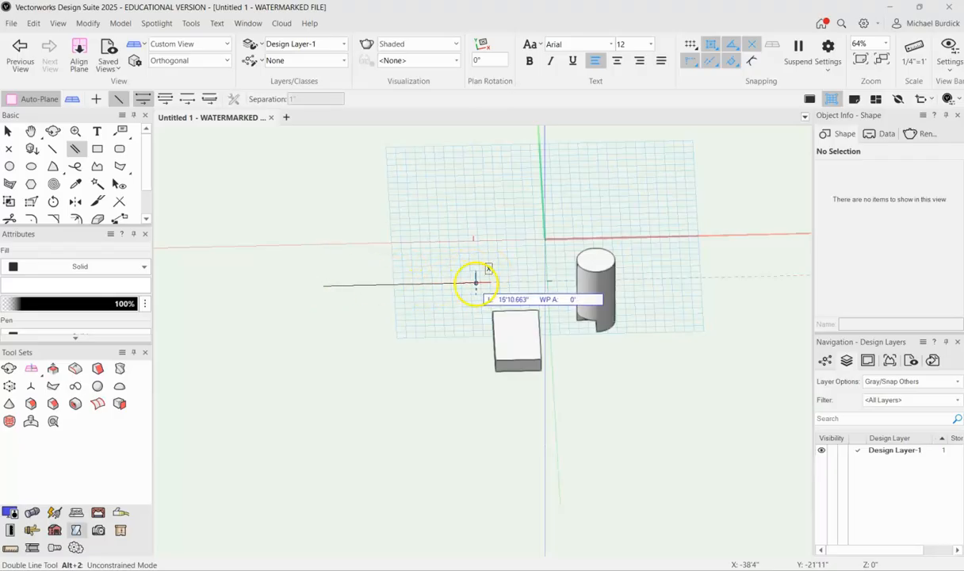
pyautogui.click(475, 283)
pyautogui.scroll(5, 450, 270)
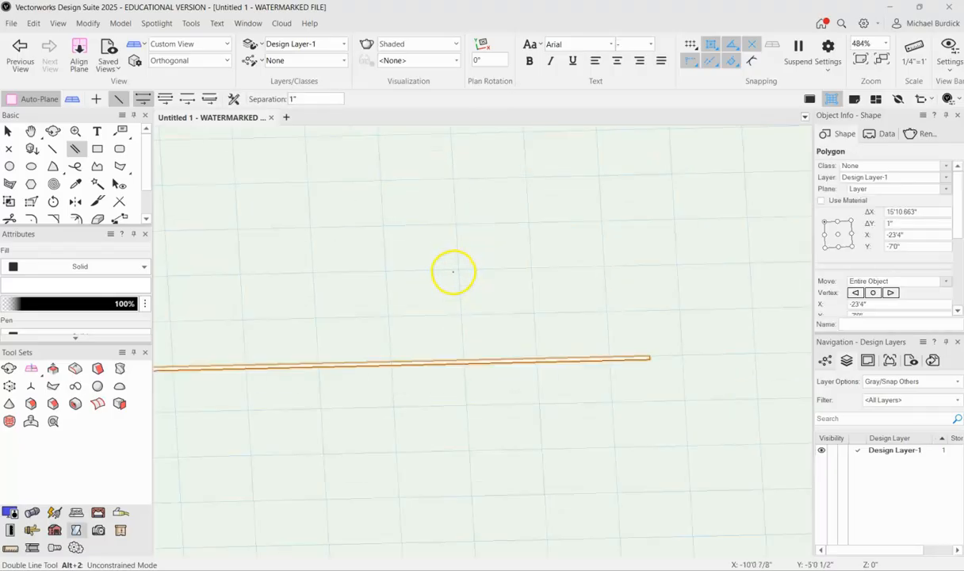
pyautogui.hotkey('ctrl', 'e')
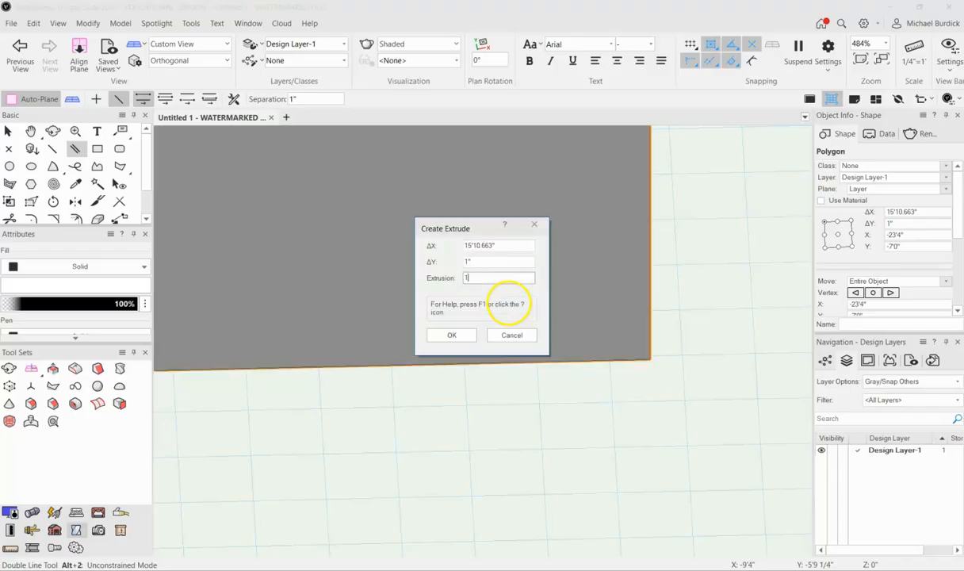
pyautogui.press('Return')
# Set the extruded wall's ΔY thickness to 1'
pyautogui.scroll(-5, 701, 286)
pyautogui.keyDown('ctrl'); pyautogui.moveTo(621, 348); pyautogui.dragTo(699, 188, button='middle'); pyautogui.keyUp('ctrl')
pyautogui.click(853, 211)
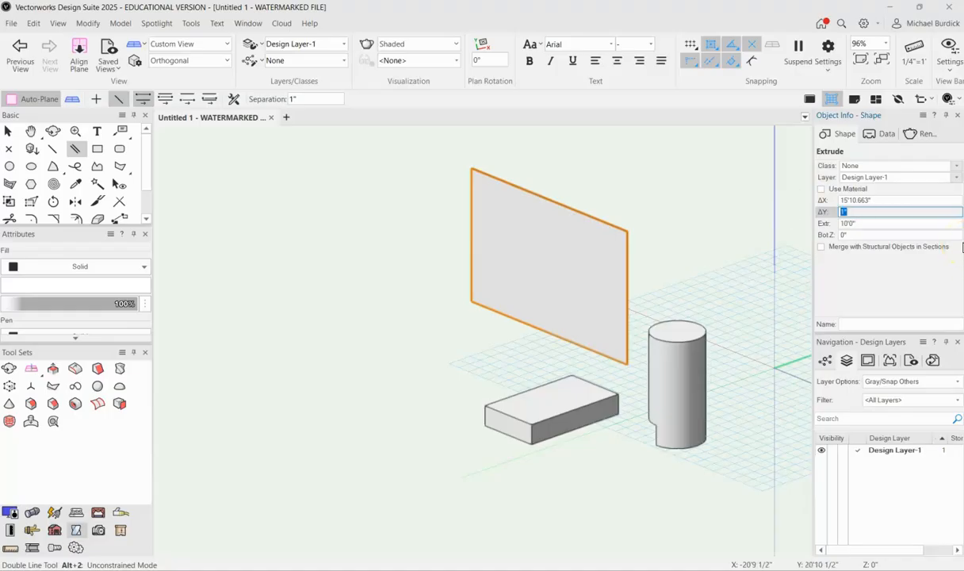
pyautogui.write("1'")
pyautogui.press('Return')
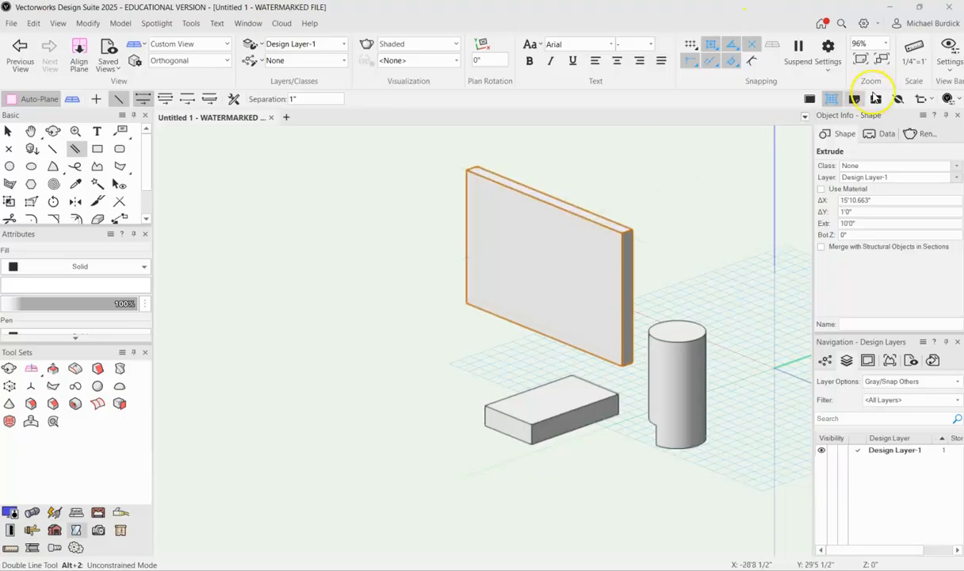
# Draw a rectangle about 5'9" by 1'8" on the wall's front face, and extrude it -1' into the wall
pyautogui.keyDown('ctrl'); pyautogui.moveTo(792, 215); pyautogui.dragTo(755, 234, button='middle'); pyautogui.keyUp('ctrl')
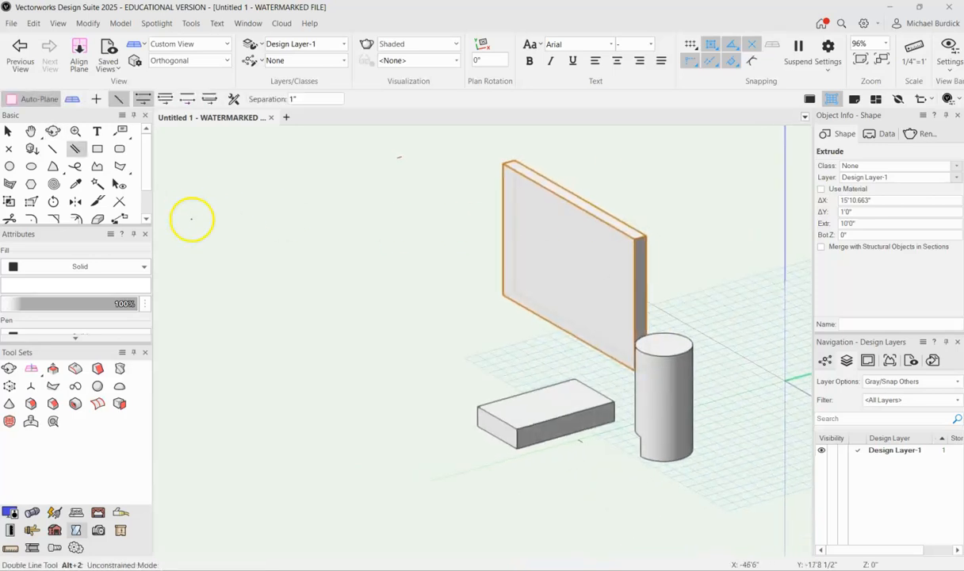
pyautogui.click(98, 149)
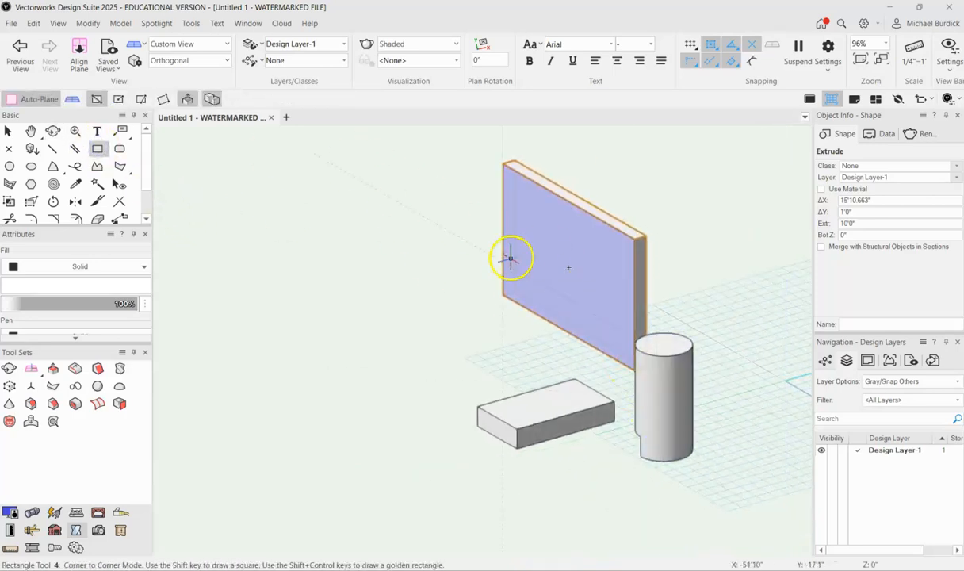
pyautogui.click(544, 225)
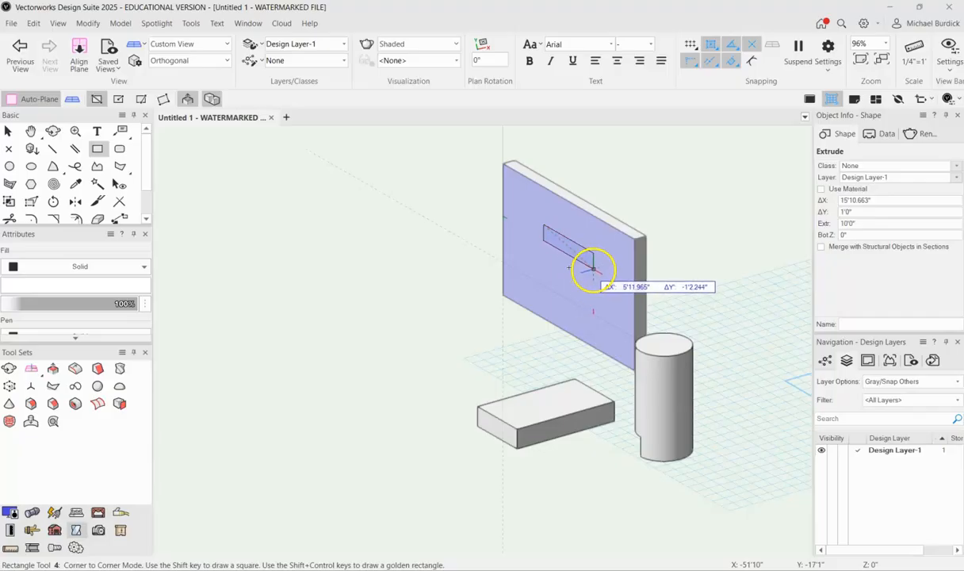
pyautogui.click(591, 272)
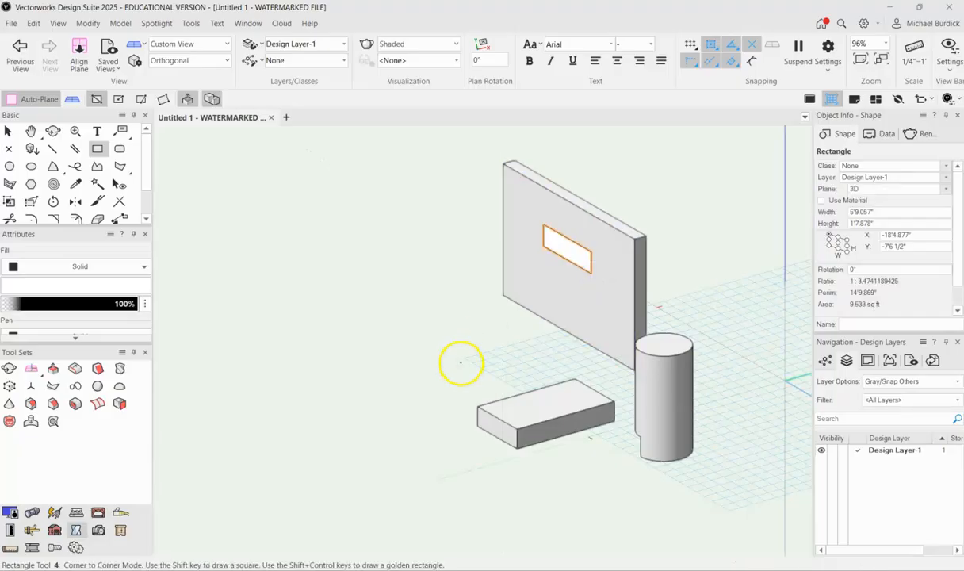
pyautogui.hotkey('ctrl', 'e')
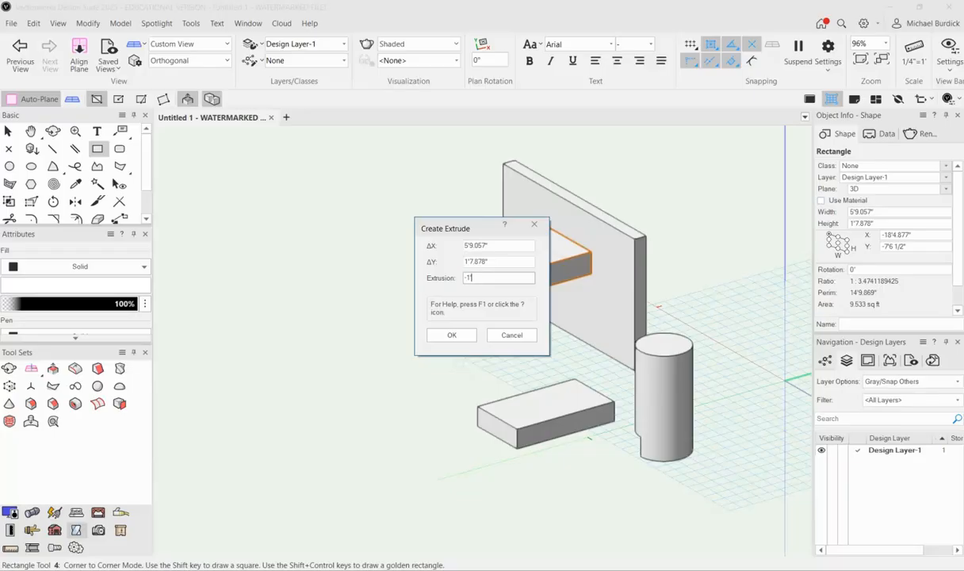
pyautogui.write('-1')
pyautogui.press('Return')
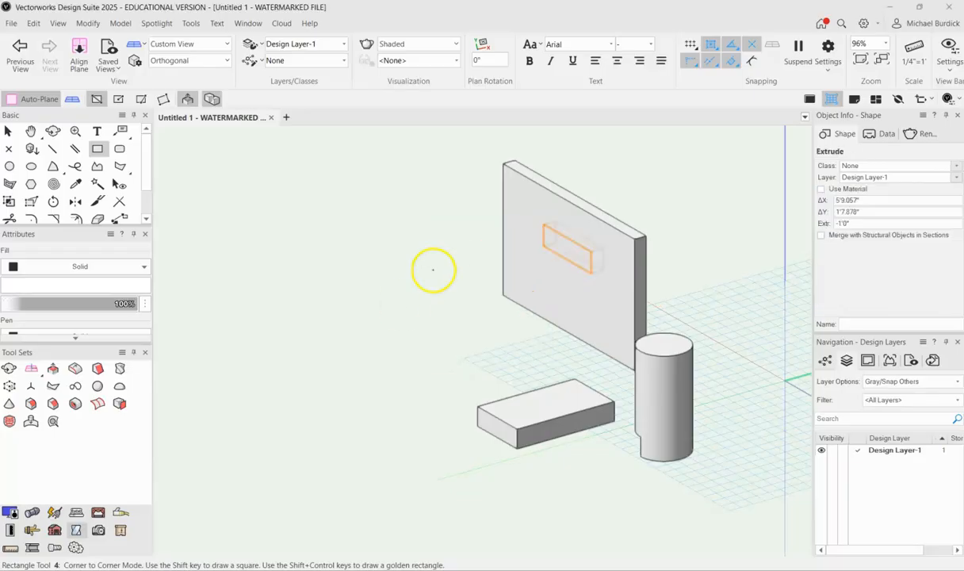
# Subtract the small rectangular extrude from the wall with Subtract Solids, without retaining the subtracting object, and examine the opening
pyautogui.click(8, 131)
pyautogui.hotkey('shift', 'c')
pyautogui.moveTo(725, 250); pyautogui.dragTo(688, 233)
pyautogui.keyDown('shift'); pyautogui.click(645, 252); pyautogui.keyUp('shift')
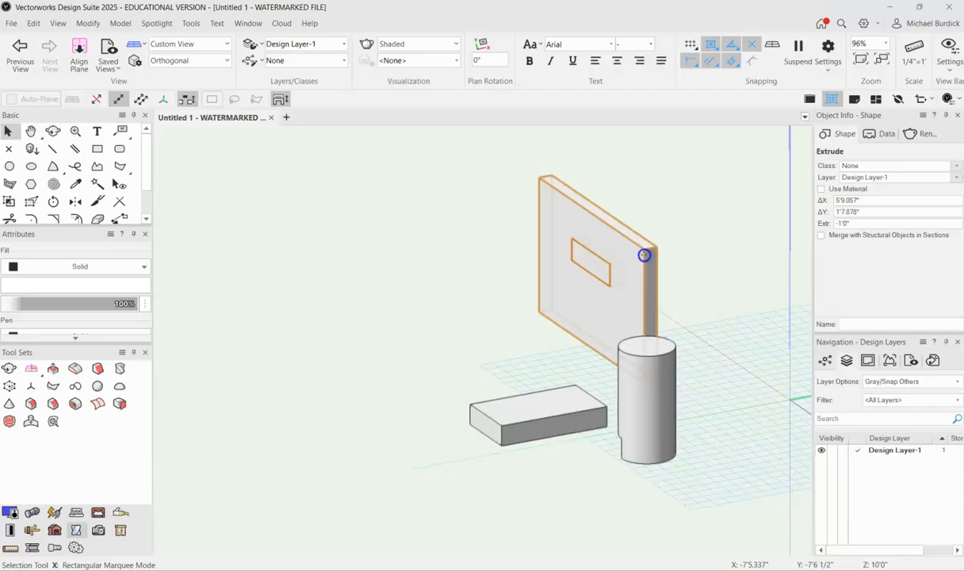
pyautogui.click(120, 23)
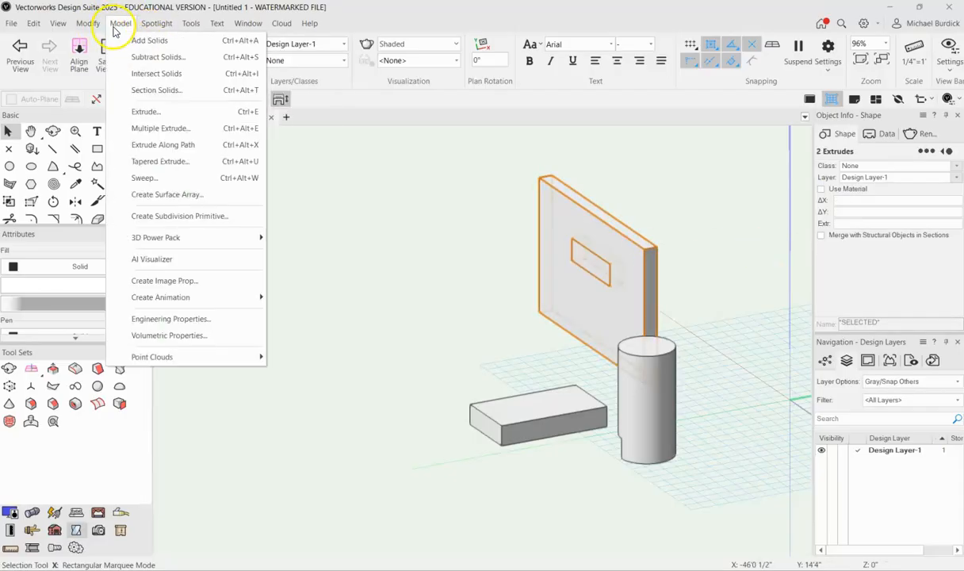
pyautogui.click(120, 57)
pyautogui.moveTo(448, 236); pyautogui.dragTo(316, 241)
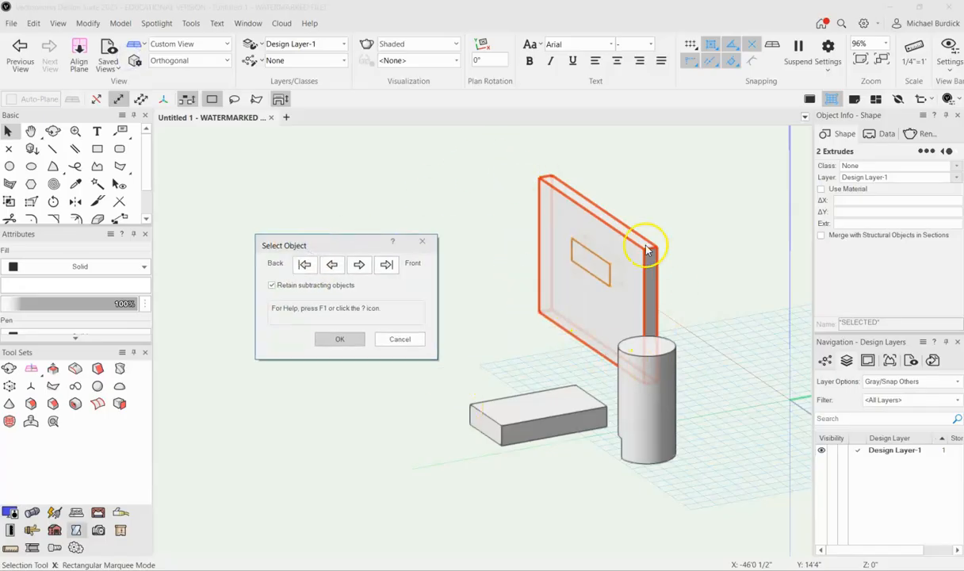
pyautogui.click(272, 284)
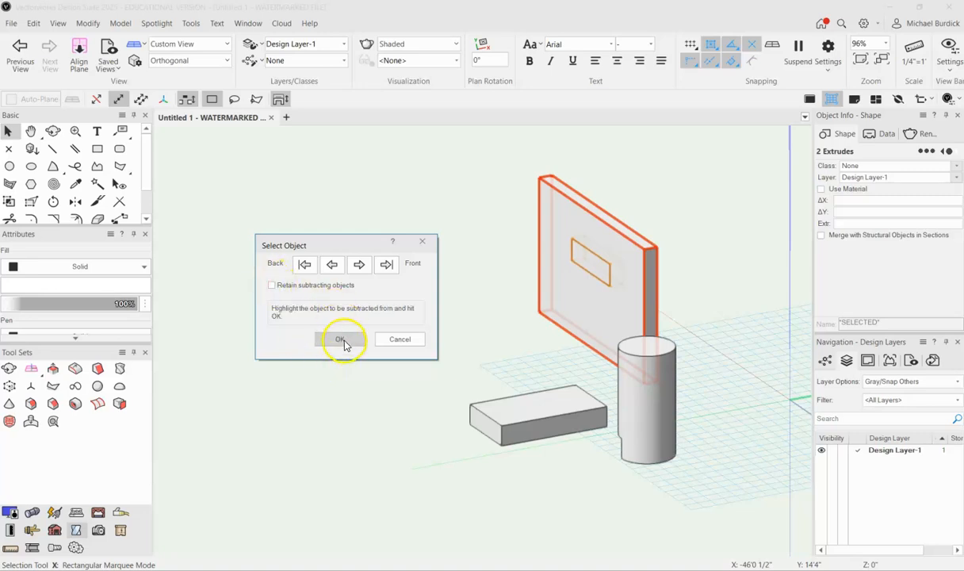
pyautogui.click(340, 339)
pyautogui.keyDown('ctrl'); pyautogui.moveTo(435, 320); pyautogui.dragTo(493, 251, button='middle'); pyautogui.keyUp('ctrl')
pyautogui.scroll(5, 474, 277)
pyautogui.scroll(-5, 475, 275)
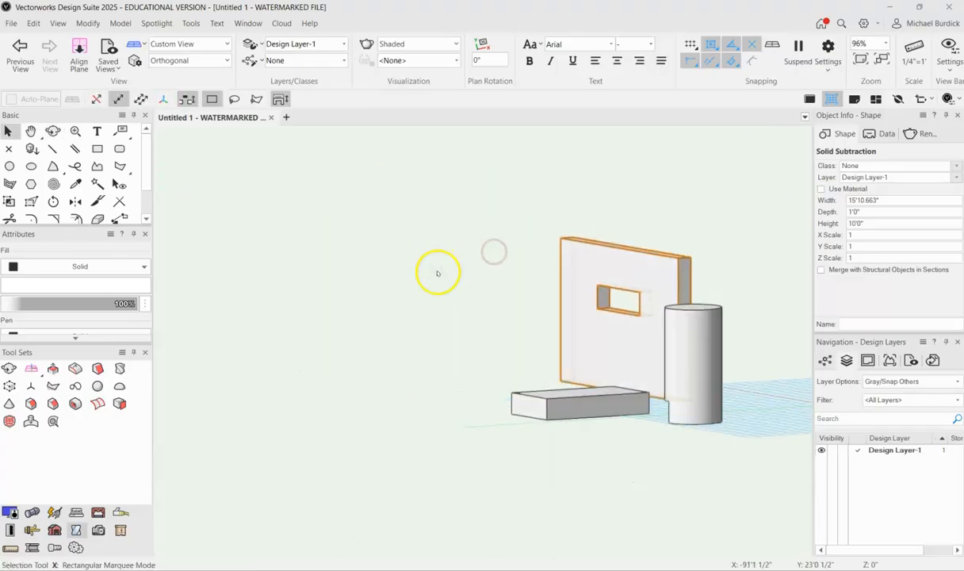
# Fill the wall opening by push/pulling its inner end face across to the opposite end
pyautogui.click(52, 368)
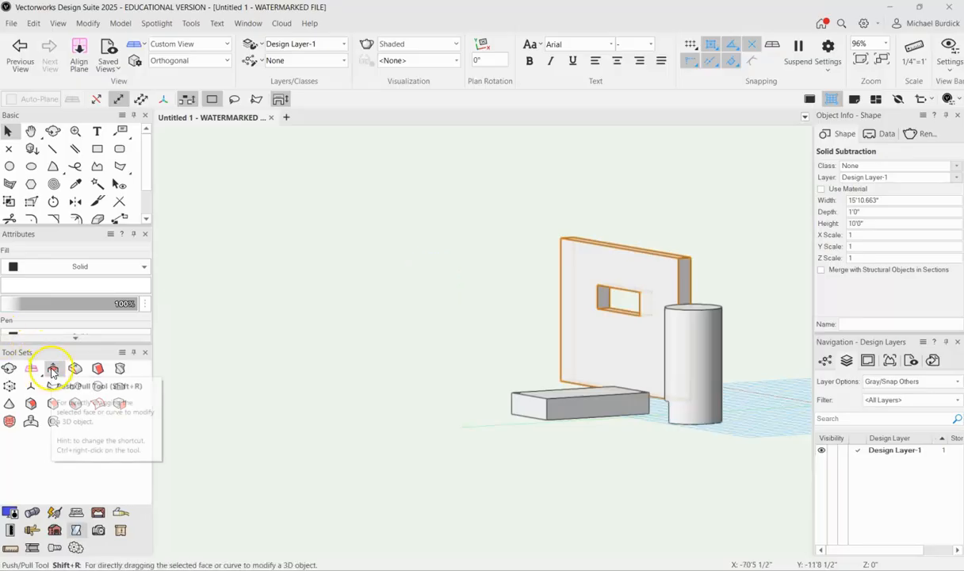
pyautogui.scroll(5, 602, 297)
pyautogui.click(583, 284)
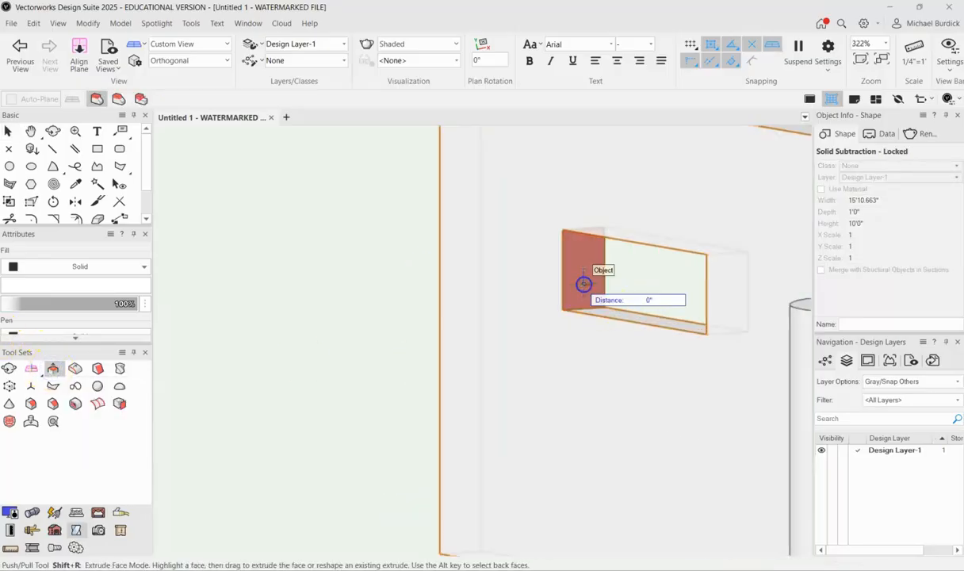
pyautogui.scroll(-2, 626, 292)
pyautogui.click(695, 287)
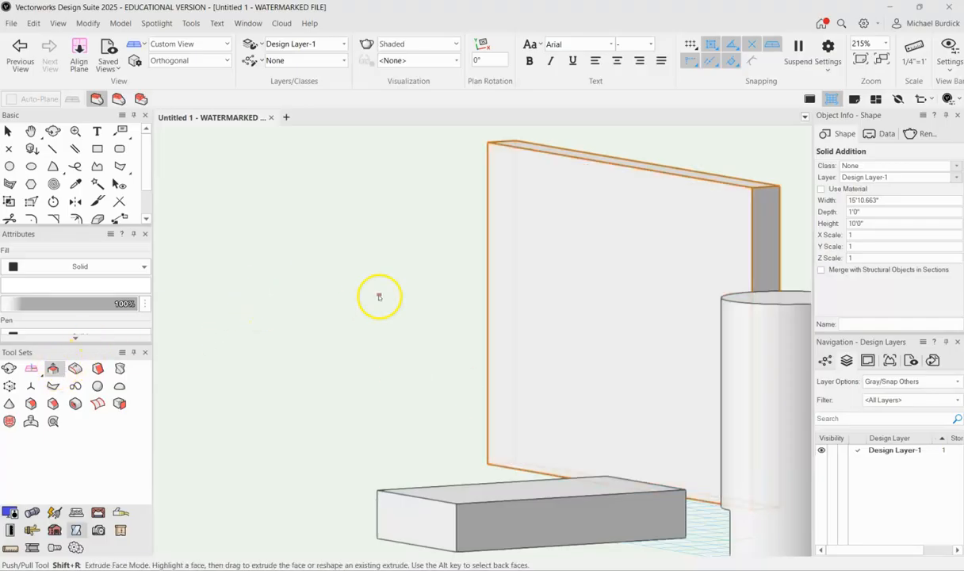
pyautogui.scroll(-3, 402, 277)
# Start the Rectangle tool in Push/Pull mode, and decline saving the document with backups turned off for the remainder of the session
pyautogui.click(9, 148)
pyautogui.click(97, 148)
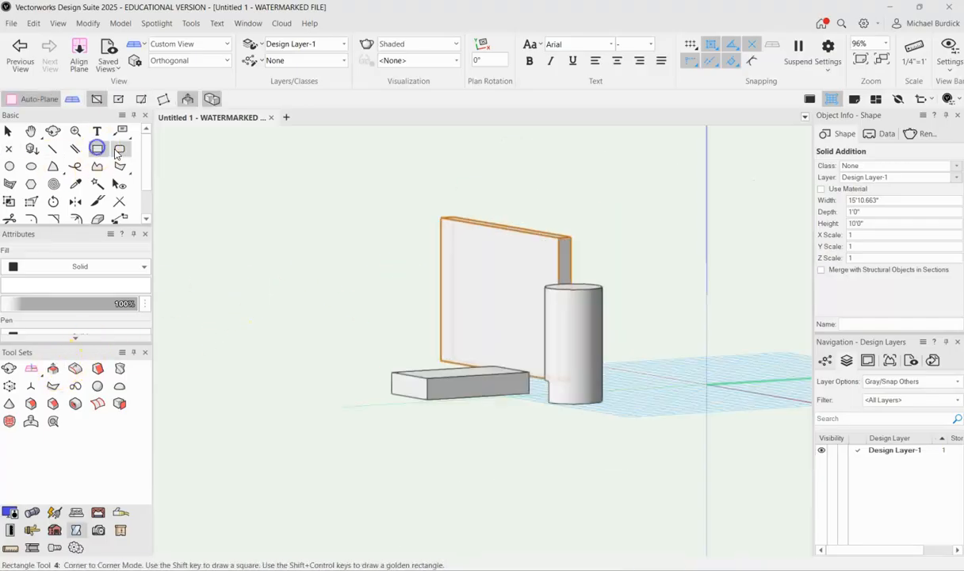
pyautogui.click(121, 23)
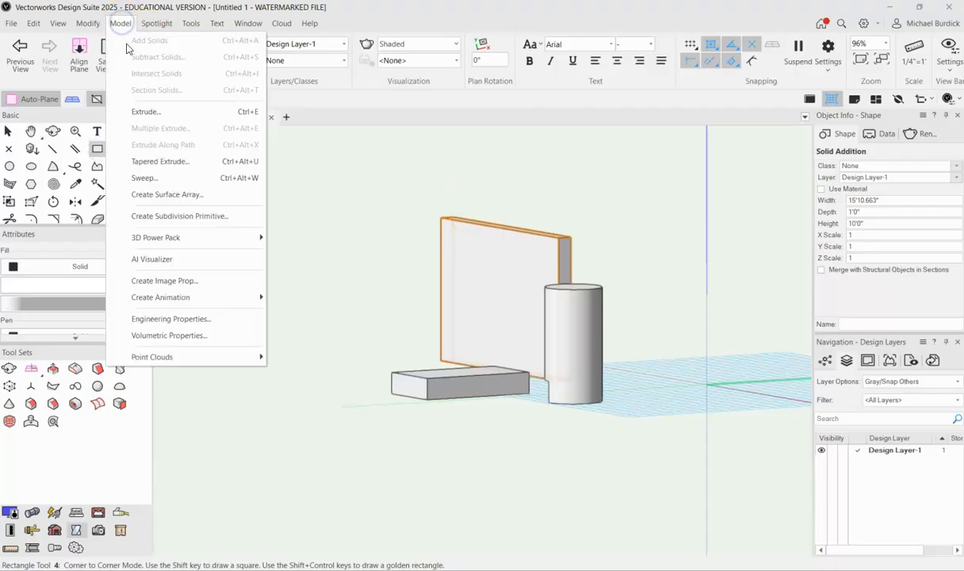
pyautogui.click(94, 151)
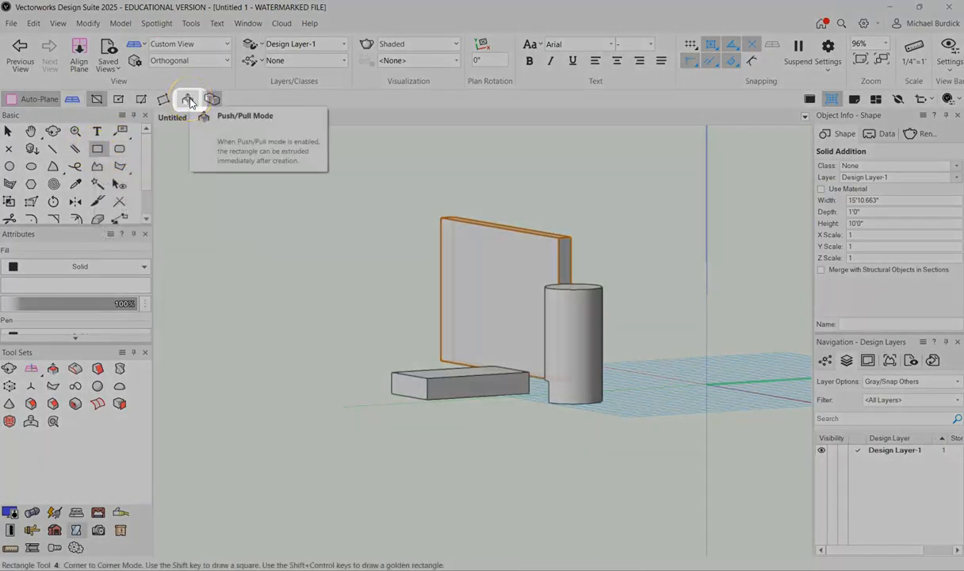
pyautogui.click(189, 100)
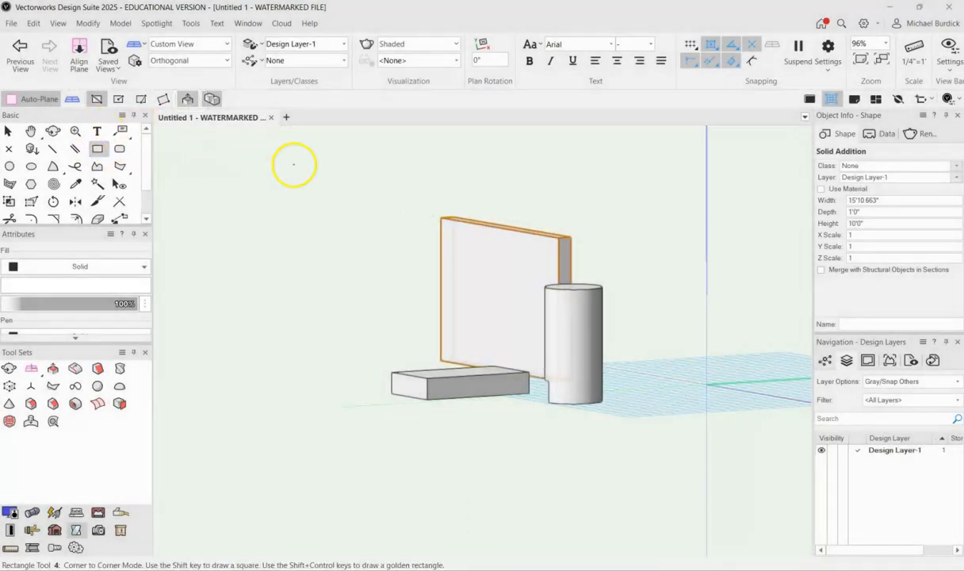
pyautogui.click(40, 101)
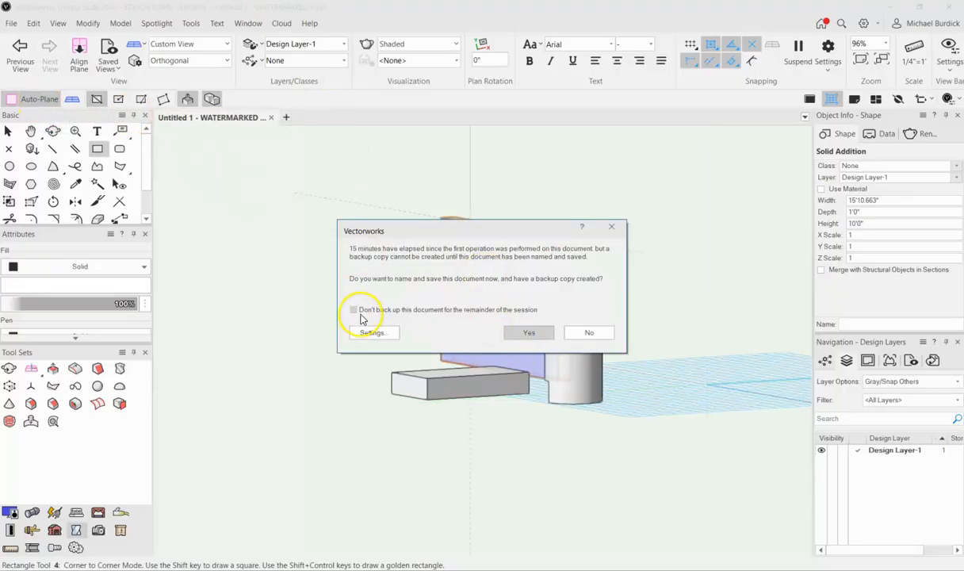
pyautogui.click(353, 310)
pyautogui.click(596, 334)
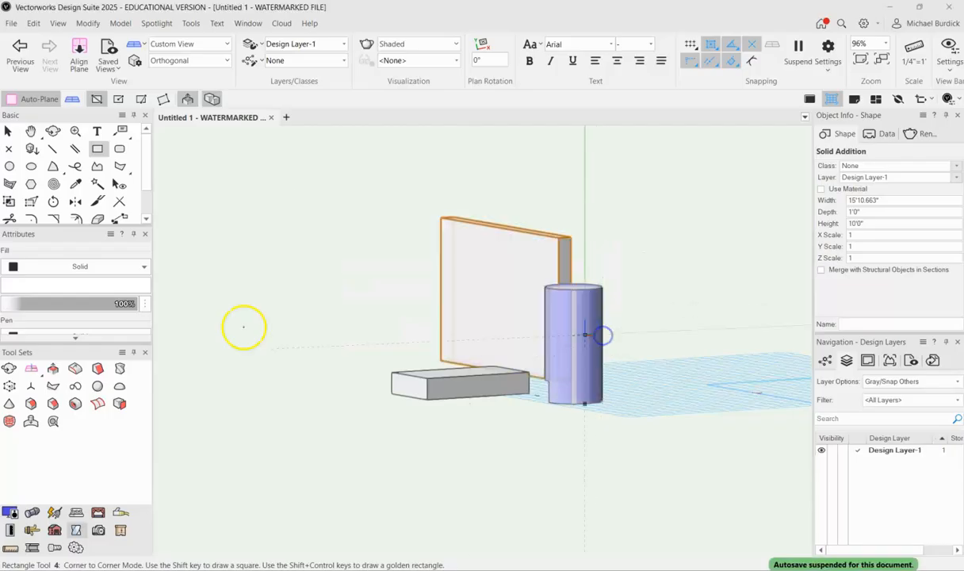
# Using Auto-Plane, draw a rectangle about 7'1" by 1'10" on the wall's front face, push it through the wall, and examine the opening
pyautogui.click(68, 99)
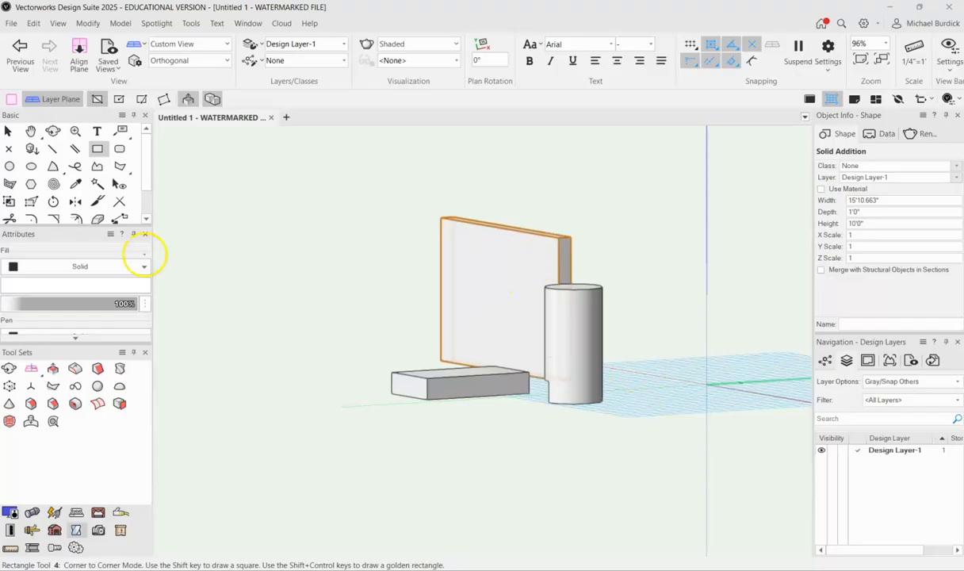
pyautogui.click(11, 99)
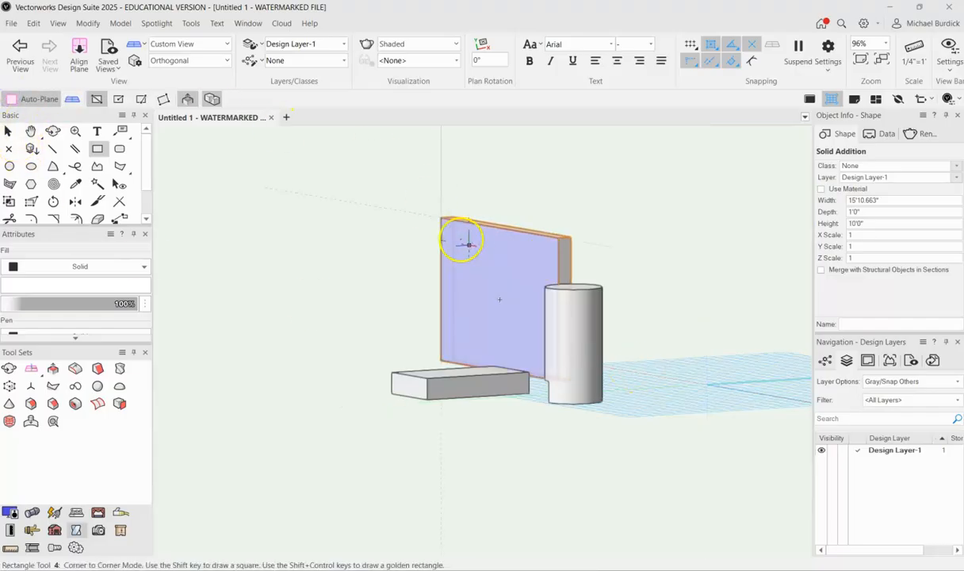
pyautogui.click(188, 103)
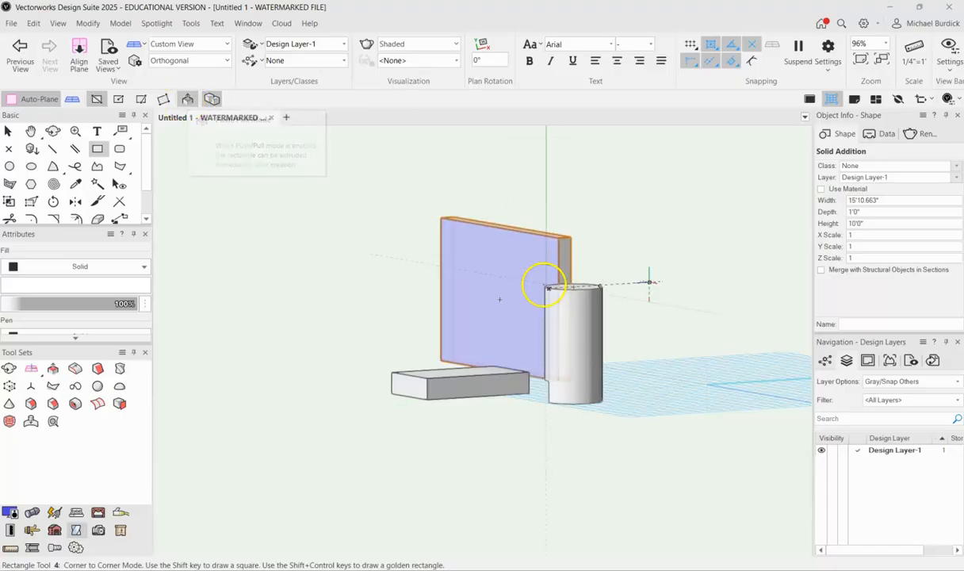
pyautogui.scroll(4, 494, 247)
pyautogui.click(440, 247)
pyautogui.click(560, 325)
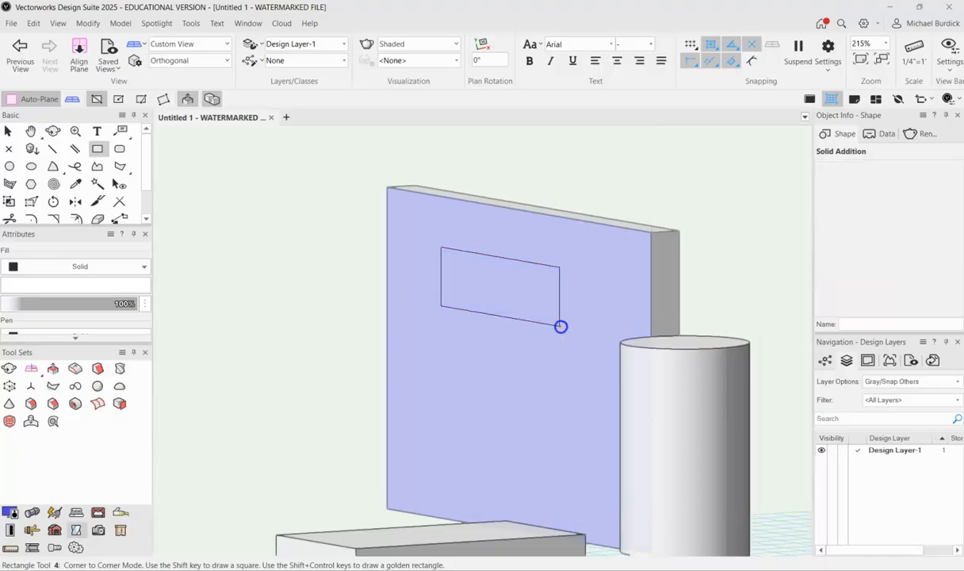
pyautogui.click(504, 288)
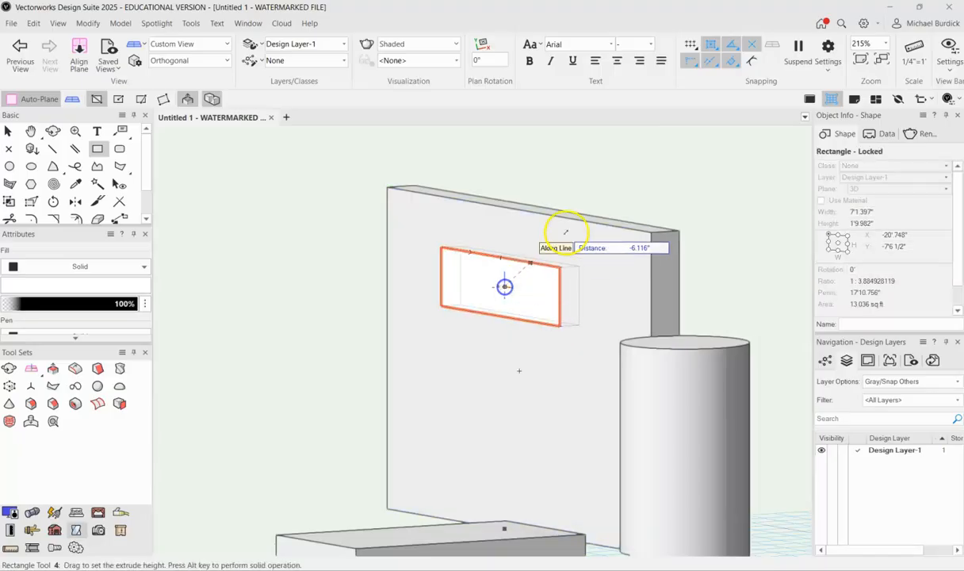
pyautogui.click(608, 184)
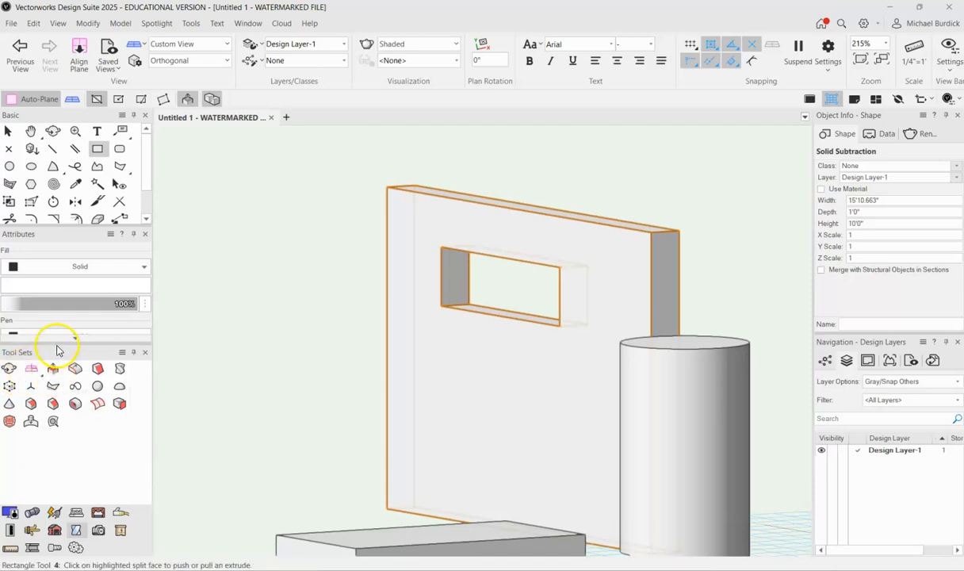
pyautogui.scroll(-4, 321, 242)
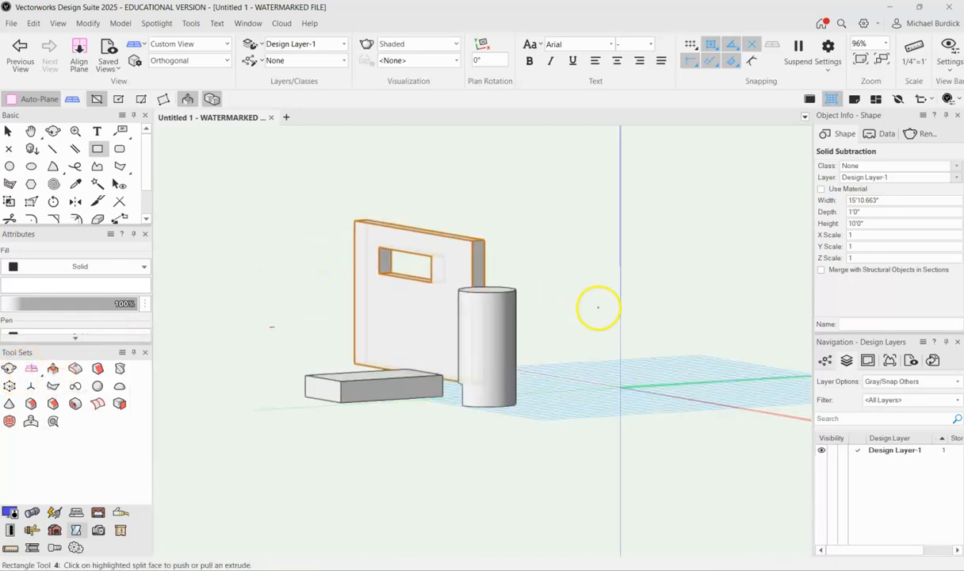
pyautogui.keyDown('shift'); pyautogui.moveTo(389, 282); pyautogui.dragTo(516, 287, button='middle'); pyautogui.keyUp('shift')
pyautogui.scroll(-6, 593, 286)
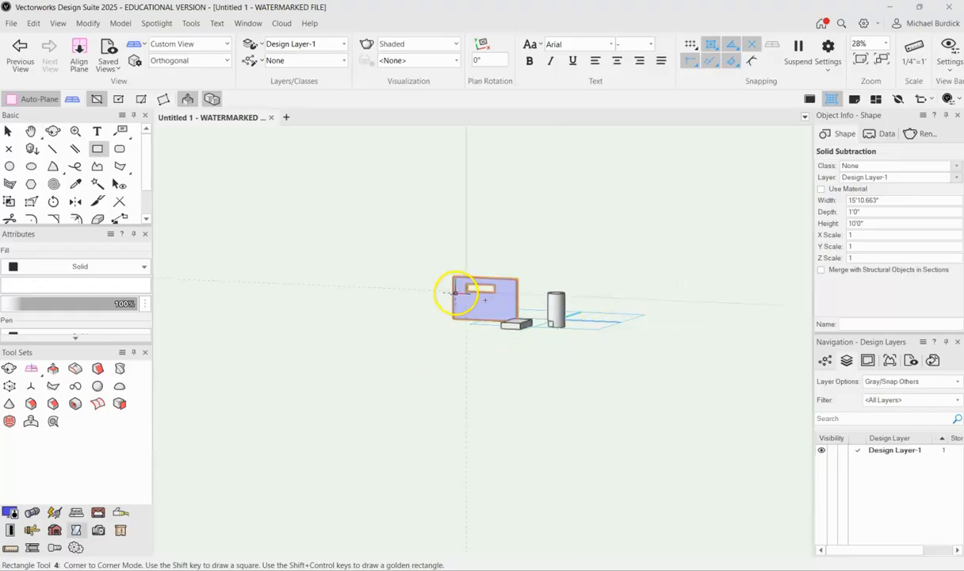
pyautogui.scroll(6, 485, 287)
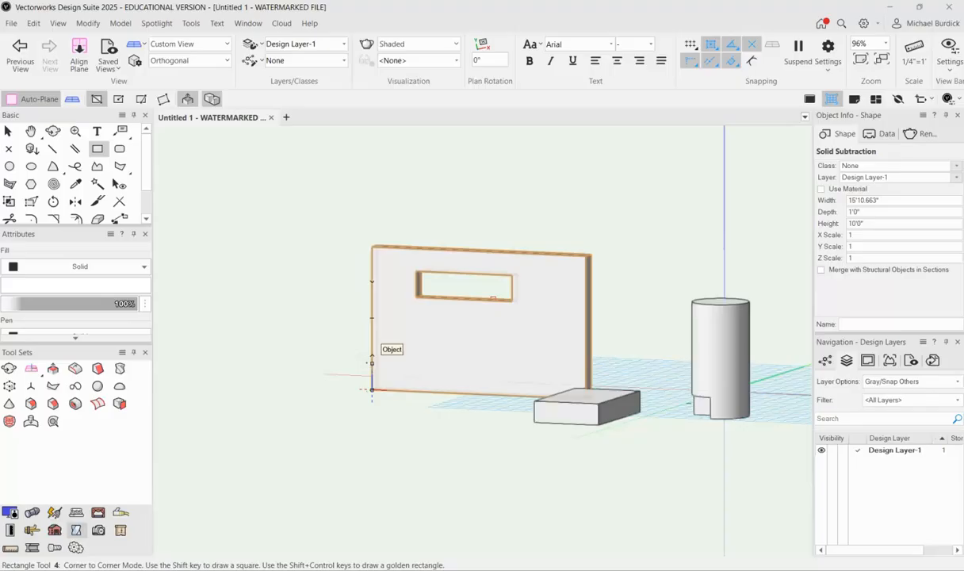
# Delete the cylinder, the low block and the wall
pyautogui.click(8, 131)
pyautogui.click(488, 252)
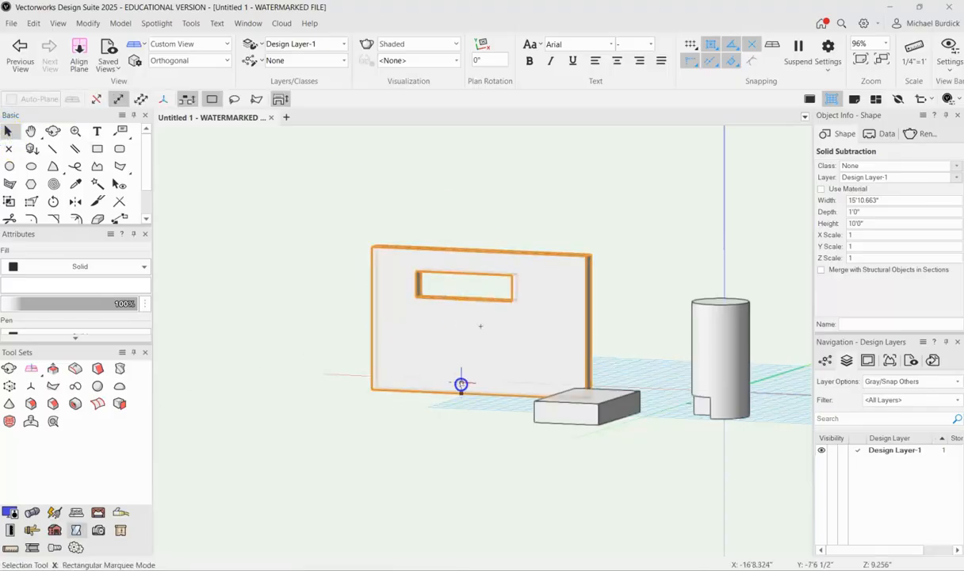
pyautogui.hotkey('ctrl', 'z')
pyautogui.hotkey('ctrl', 'z')
pyautogui.click(463, 380)
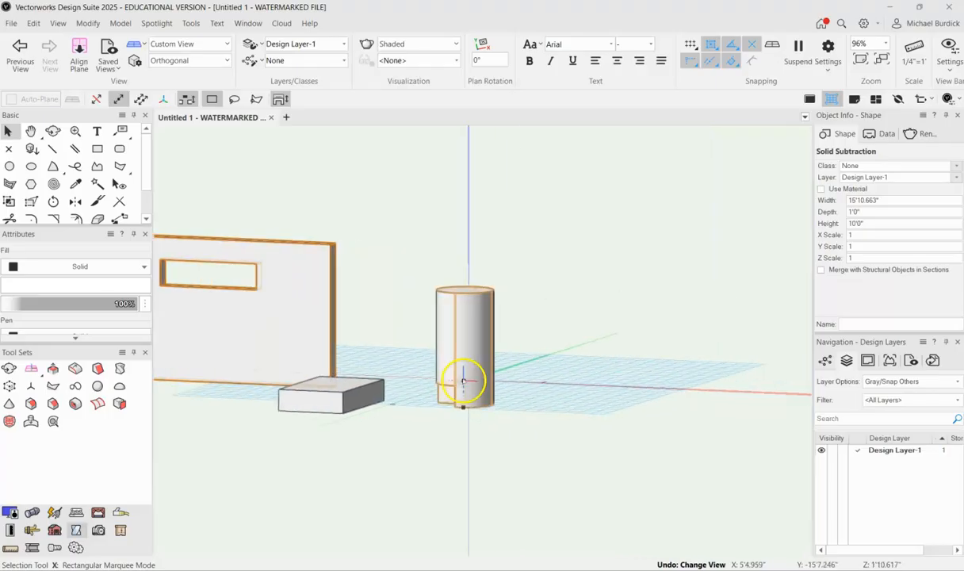
pyautogui.press('Delete')
pyautogui.click(347, 398)
pyautogui.press('Delete')
pyautogui.click(287, 337)
pyautogui.press('Delete')
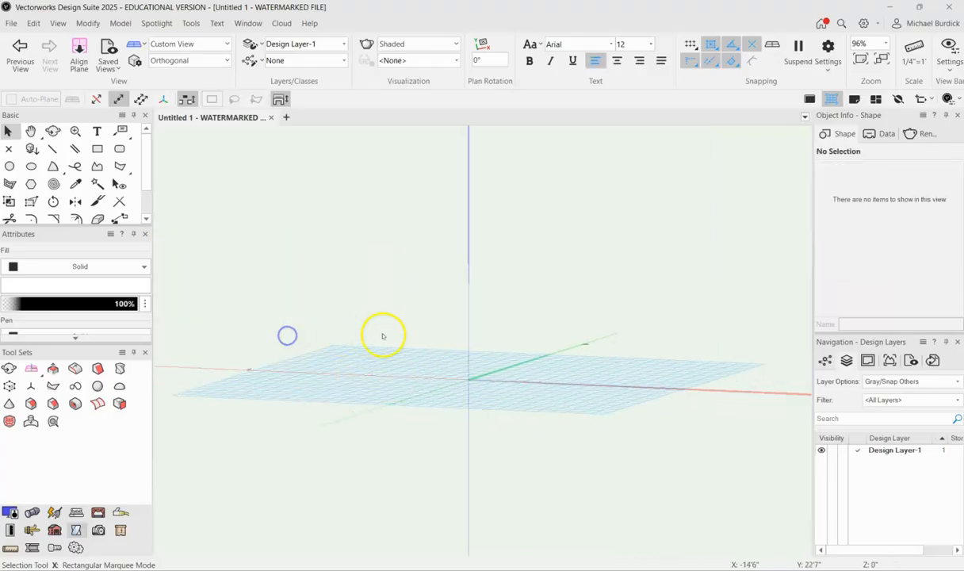
# Draw a square about 5'4" wide on the layer plane near the origin, and extrude it upward about 19'6"
pyautogui.scroll(-5, 408, 344)
pyautogui.keyDown('shift'); pyautogui.moveTo(533, 277); pyautogui.dragTo(512, 440, button='middle'); pyautogui.keyUp('shift')
pyautogui.click(98, 149)
pyautogui.scroll(4, 402, 357)
pyautogui.click(394, 351)
pyautogui.click(453, 321)
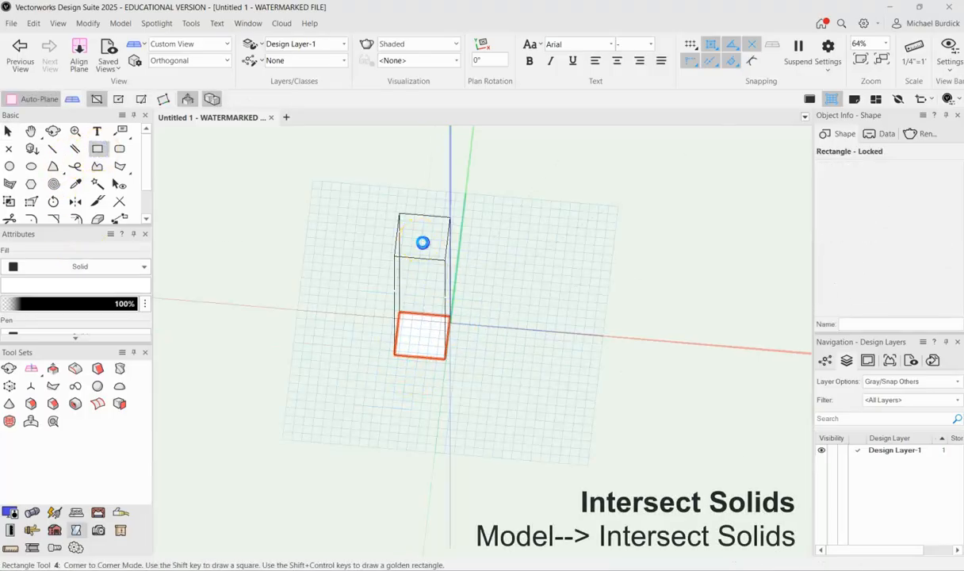
pyautogui.click(424, 242)
# Draw a circle of about 1'8" radius centred on the block's base corner, and extrude it upward about 14'8"
pyautogui.click(9, 165)
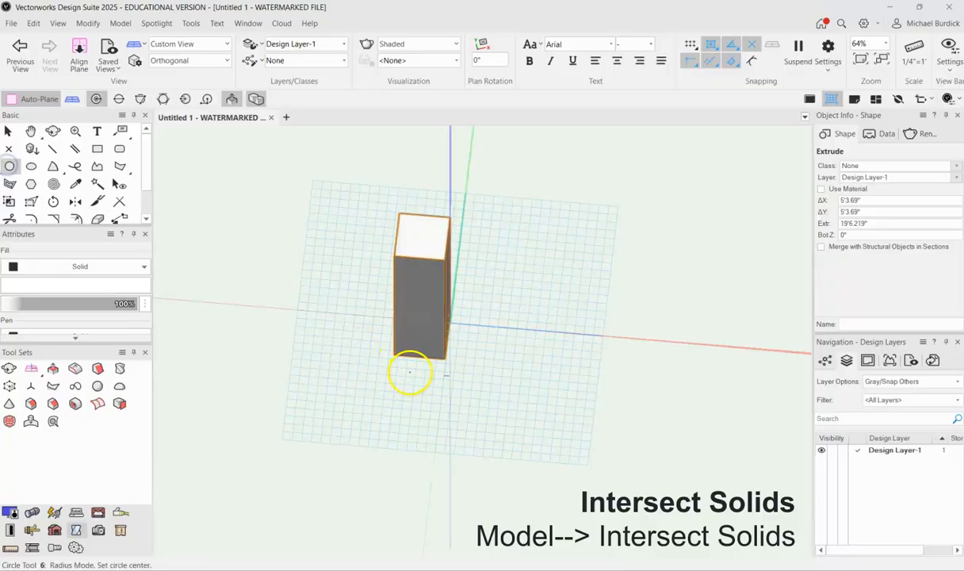
pyautogui.click(449, 359)
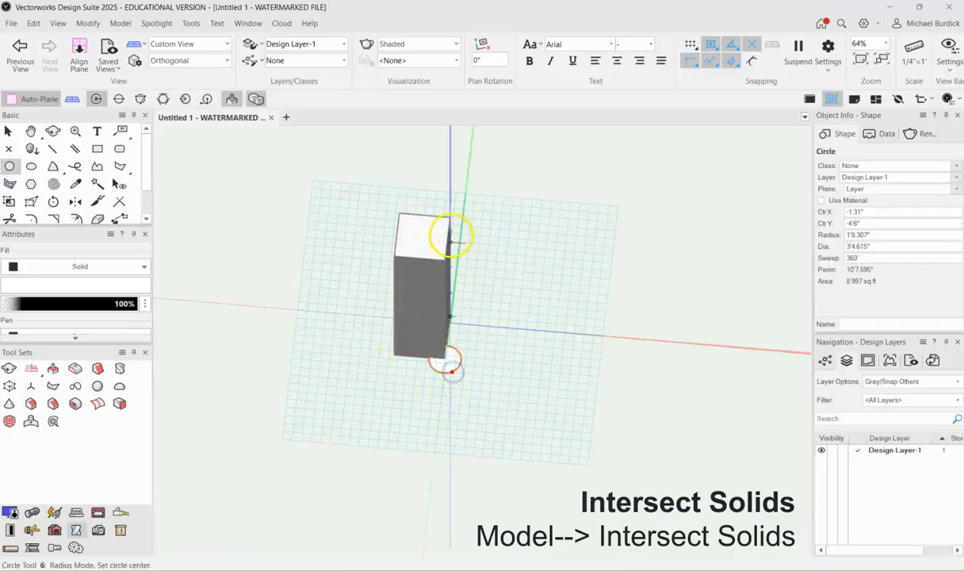
pyautogui.click(448, 359)
pyautogui.click(448, 295)
pyautogui.keyDown('ctrl'); pyautogui.moveTo(448, 394); pyautogui.dragTo(540, 303, button='middle'); pyautogui.keyUp('ctrl')
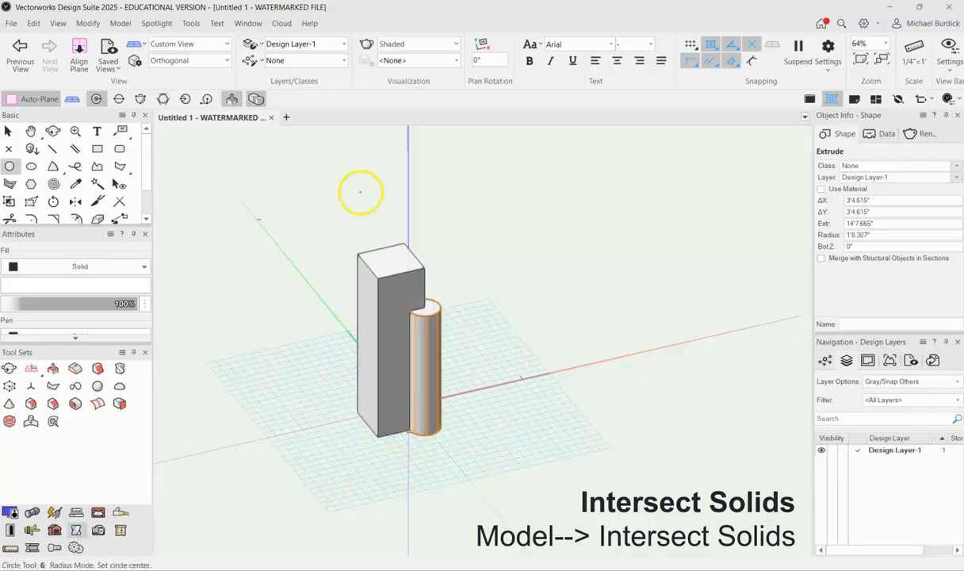
# Combine the block and the cylinder with Intersect Solids, and examine the resulting solid
pyautogui.click(7, 131)
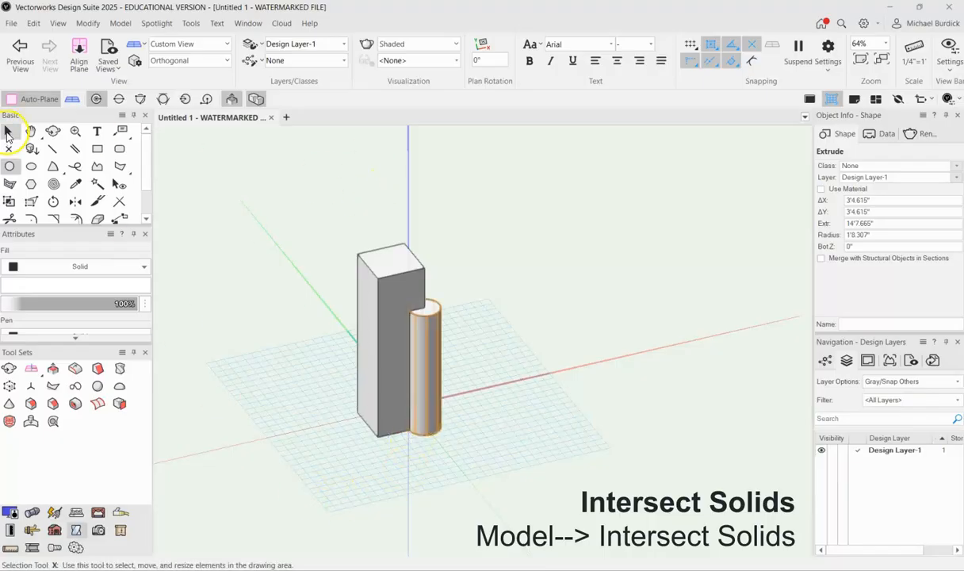
pyautogui.keyDown('shift'); pyautogui.click(371, 282); pyautogui.keyUp('shift')
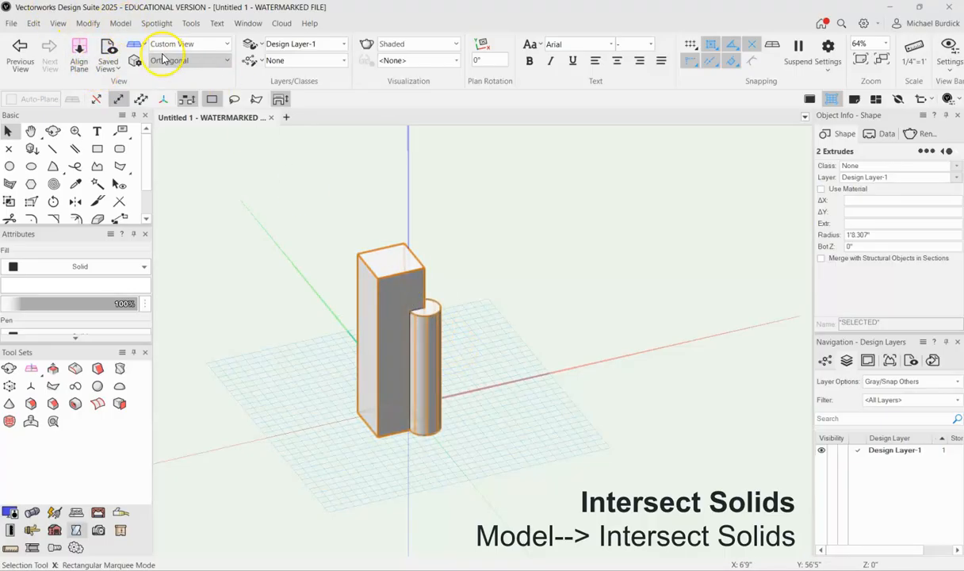
pyautogui.click(121, 23)
pyautogui.click(151, 72)
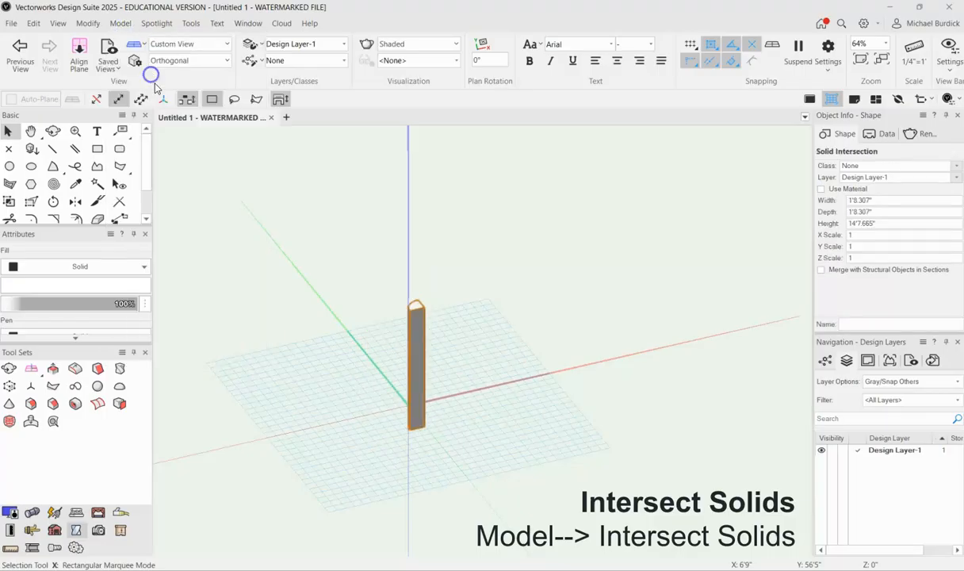
pyautogui.keyDown('shift'); pyautogui.moveTo(508, 263); pyautogui.dragTo(606, 422, button='middle'); pyautogui.keyUp('shift')
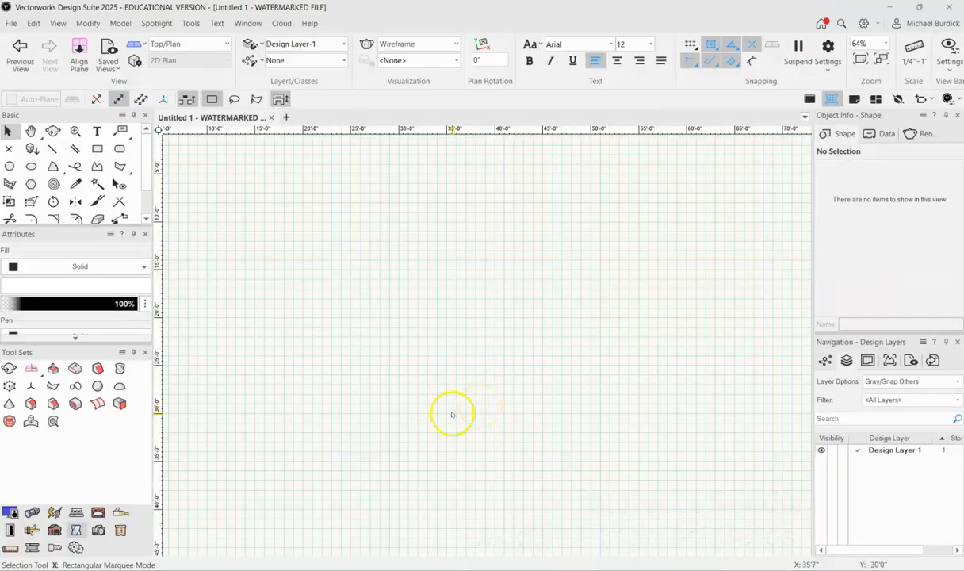
# Draw a horizontal double line about 82'5" long with a 3.5" separation in the Top/Plan view
pyautogui.click(77, 150)
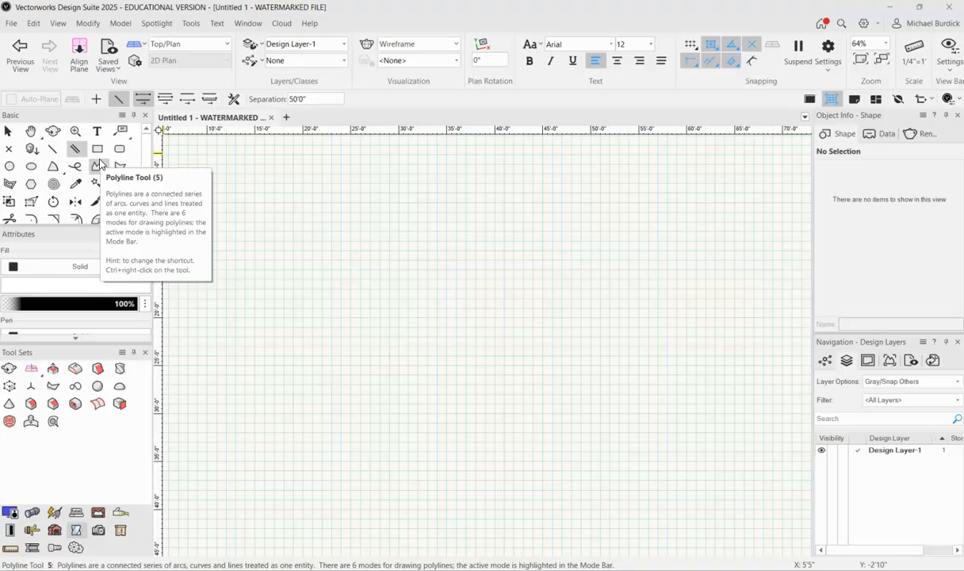
pyautogui.click(74, 153)
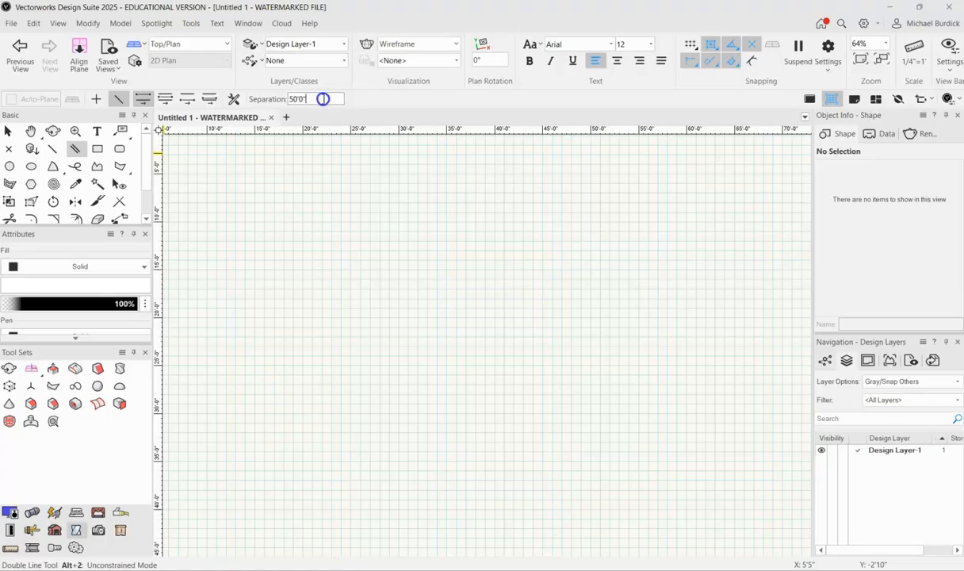
pyautogui.write('3.')
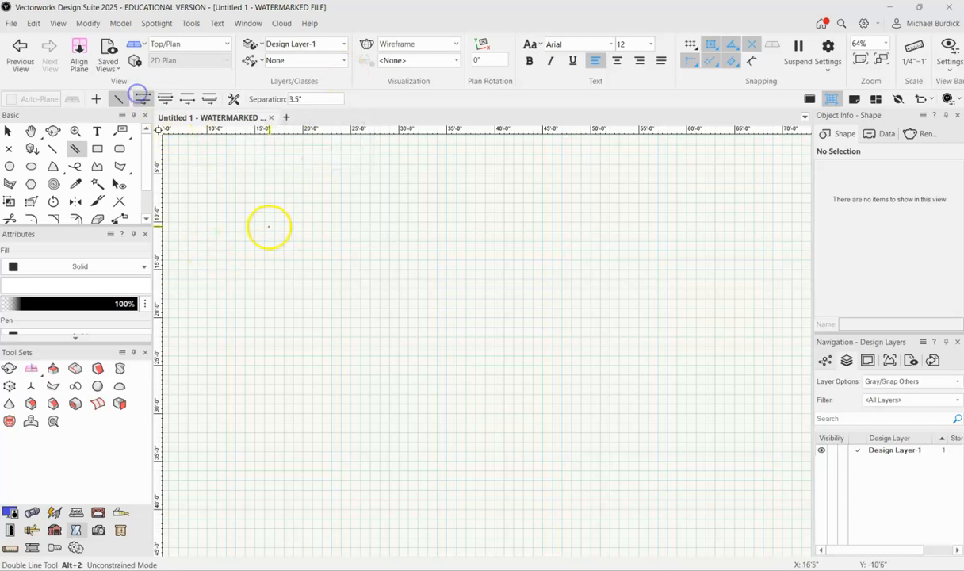
pyautogui.click(266, 225)
pyautogui.scroll(-3, 404, 222)
pyautogui.doubleClick(595, 220)
pyautogui.scroll(2, 525, 244)
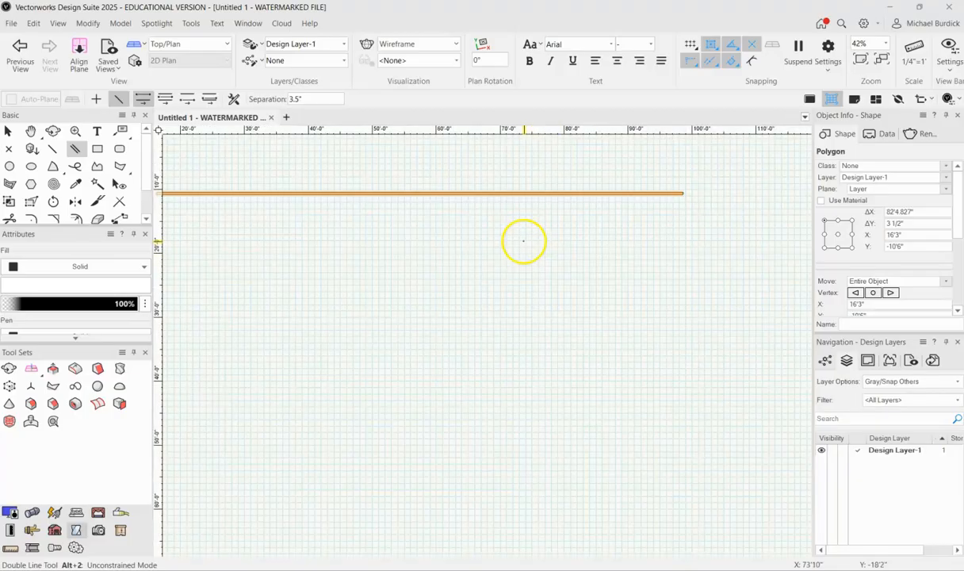
# Distribute 50 duplicates of the 3.5" strip straight down over about 30' with Move by Points, measured from its end corner
pyautogui.scroll(-2, 82, 174)
pyautogui.click(113, 181)
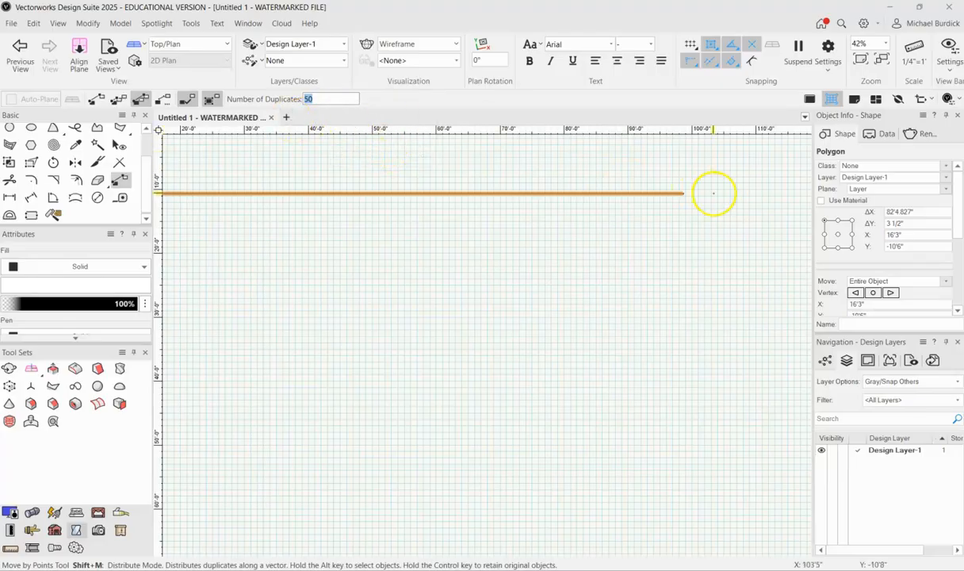
pyautogui.scroll(4, 698, 194)
pyautogui.click(663, 186)
pyautogui.scroll(-6, 663, 206)
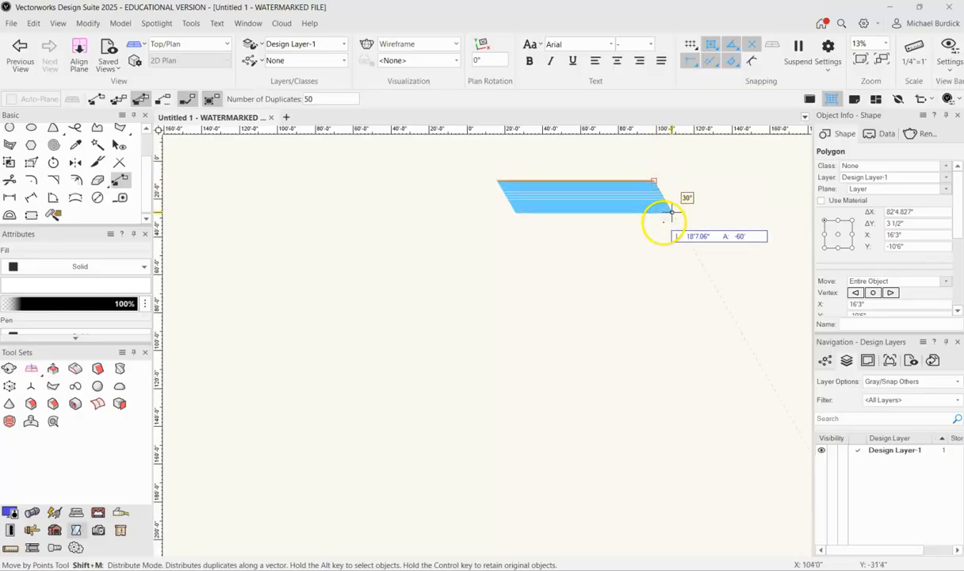
pyautogui.scroll(7, 670, 212)
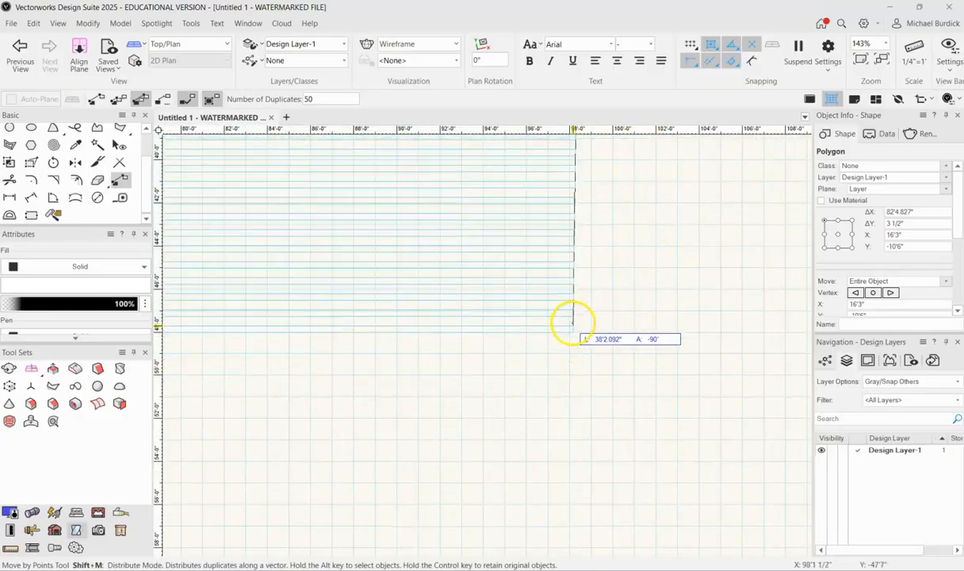
pyautogui.click(582, 169)
pyautogui.scroll(-4, 589, 246)
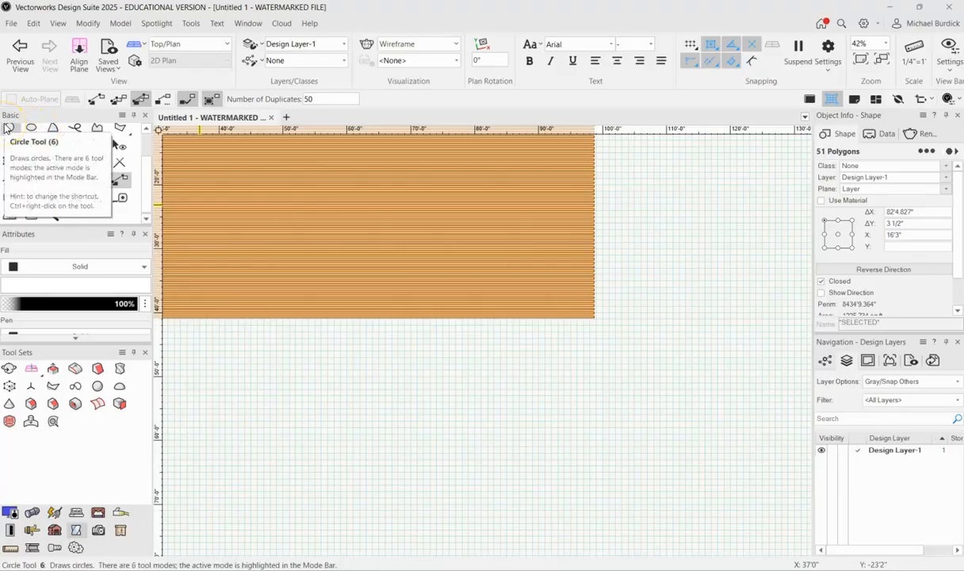
# Extrude all the duplicated strips together by 1"
pyautogui.click(7, 129)
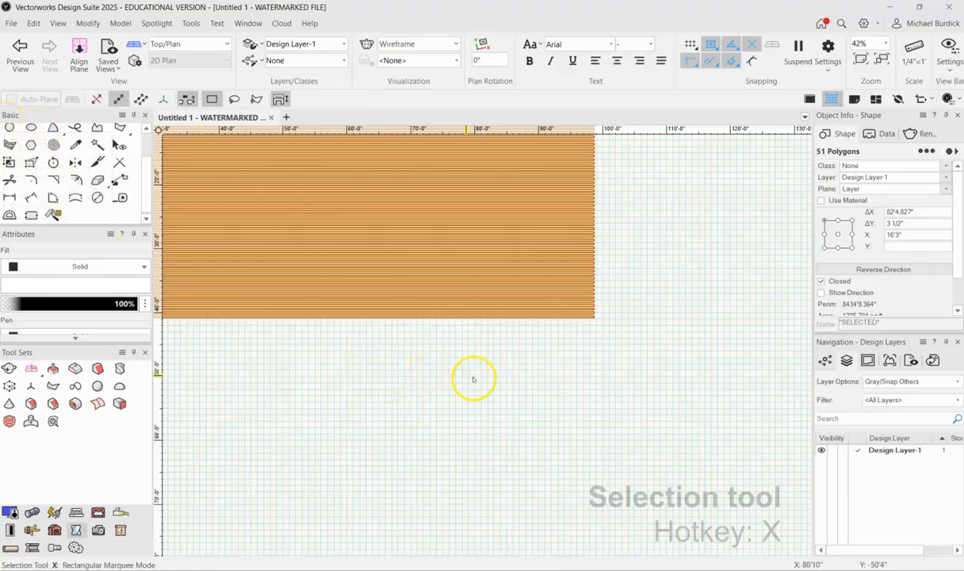
pyautogui.moveTo(538, 389)
pyautogui.keyDown('shift'); pyautogui.mouseDown(button='middle')
pyautogui.moveTo(555, 305)
pyautogui.moveTo(611, 230)
pyautogui.mouseUp(button='middle'); pyautogui.keyUp('shift')
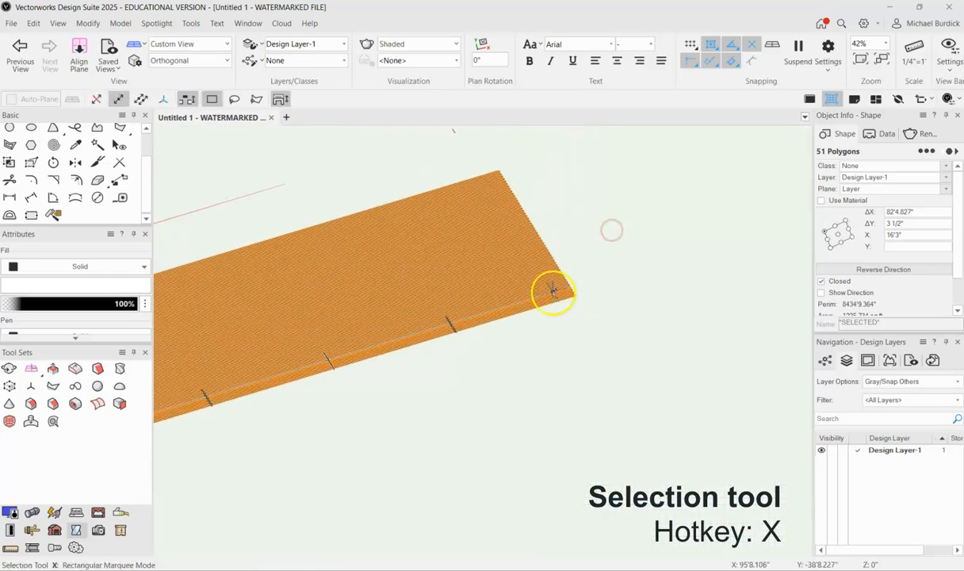
pyautogui.hotkey('ctrl', 'e')
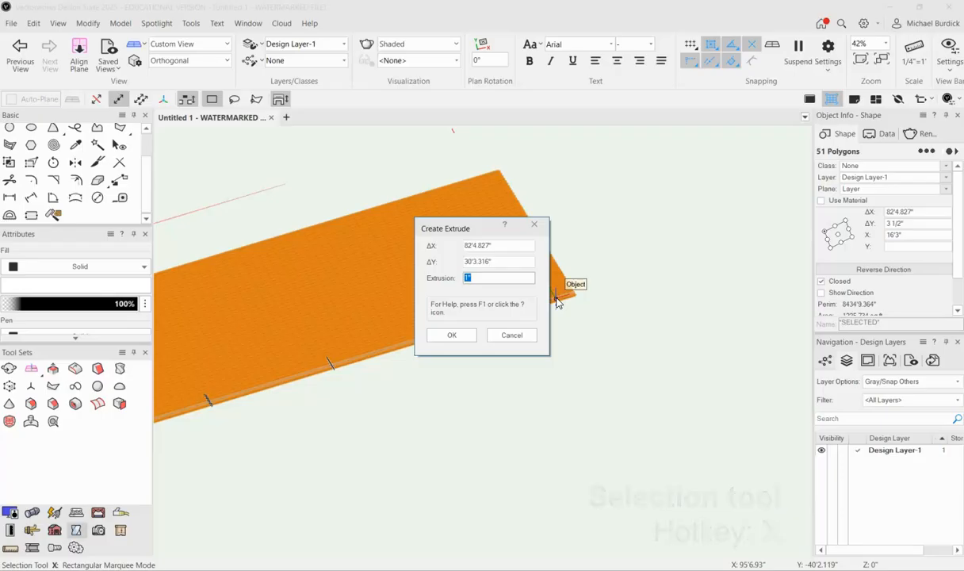
pyautogui.press('Return')
# Examine the ends of the extruded strips and the gaps between them up close in 3D
pyautogui.keyDown('ctrl'); pyautogui.moveTo(558, 346); pyautogui.dragTo(519, 278, button='middle'); pyautogui.keyUp('ctrl')
pyautogui.scroll(2, 568, 329)
pyautogui.scroll(5, 581, 348)
pyautogui.click(620, 280)
pyautogui.keyDown('ctrl'); pyautogui.moveTo(671, 282); pyautogui.dragTo(387, 280, button='middle'); pyautogui.keyUp('ctrl')
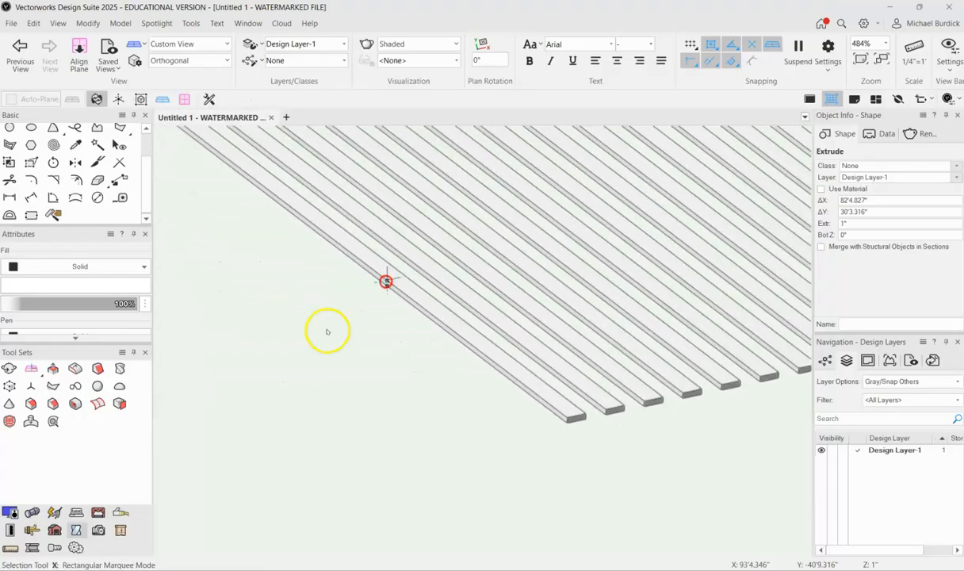
pyautogui.click(408, 300)
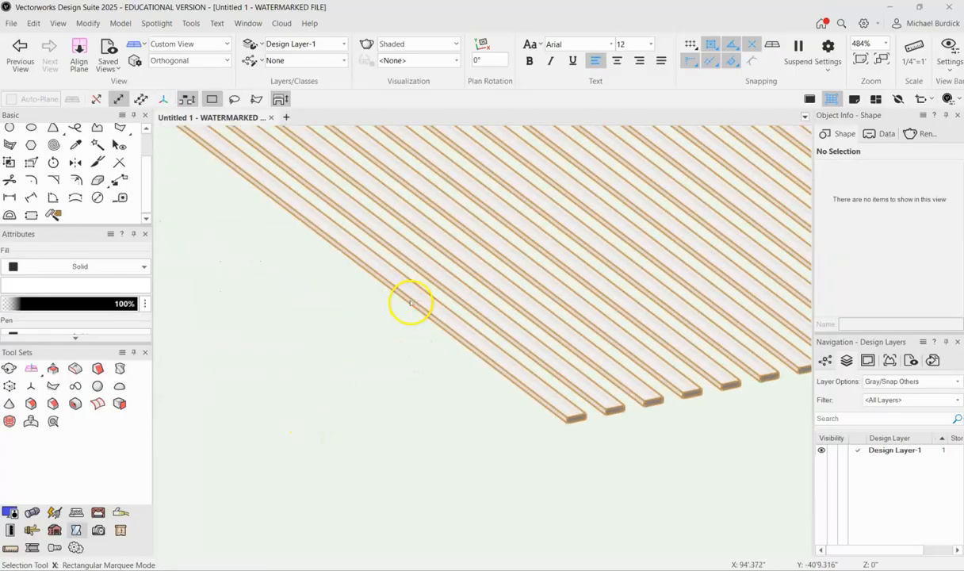
pyautogui.scroll(-2, 218, 394)
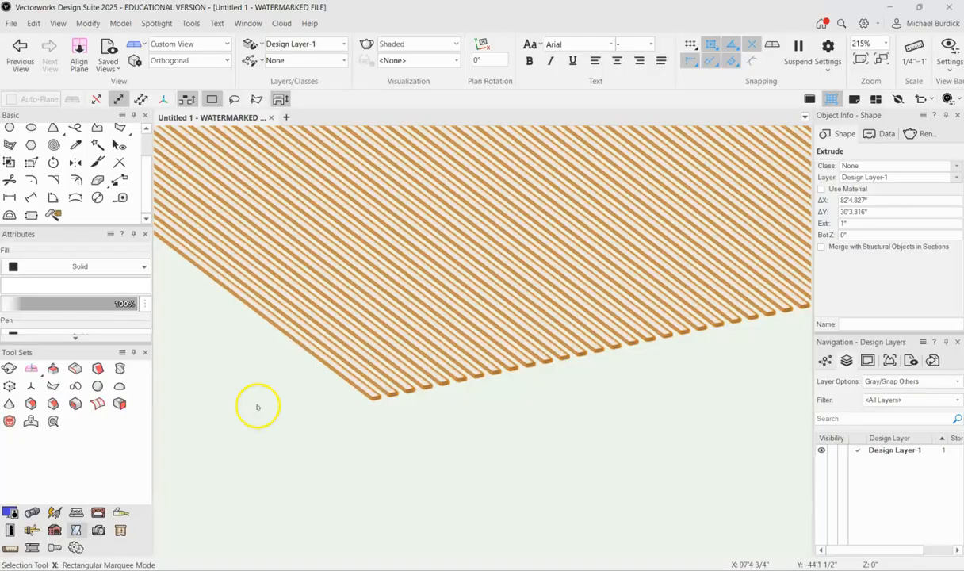
pyautogui.scroll(-1, 257, 406)
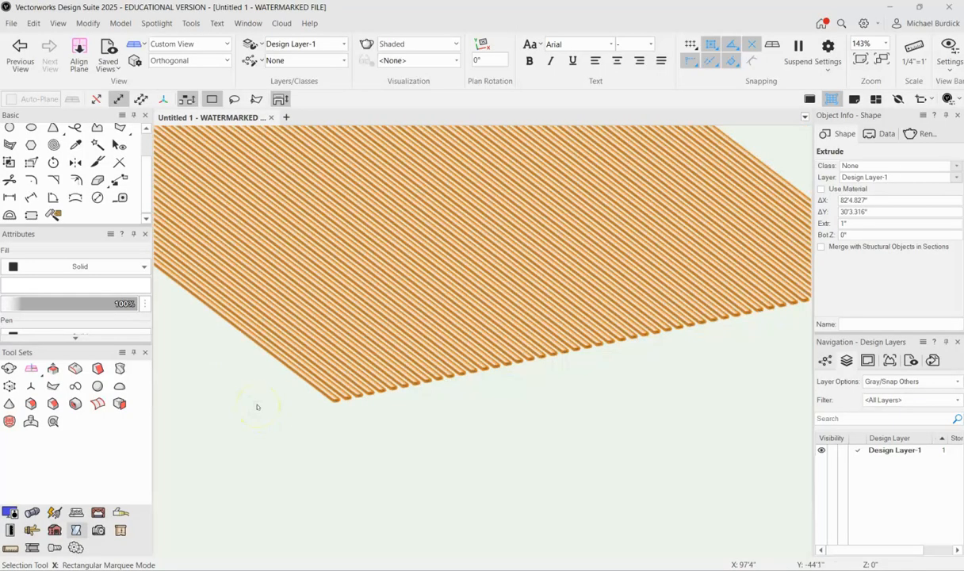
# Draw a circle of about 13'9.5" radius near the middle of the strip field in the Top/Plan view
pyautogui.press('0')
pyautogui.scroll(-4, 524, 268)
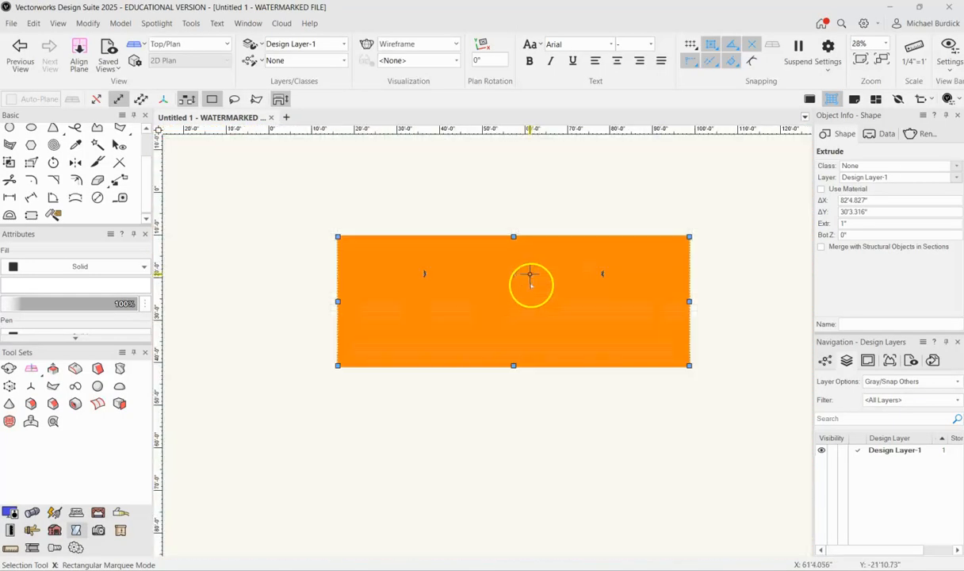
pyautogui.click(9, 127)
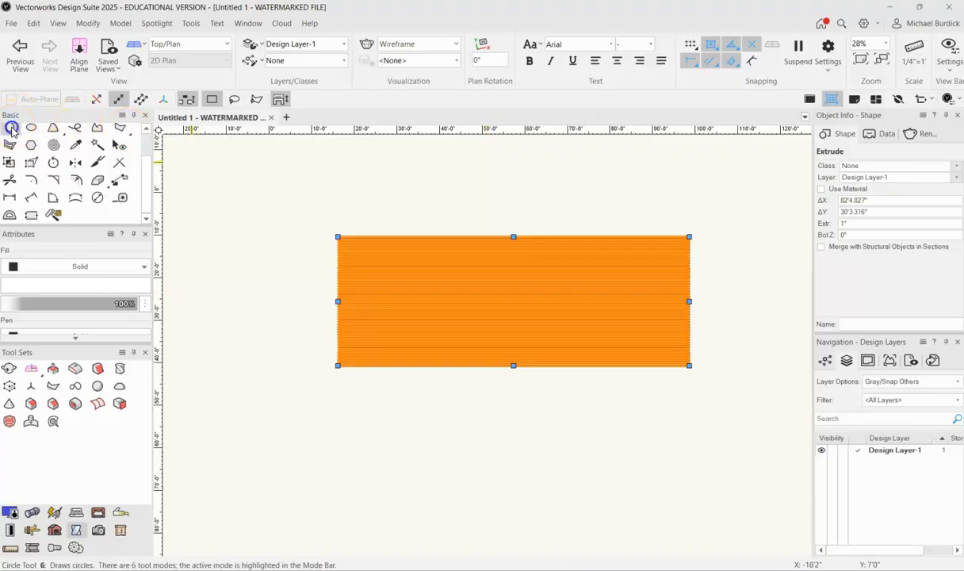
pyautogui.scroll(1, 515, 290)
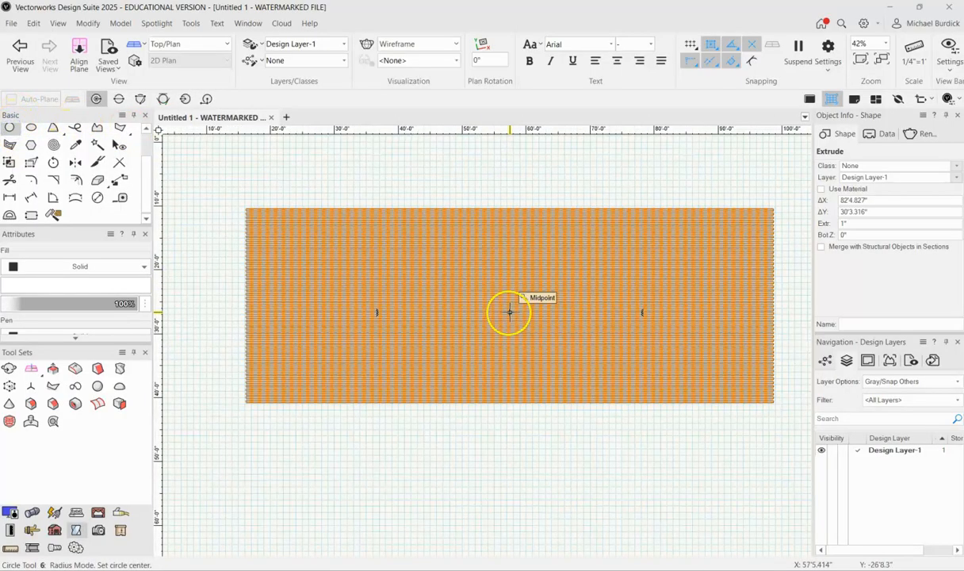
pyautogui.click(508, 313)
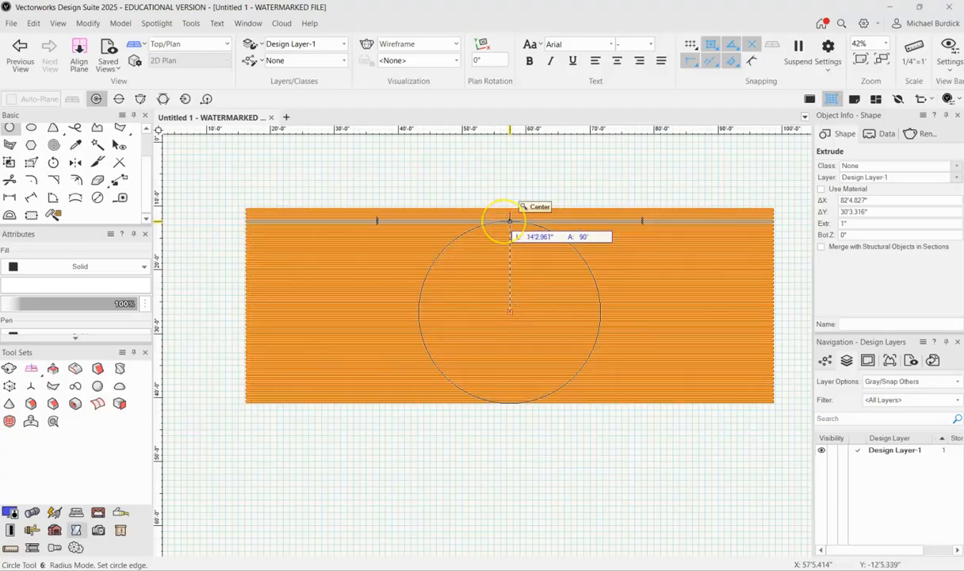
pyautogui.click(510, 225)
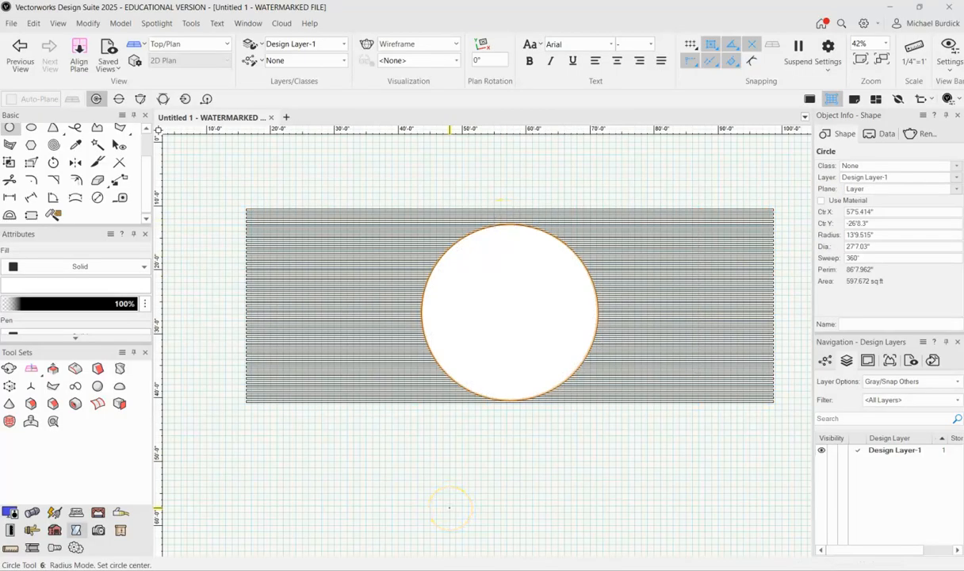
# Extrude the circle by 6"
pyautogui.hotkey('ctrl', 'e')
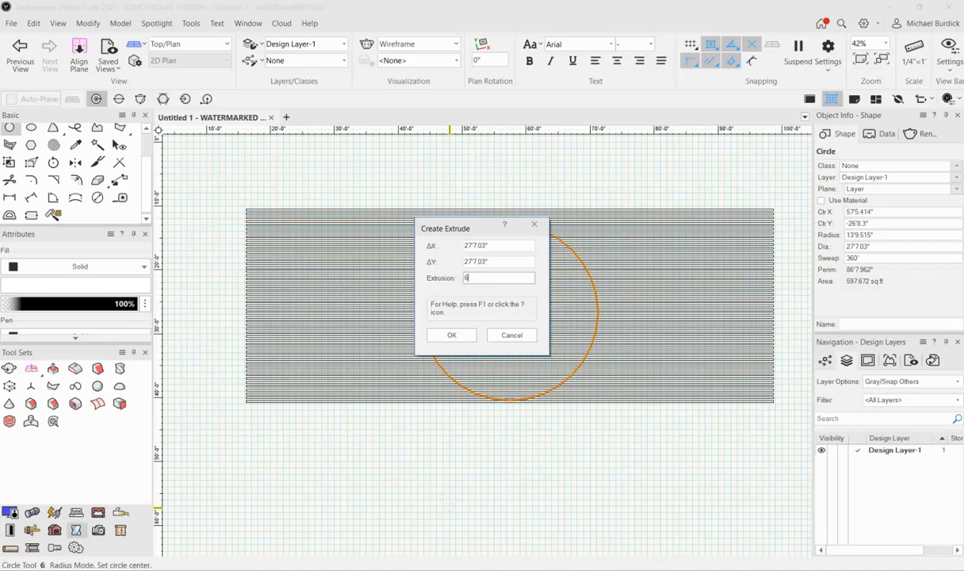
pyautogui.write('6"')
pyautogui.press('Return')
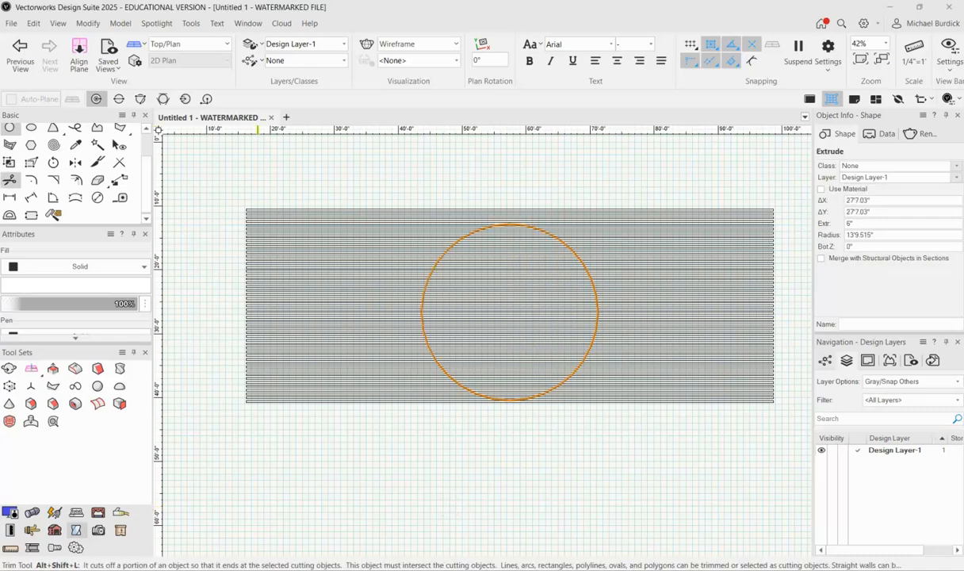
# Nudge the extruded disc down about 2.1" in the Front view so it passes through the full thickness of the strips
pyautogui.scroll(2, 9, 128)
pyautogui.click(10, 130)
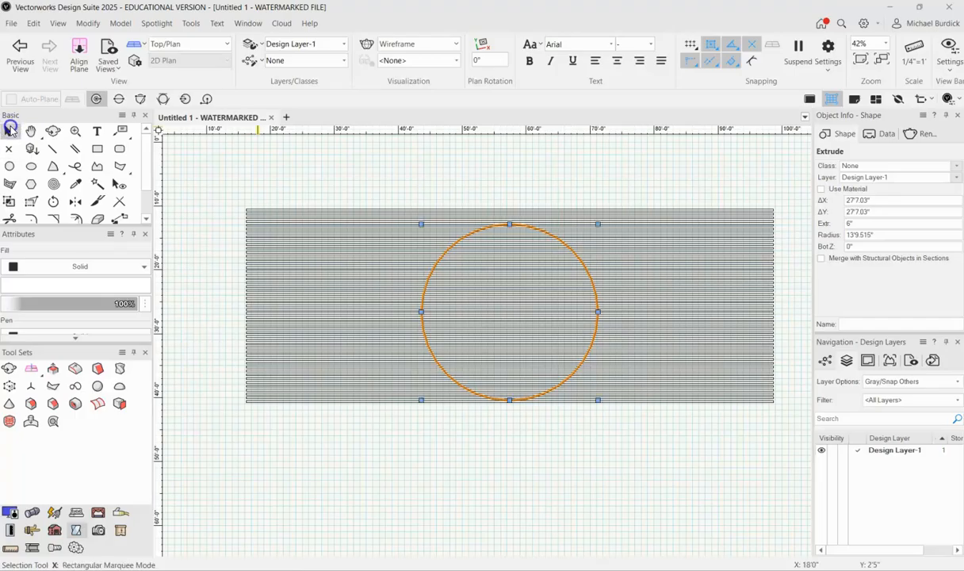
pyautogui.hotkey('shift', 'c')
pyautogui.moveTo(462, 428); pyautogui.dragTo(501, 262)
pyautogui.keyDown('ctrl'); pyautogui.moveTo(501, 262); pyautogui.dragTo(502, 166, button='middle'); pyautogui.keyUp('ctrl')
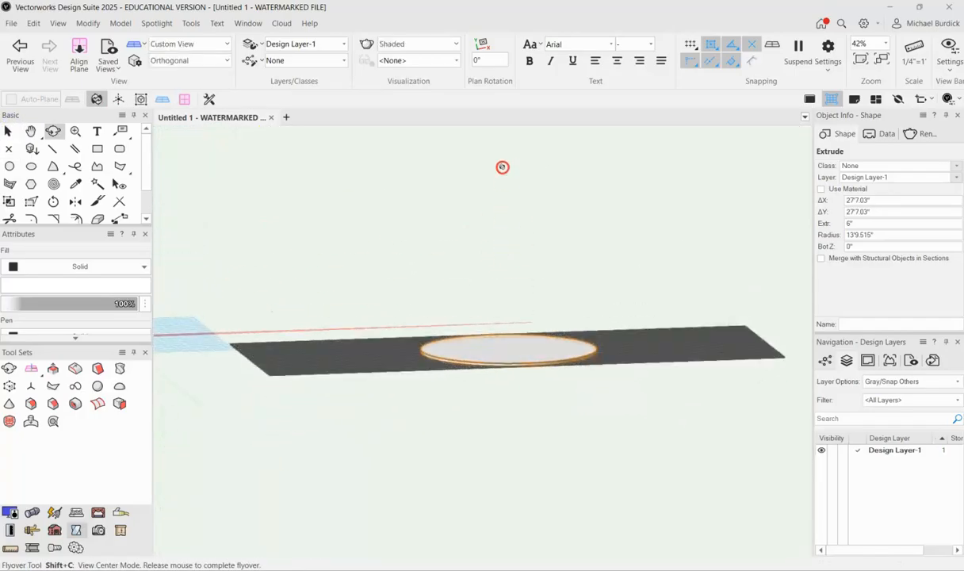
pyautogui.scroll(4, 515, 373)
pyautogui.keyDown('ctrl'); pyautogui.moveTo(517, 389); pyautogui.dragTo(517, 390, button='middle'); pyautogui.keyUp('ctrl')
pyautogui.moveTo(517, 389); pyautogui.dragTo(457, 327)
pyautogui.keyDown('ctrl'); pyautogui.moveTo(457, 327); pyautogui.dragTo(458, 327, button='middle'); pyautogui.keyUp('ctrl')
pyautogui.press('KP_2')
pyautogui.click(482, 297)
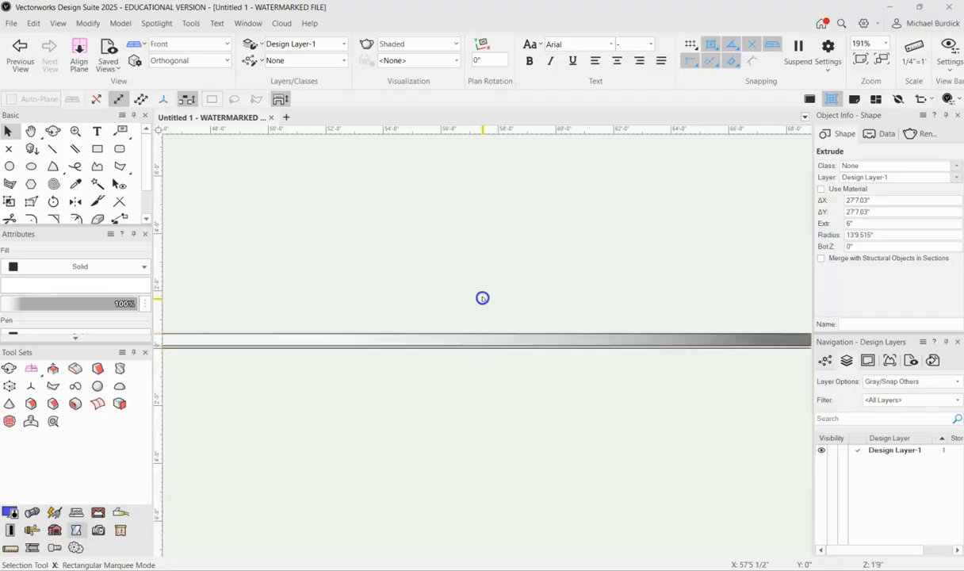
pyautogui.click(469, 334)
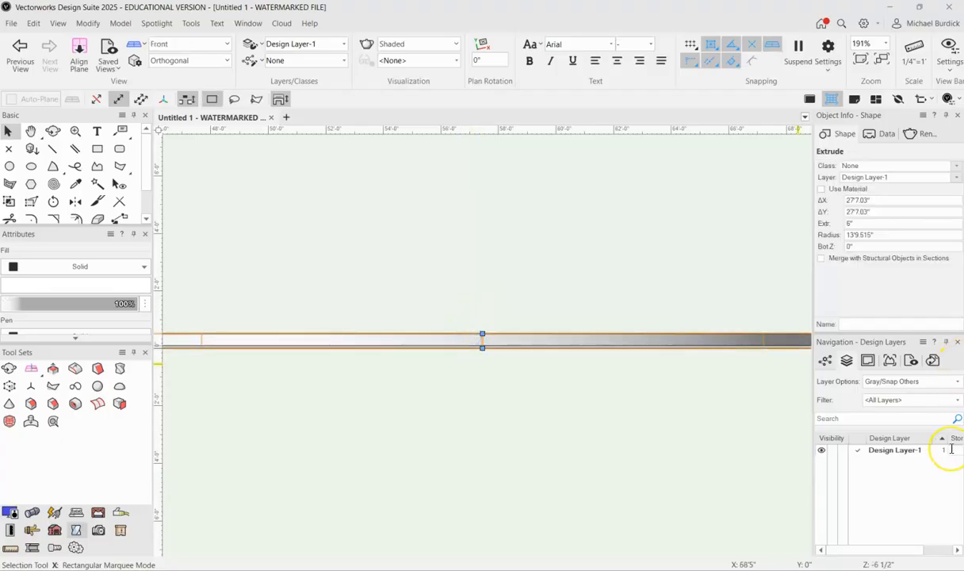
pyautogui.hotkey('shift', 'Down')
pyautogui.hotkey('shift', 'Down')
pyautogui.hotkey('shift', 'Down')
pyautogui.hotkey('shift', 'Down')
pyautogui.hotkey('shift', 'Down')
pyautogui.hotkey('shift', 'Down')
pyautogui.hotkey('shift', 'Down')
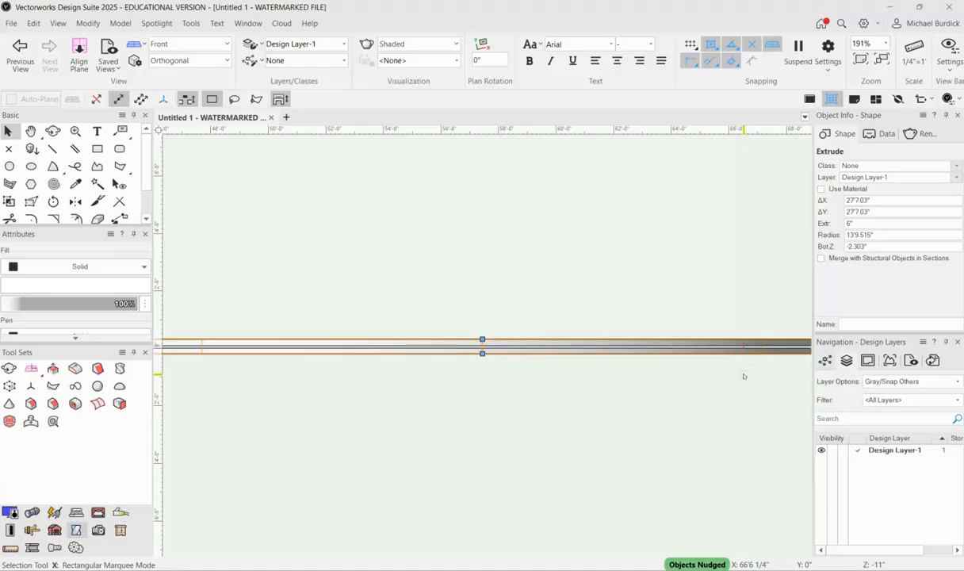
pyautogui.press('Up')
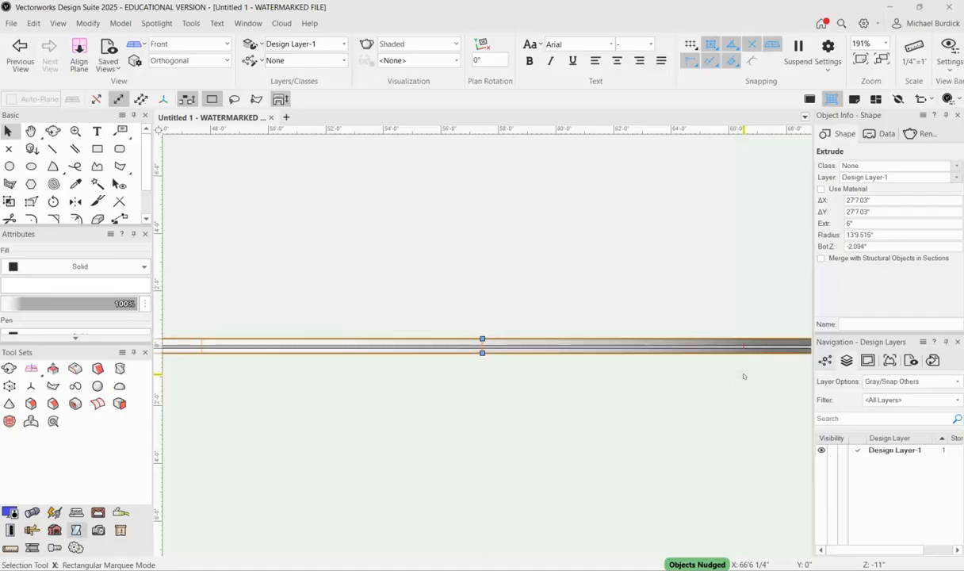
# Select both the disc and the strip extrude, and combine them with Intersect Solids
pyautogui.keyDown('ctrl'); pyautogui.moveTo(517, 276); pyautogui.dragTo(588, 303, button='middle'); pyautogui.keyUp('ctrl')
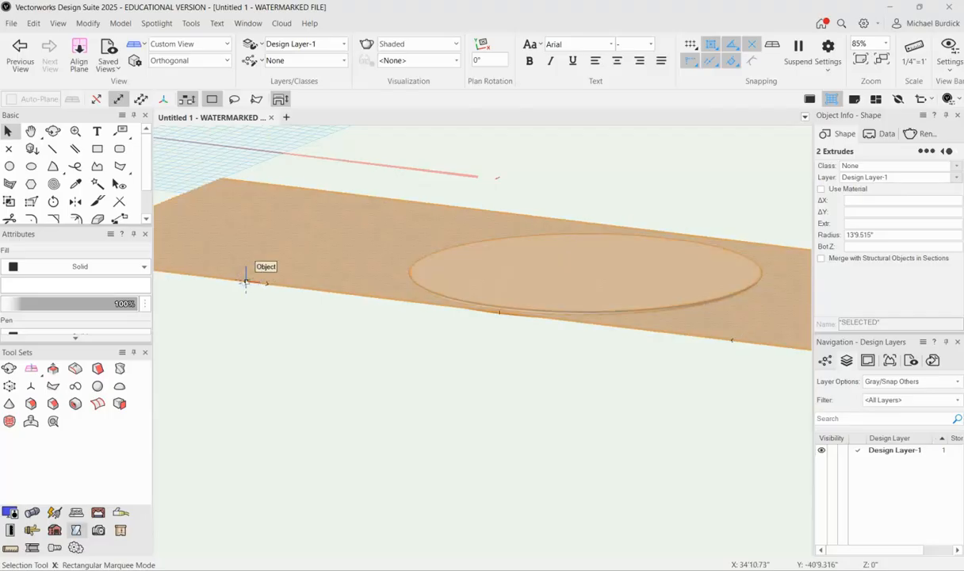
pyautogui.click(122, 23)
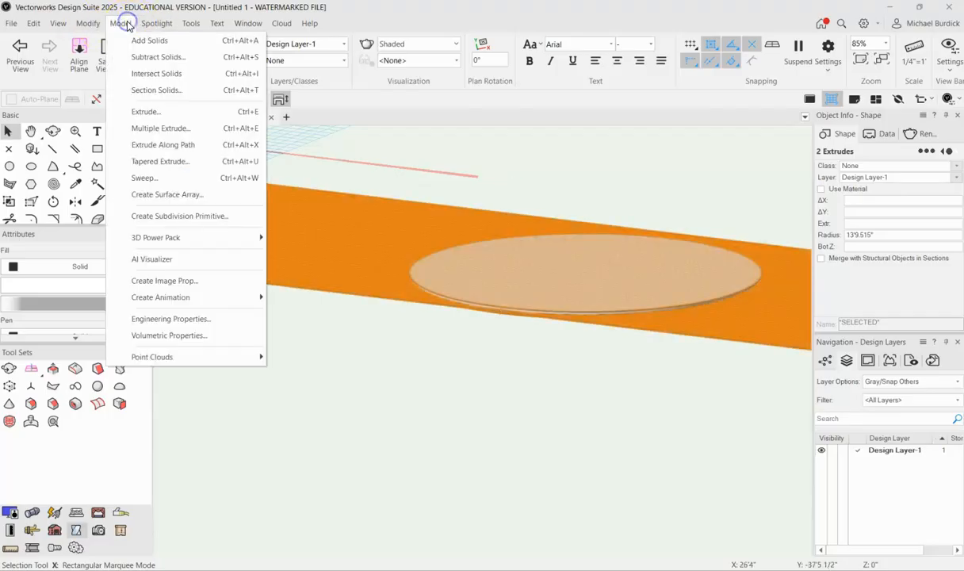
pyautogui.click(158, 74)
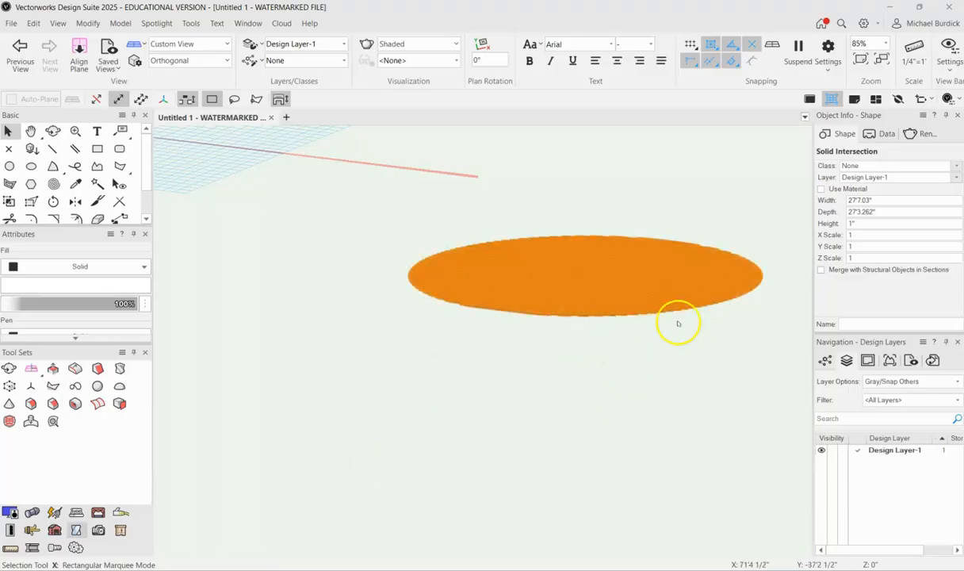
# Examine the circular slatted solid from several angles, including the cut ends of its slats
pyautogui.keyDown('ctrl'); pyautogui.moveTo(789, 213); pyautogui.dragTo(763, 330, button='middle'); pyautogui.keyUp('ctrl')
pyautogui.click(757, 395)
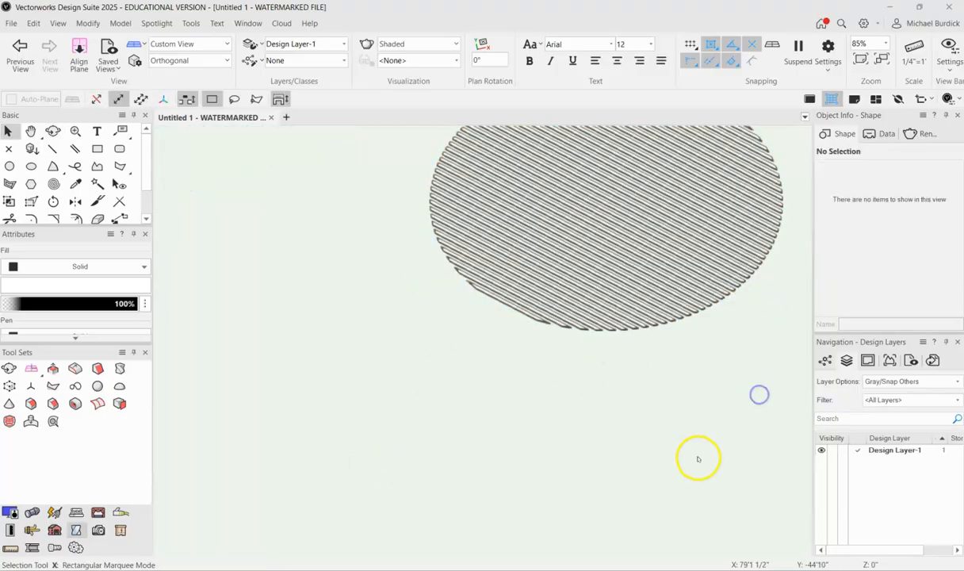
pyautogui.keyDown('ctrl'); pyautogui.moveTo(295, 249); pyautogui.dragTo(417, 368, button='middle'); pyautogui.keyUp('ctrl')
pyautogui.scroll(-5, 420, 371)
pyautogui.scroll(7, 451, 317)
pyautogui.scroll(-3, 598, 234)
pyautogui.click(674, 228)
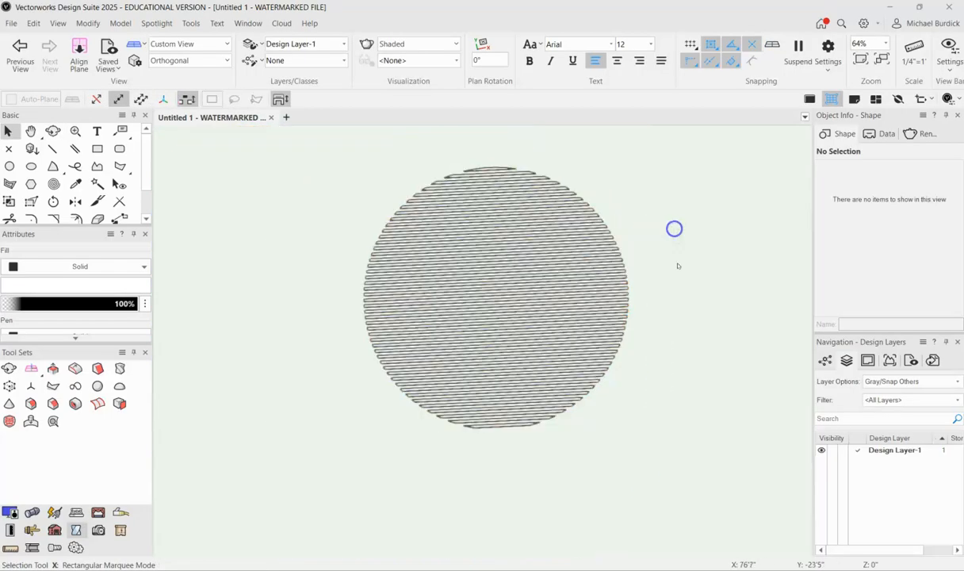
pyautogui.keyDown('ctrl'); pyautogui.moveTo(591, 411); pyautogui.dragTo(577, 374, button='middle'); pyautogui.keyUp('ctrl')
pyautogui.scroll(2, 576, 374)
pyautogui.keyDown('ctrl'); pyautogui.moveTo(715, 386); pyautogui.dragTo(698, 477, button='middle'); pyautogui.keyUp('ctrl')
pyautogui.moveTo(732, 263)
pyautogui.keyDown('ctrl'); pyautogui.mouseDown(button='middle')
pyautogui.moveTo(738, 243)
pyautogui.moveTo(742, 320)
pyautogui.moveTo(725, 414)
pyautogui.moveTo(741, 148)
pyautogui.mouseUp(button='middle'); pyautogui.keyUp('ctrl')
pyautogui.keyDown('ctrl'); pyautogui.moveTo(676, 307); pyautogui.dragTo(600, 178, button='middle'); pyautogui.keyUp('ctrl')
pyautogui.scroll(5, 611, 380)
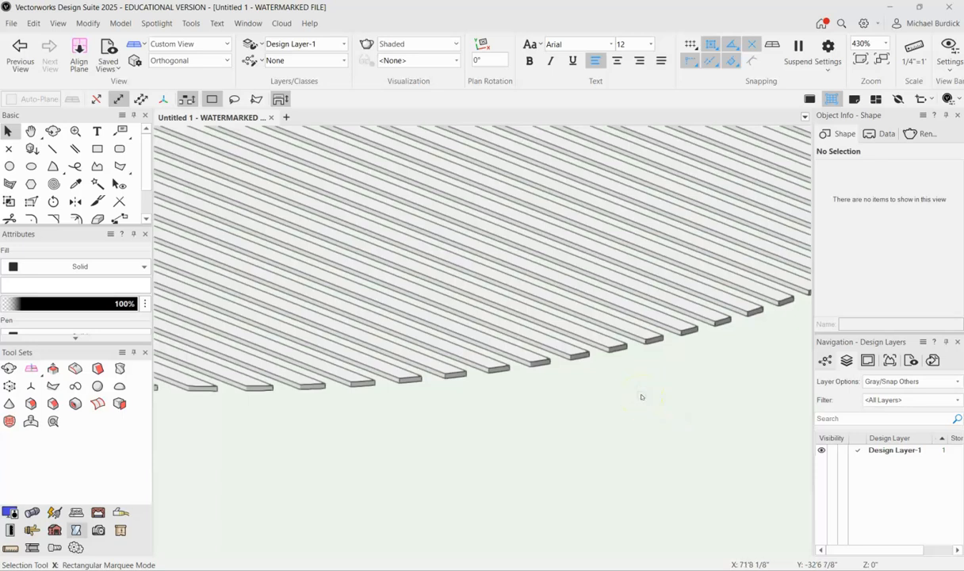
# Draw an 8' by 8' rectangle on the layer plane in an empty area beside the slatted disc
pyautogui.press('F5')
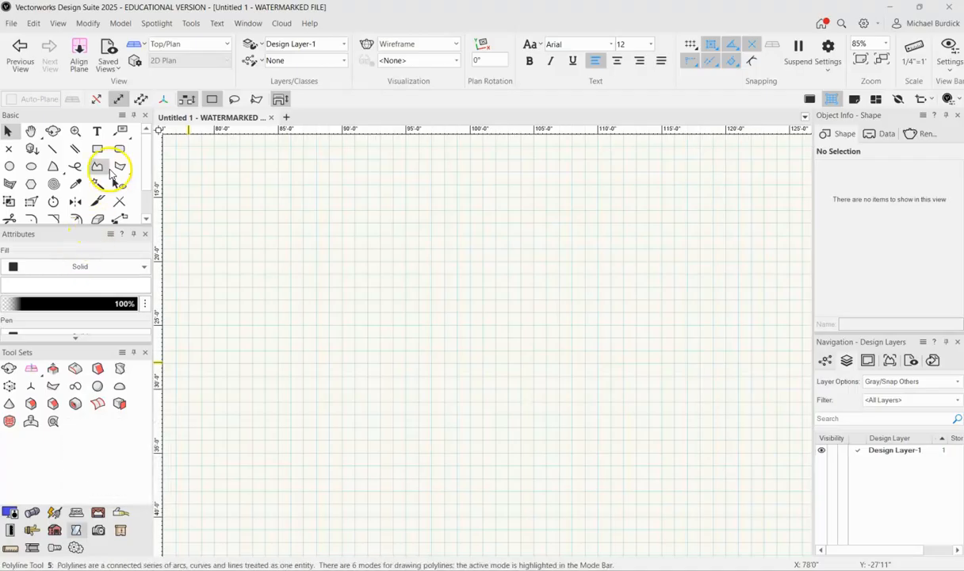
pyautogui.scroll(-2, 101, 183)
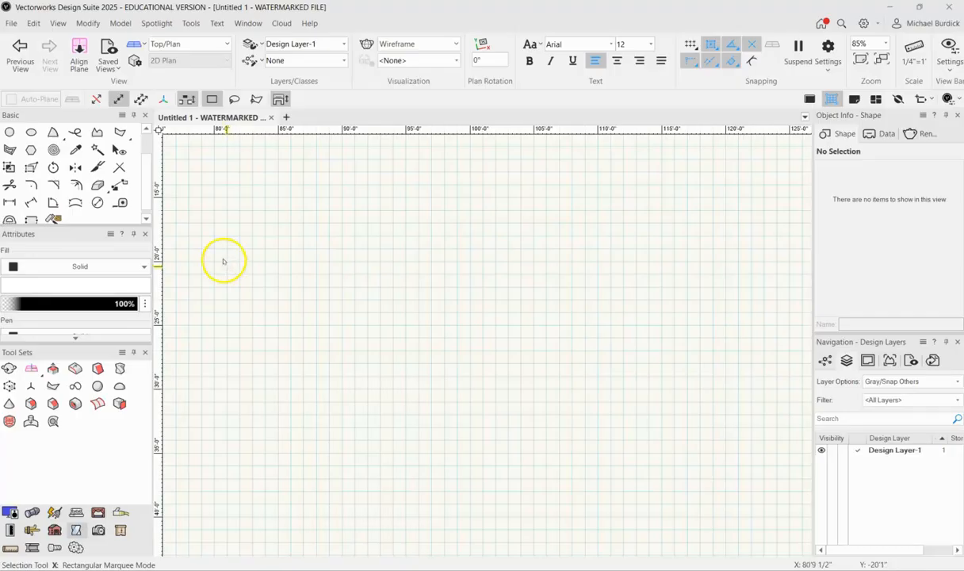
pyautogui.scroll(2, 120, 170)
pyautogui.click(96, 149)
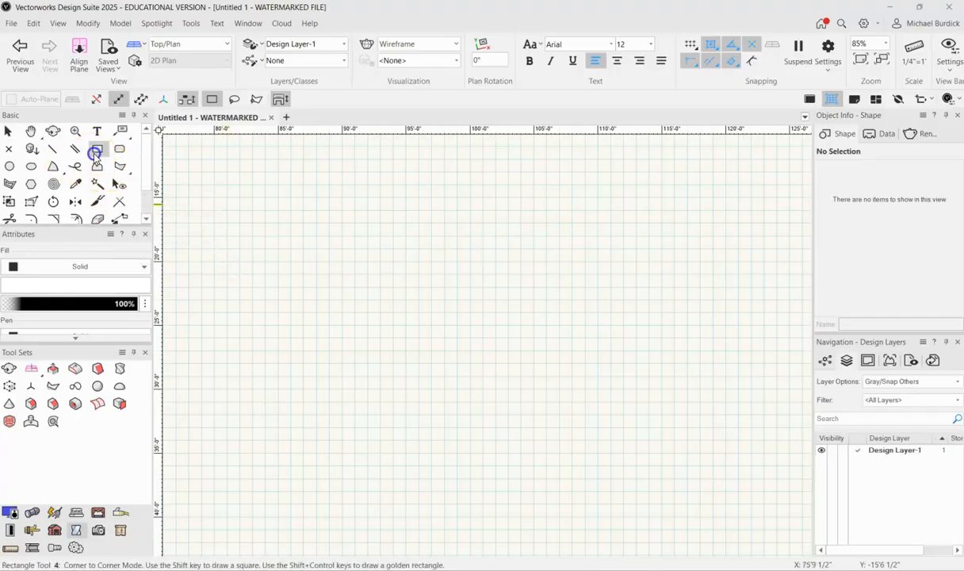
pyautogui.keyDown('shift'); pyautogui.moveTo(372, 416); pyautogui.dragTo(418, 286, button='middle'); pyautogui.keyUp('shift')
pyautogui.moveTo(380, 400); pyautogui.dragTo(480, 323)
pyautogui.press('Tab')
pyautogui.write('8')
pyautogui.press('Tab')
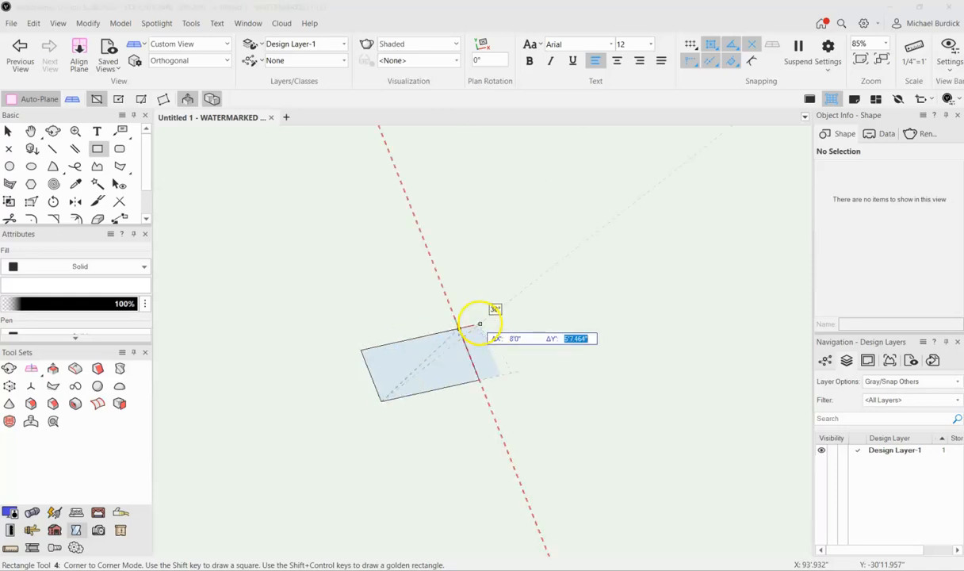
pyautogui.write("8'0")
pyautogui.press('Return')
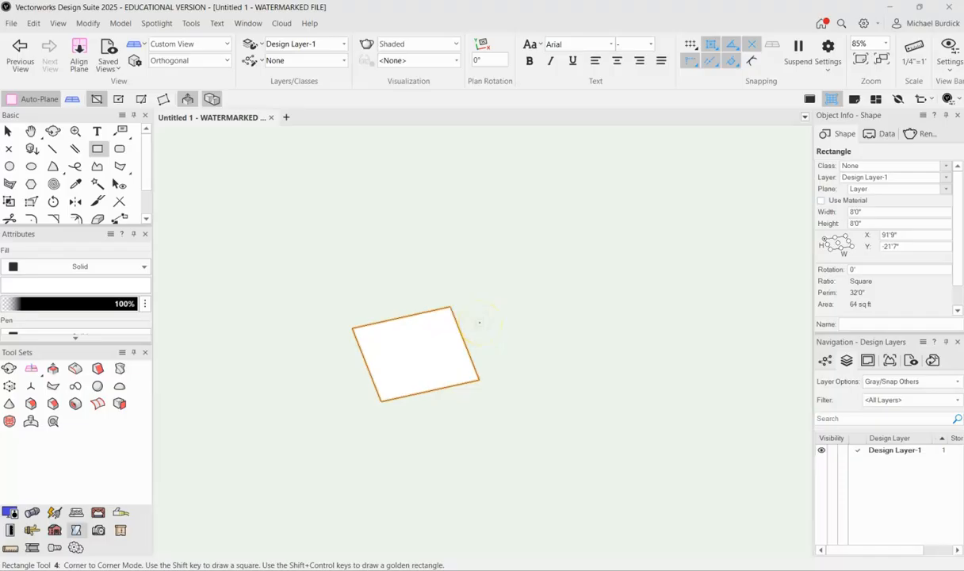
# Extrude the 8' square by 8' to make a cube
pyautogui.hotkey('ctrl', 'e')
pyautogui.write('8')
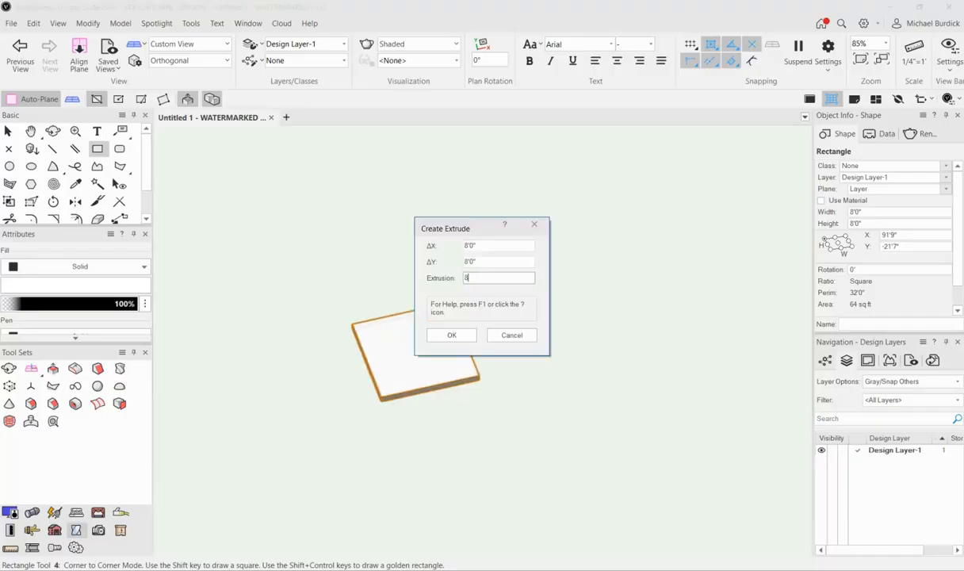
pyautogui.press('Return')
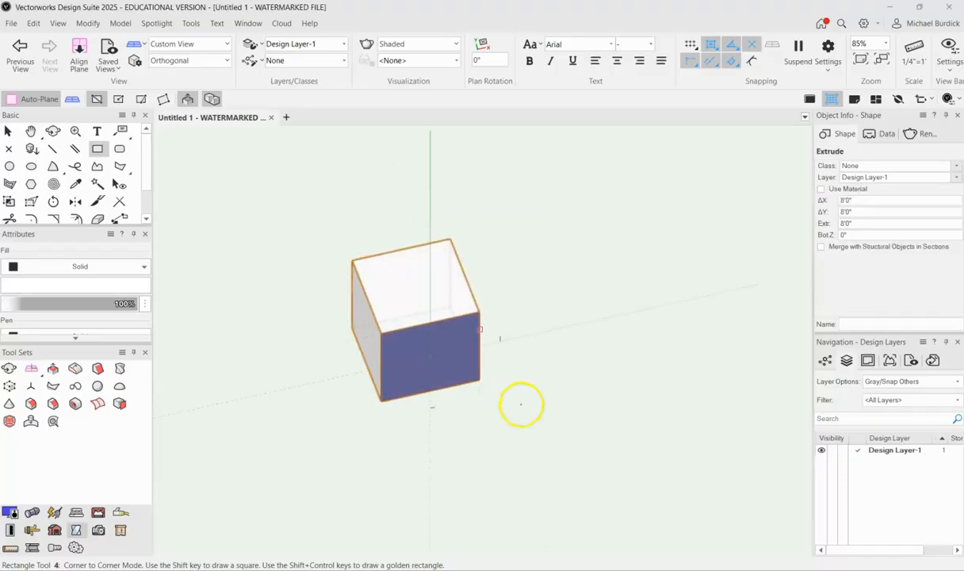
pyautogui.keyDown('shift'); pyautogui.moveTo(531, 405); pyautogui.dragTo(534, 262, button='middle'); pyautogui.keyUp('shift')
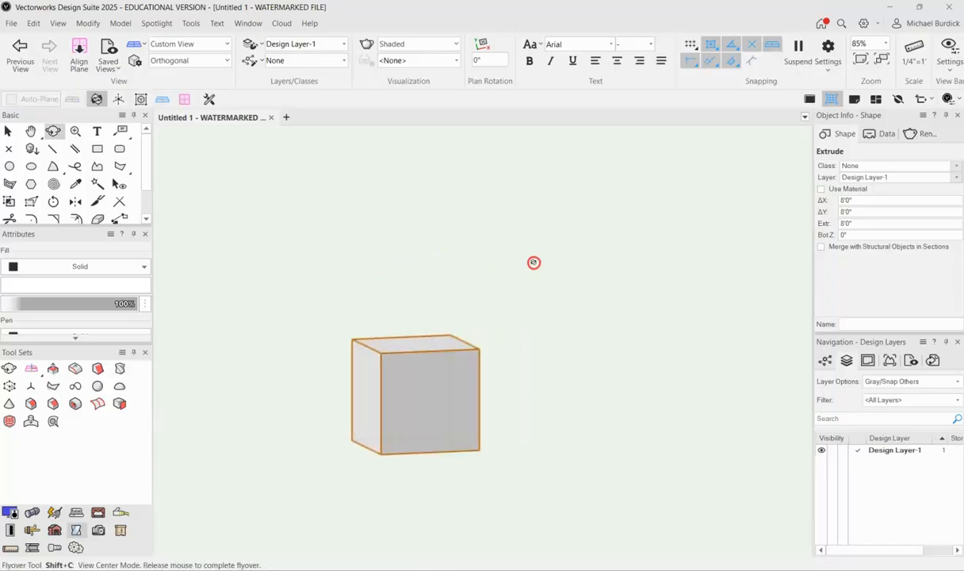
# Chamfer two adjoining top edges of the cube with a 1' setback and undo the chamfer
pyautogui.click(52, 404)
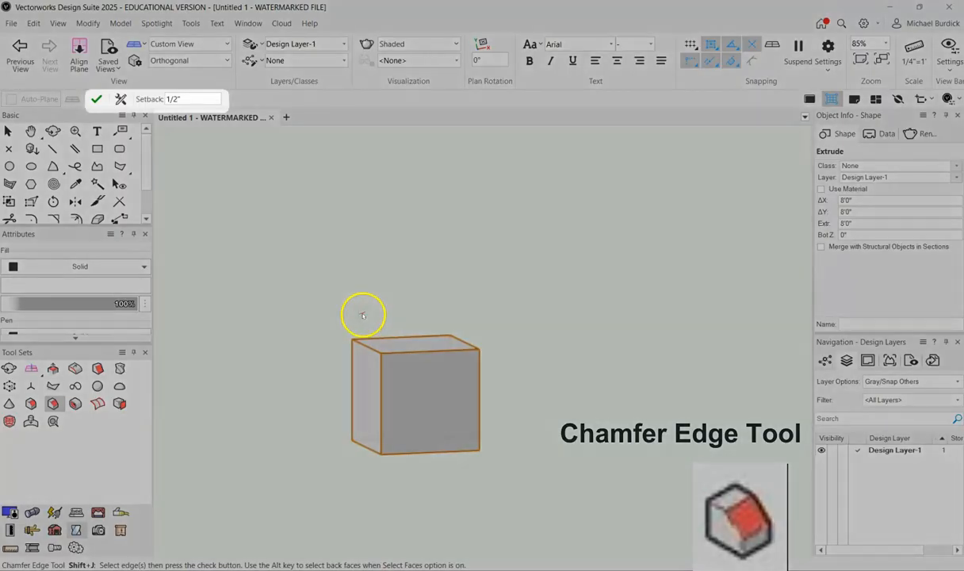
pyautogui.moveTo(193, 99); pyautogui.dragTo(160, 101)
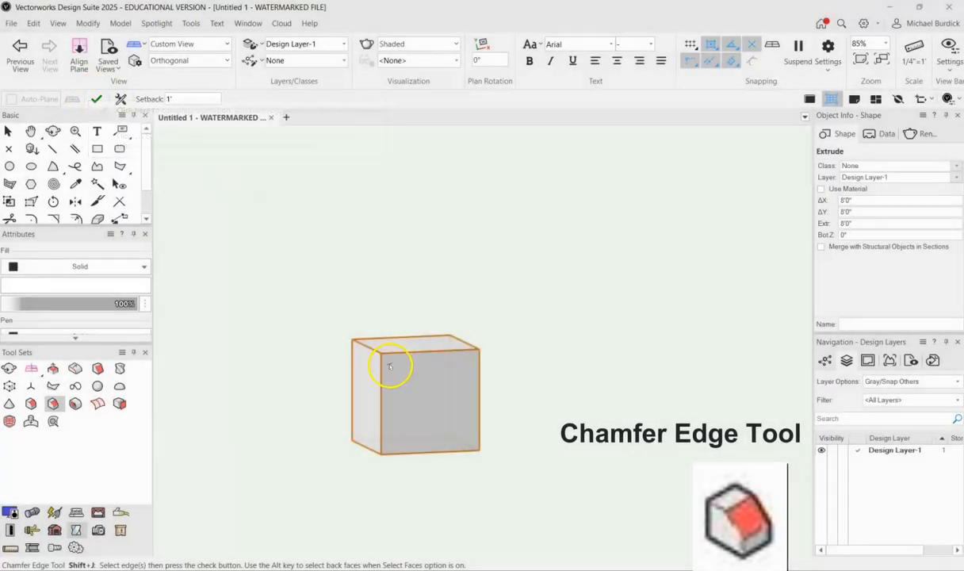
pyautogui.click(372, 340)
pyautogui.scroll(2, 372, 341)
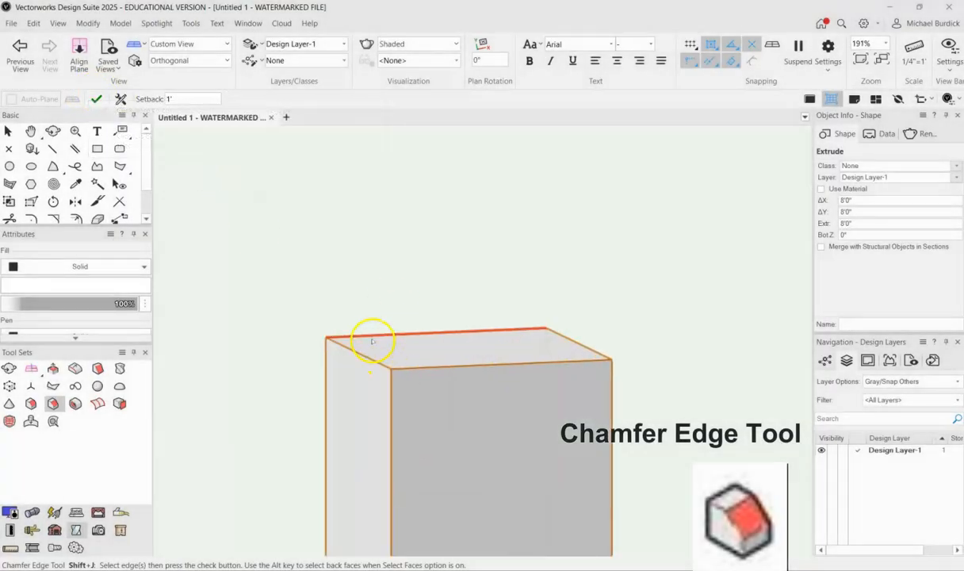
pyautogui.scroll(1, 372, 340)
pyautogui.click(362, 364)
pyautogui.click(444, 384)
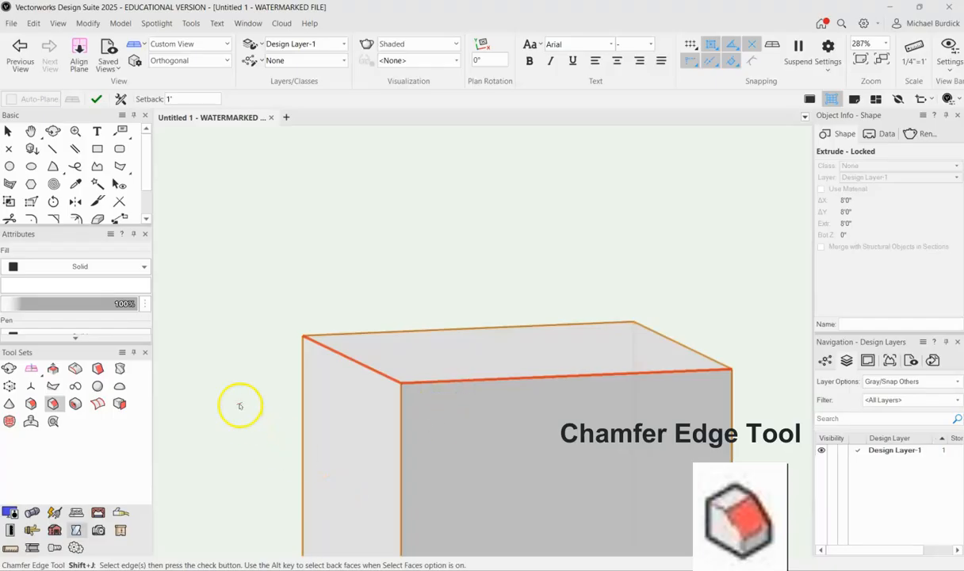
pyautogui.click(95, 100)
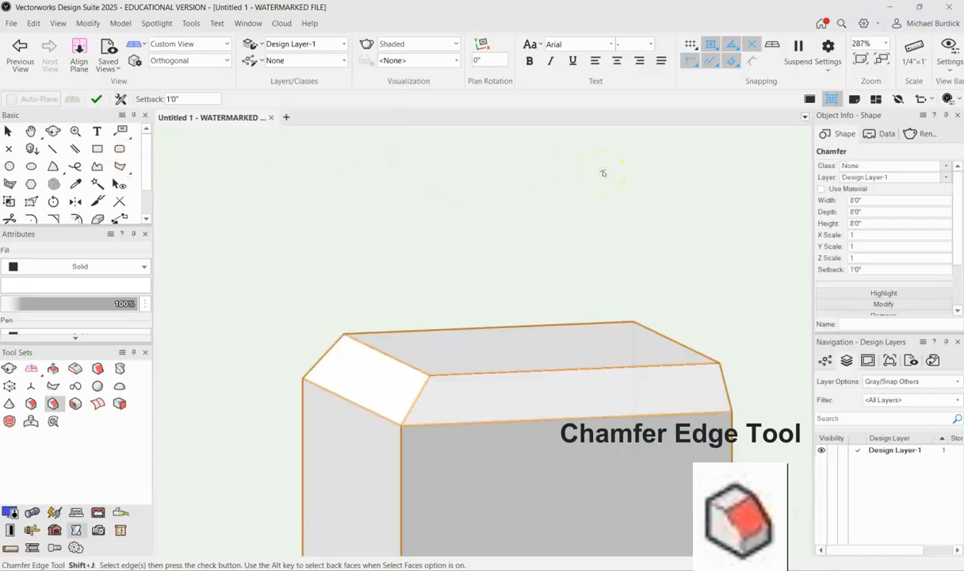
pyautogui.hotkey('ctrl', 'z')
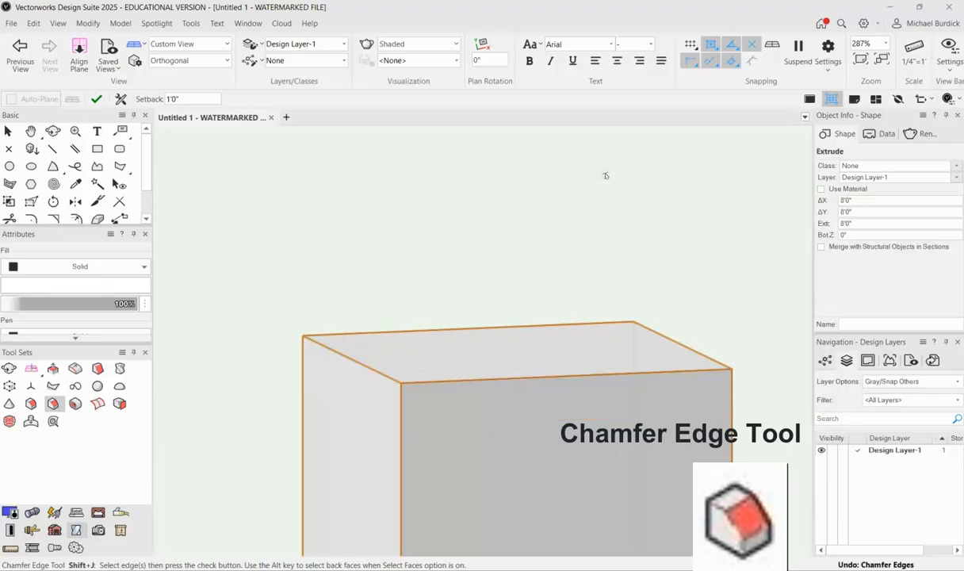
# Chamfer three top edges of the cube with a 2" setback
pyautogui.click(171, 98)
pyautogui.write('2')
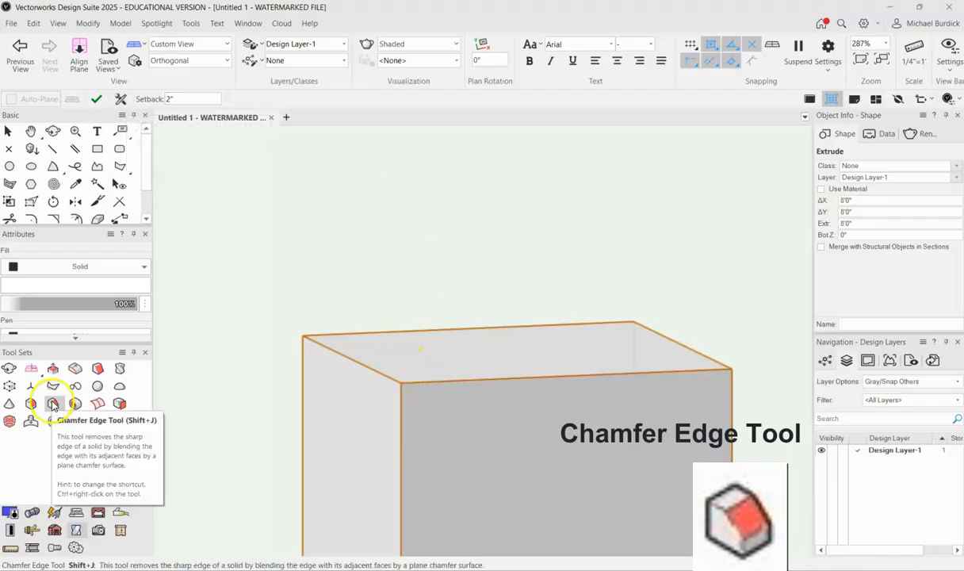
pyautogui.click(378, 371)
pyautogui.click(438, 386)
pyautogui.click(418, 329)
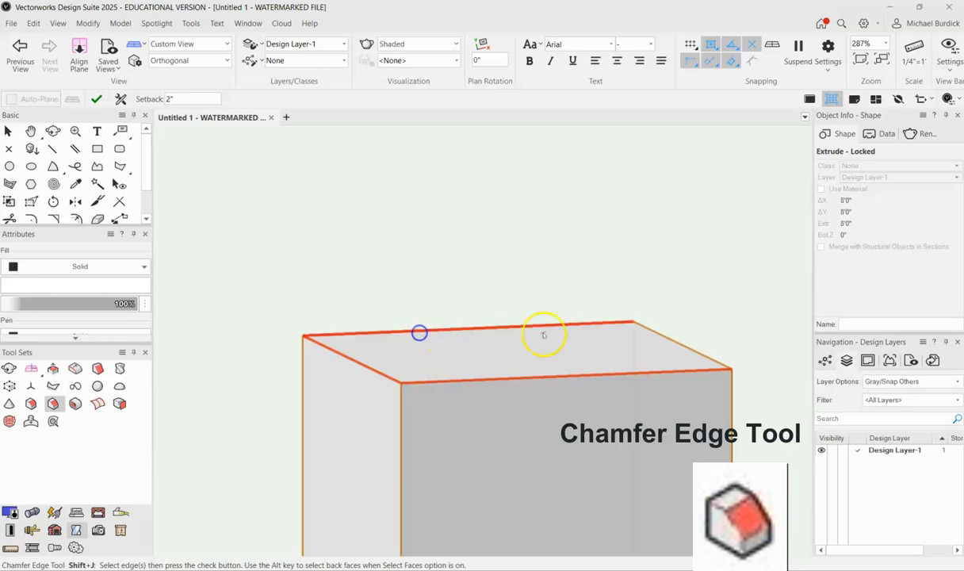
pyautogui.click(96, 99)
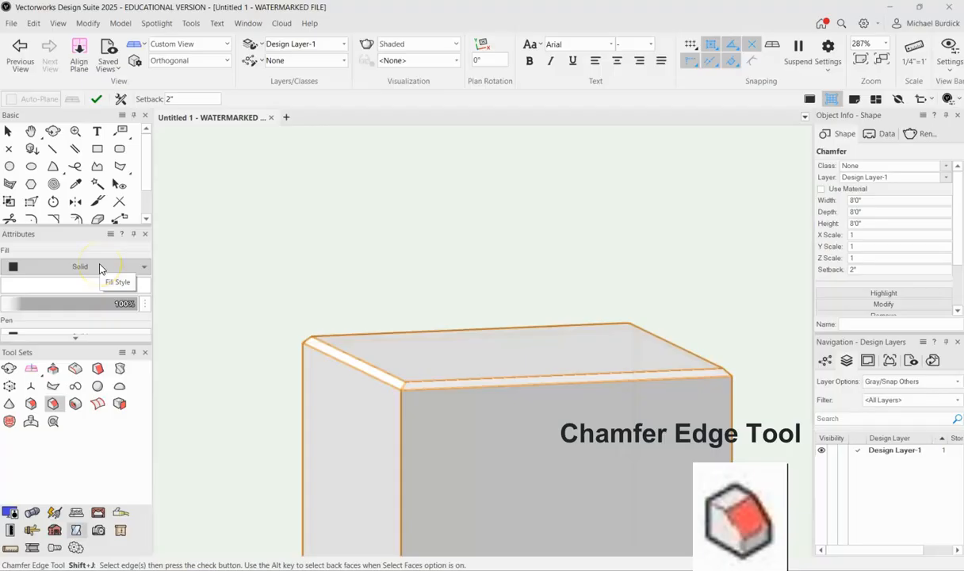
# Inspect the narrow chamfers from another angle and undo the edge chamfering
pyautogui.scroll(-2, 267, 193)
pyautogui.hotkey('shift', 'c')
pyautogui.moveTo(575, 268); pyautogui.dragTo(441, 299)
pyautogui.scroll(2, 463, 305)
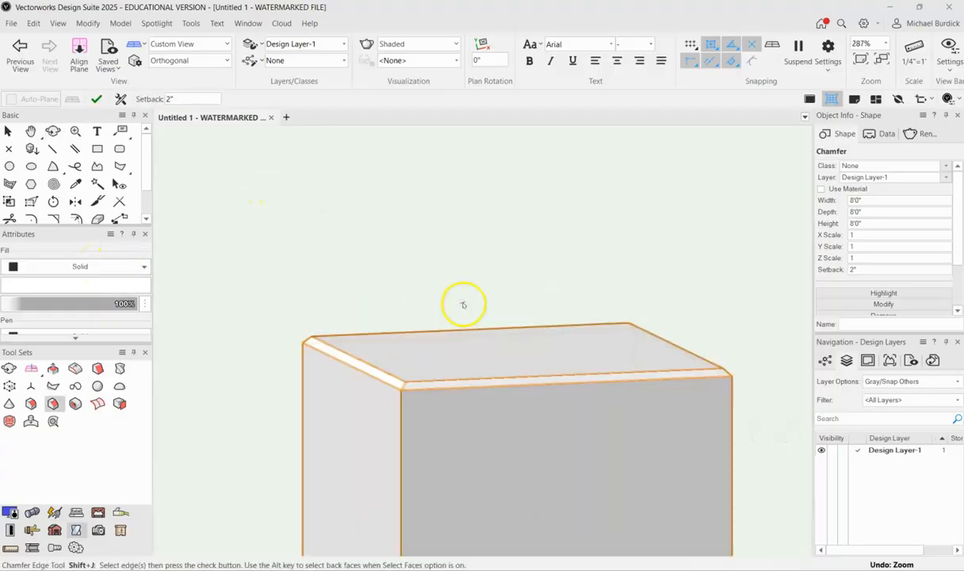
pyautogui.hotkey('ctrl', 'z')
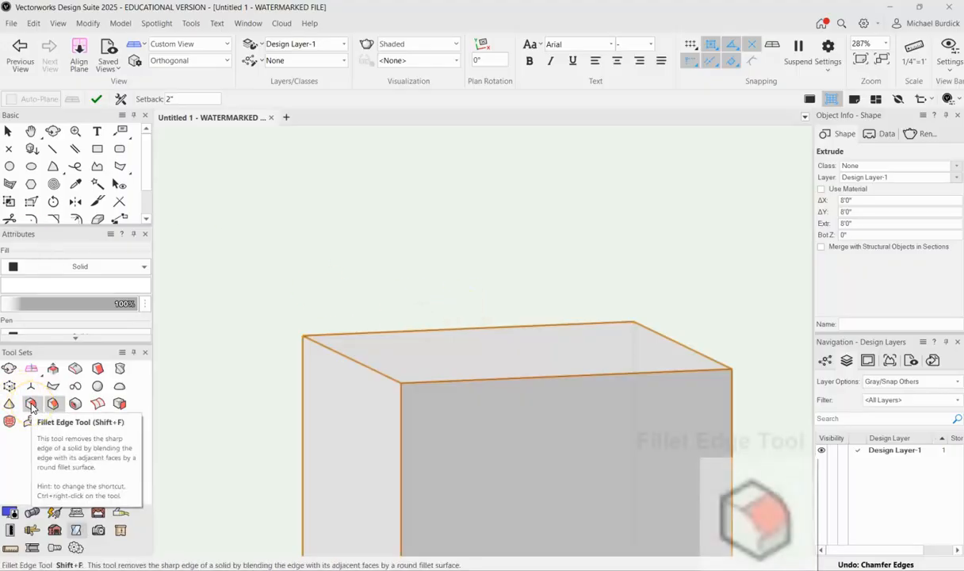
# Fillet the three edges meeting at the cube's front upper corner with a constant radius of 6"
pyautogui.click(31, 405)
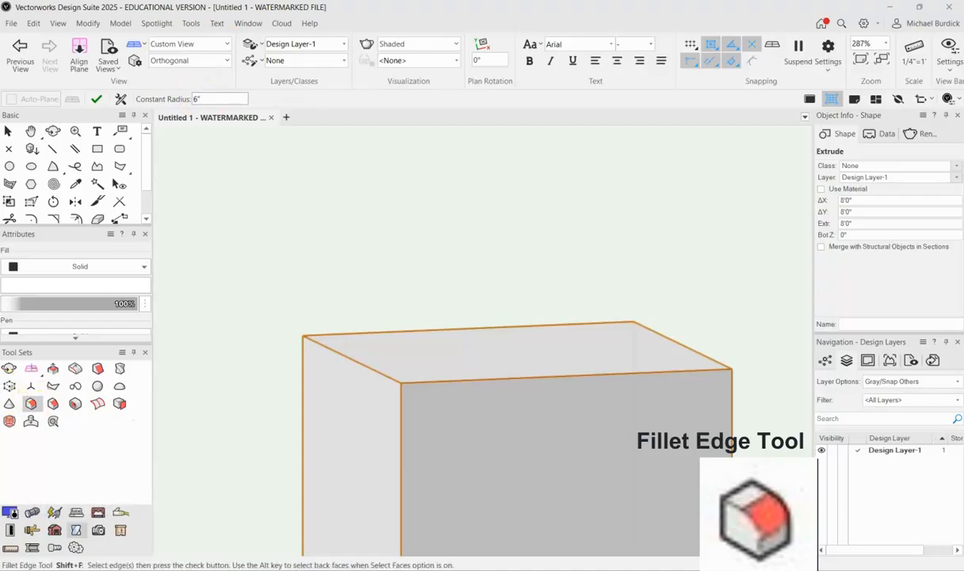
pyautogui.click(399, 442)
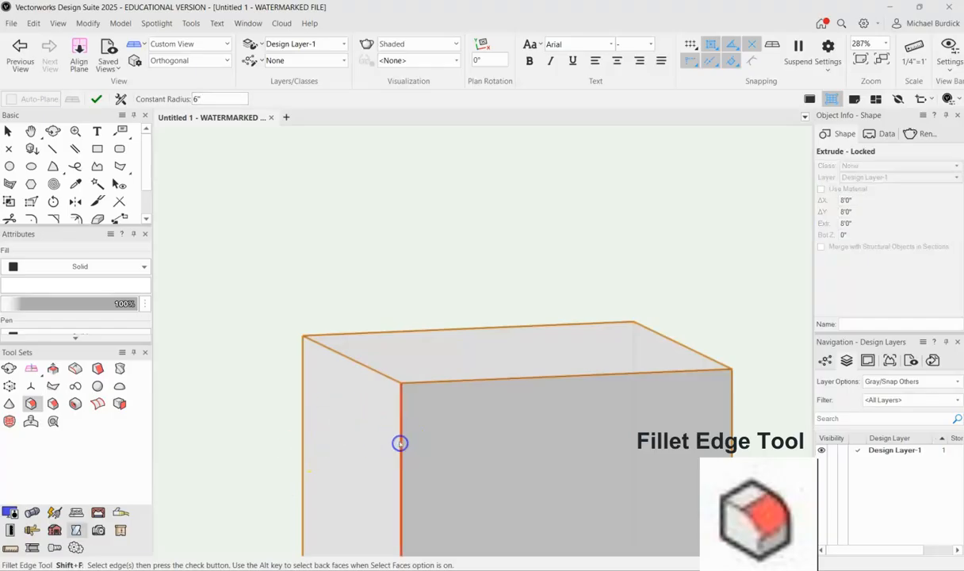
pyautogui.click(376, 370)
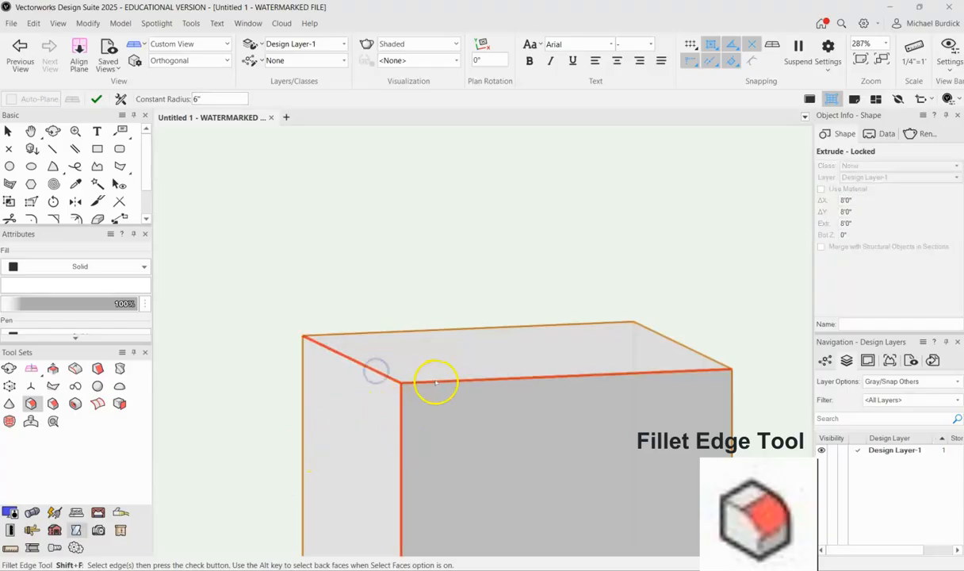
pyautogui.click(435, 382)
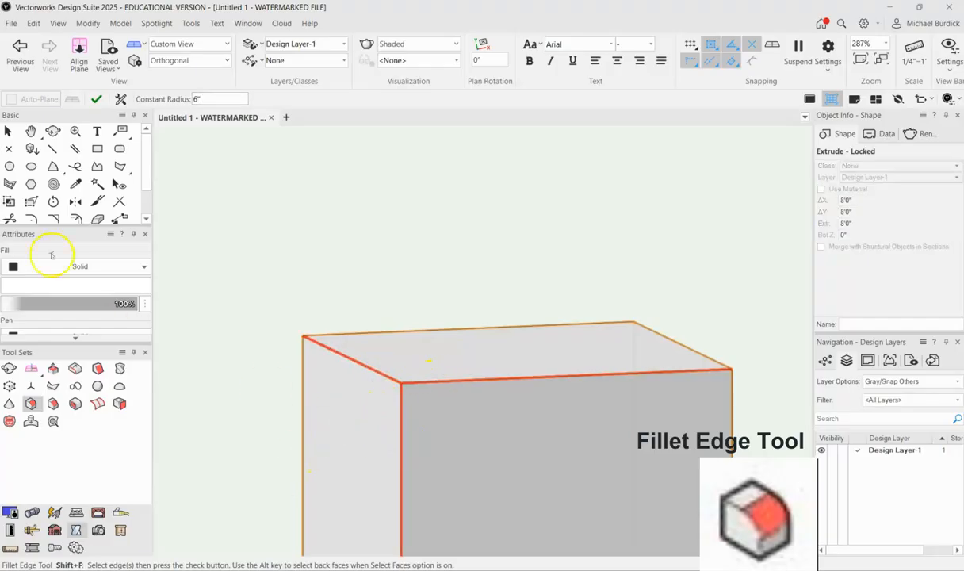
pyautogui.click(95, 101)
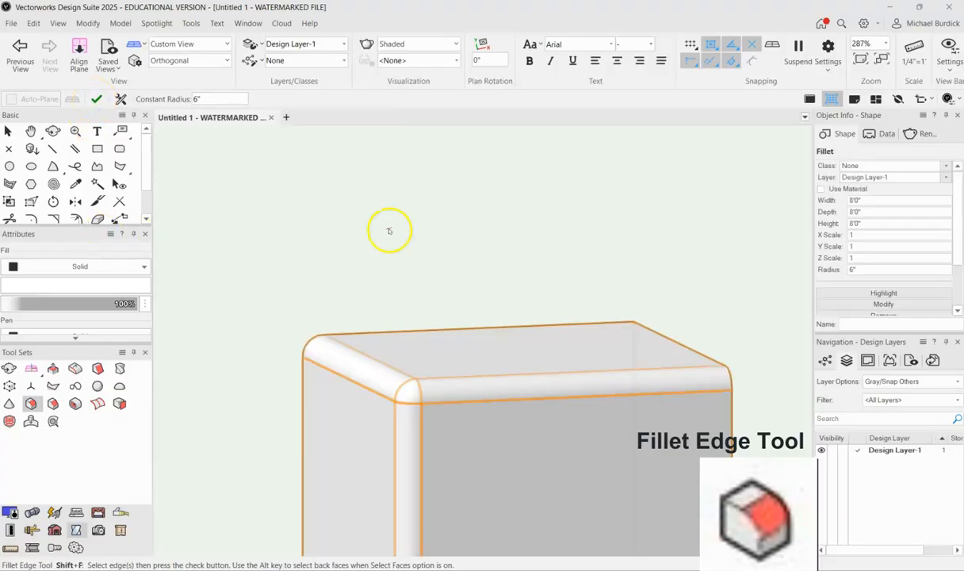
# Inspect the rounded corner from another angle and undo the fillet
pyautogui.click(7, 130)
pyautogui.hotkey('shift', 'c')
pyautogui.moveTo(635, 211); pyautogui.dragTo(714, 271)
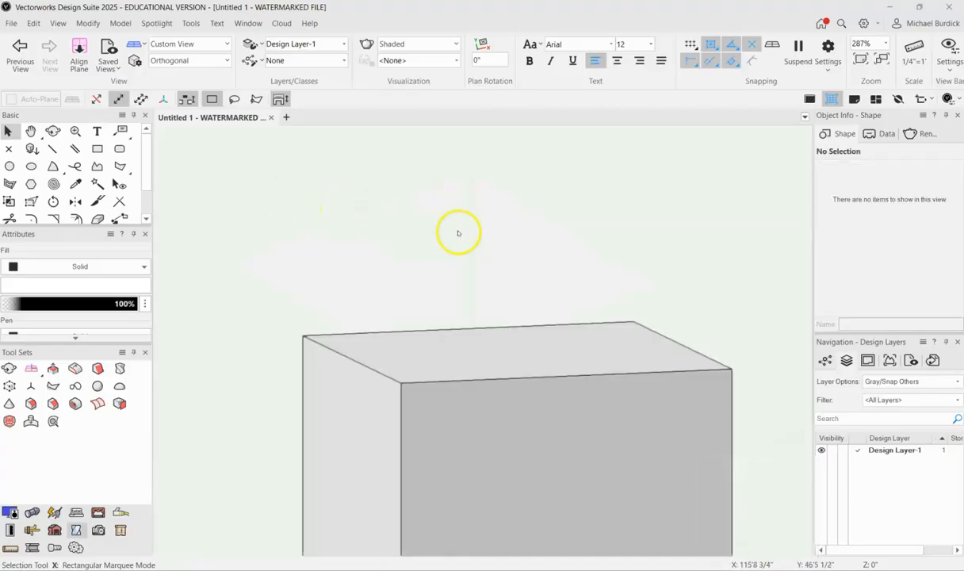
# Taper the cube's top face downward with Taper Face, using the adjoining light-grey side face as the axis plane
pyautogui.scroll(-3, 458, 233)
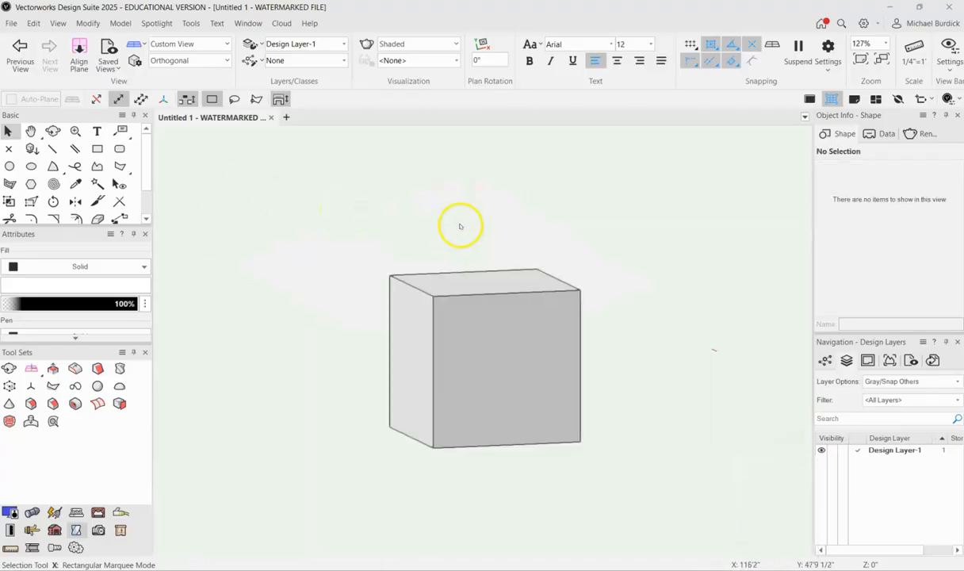
pyautogui.hotkey('shift', 'c')
pyautogui.moveTo(572, 275); pyautogui.dragTo(680, 330)
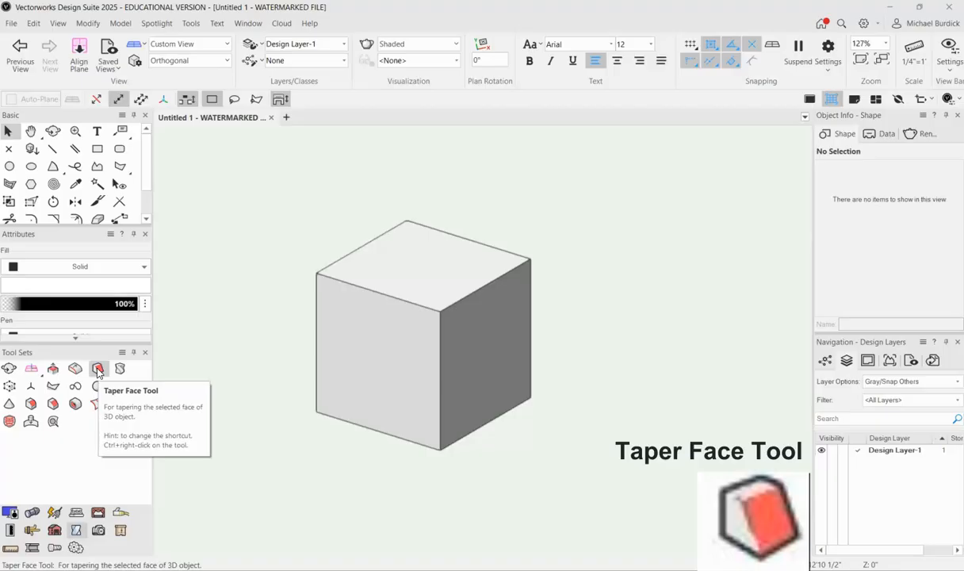
pyautogui.click(98, 369)
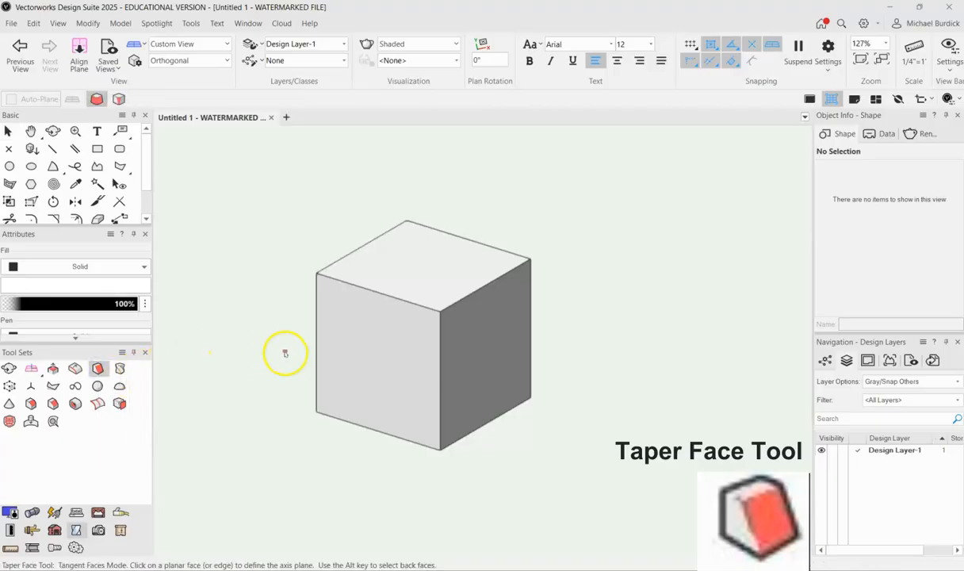
pyautogui.keyDown('shift'); pyautogui.moveTo(527, 313); pyautogui.dragTo(458, 315, button='middle'); pyautogui.keyUp('shift')
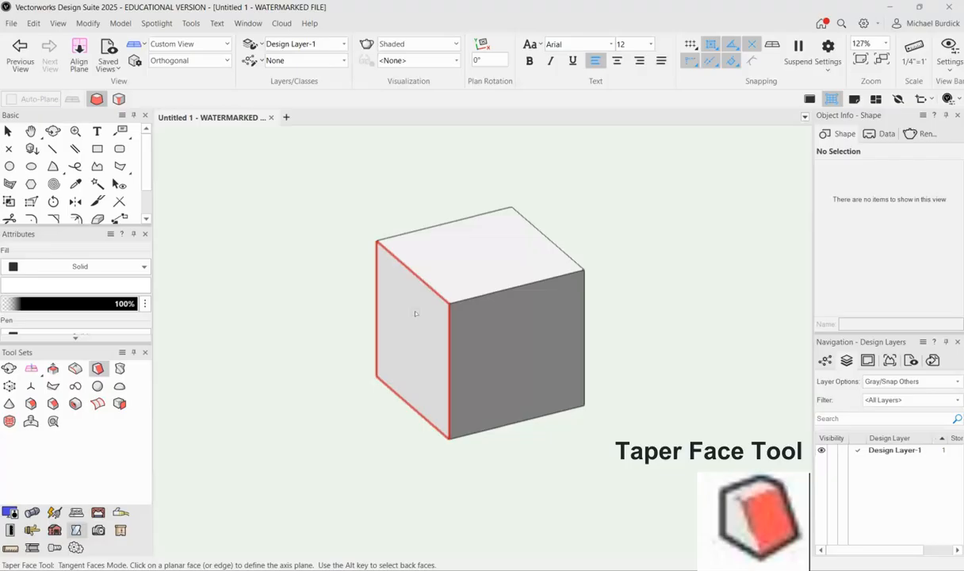
pyautogui.click(414, 314)
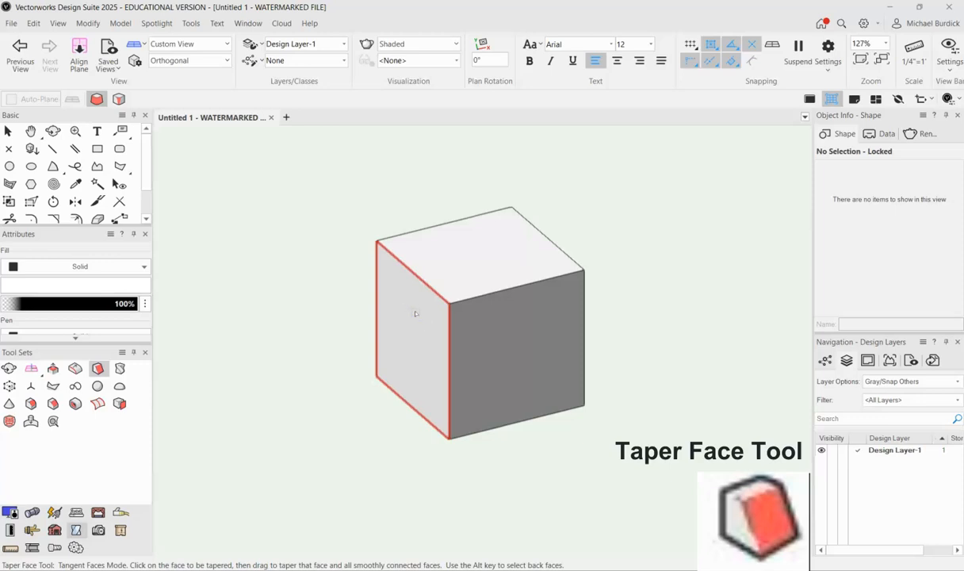
pyautogui.click(489, 248)
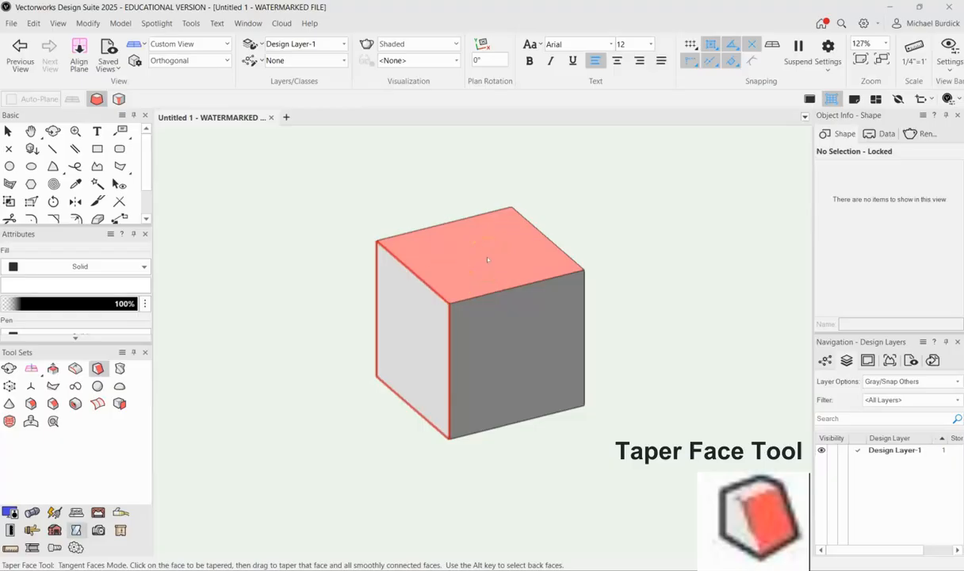
pyautogui.moveTo(488, 259); pyautogui.dragTo(605, 360)
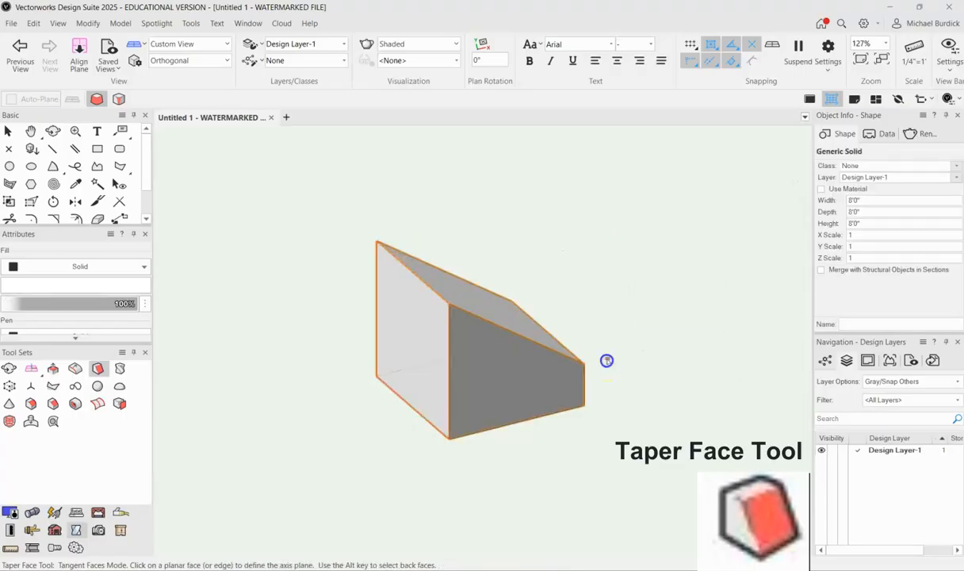
# Taper the wedge's dark side face outward from the adjoining tall side face, making the solid about 21'10" deep
pyautogui.keyDown('ctrl'); pyautogui.moveTo(714, 331); pyautogui.dragTo(490, 385, button='middle'); pyautogui.keyUp('ctrl')
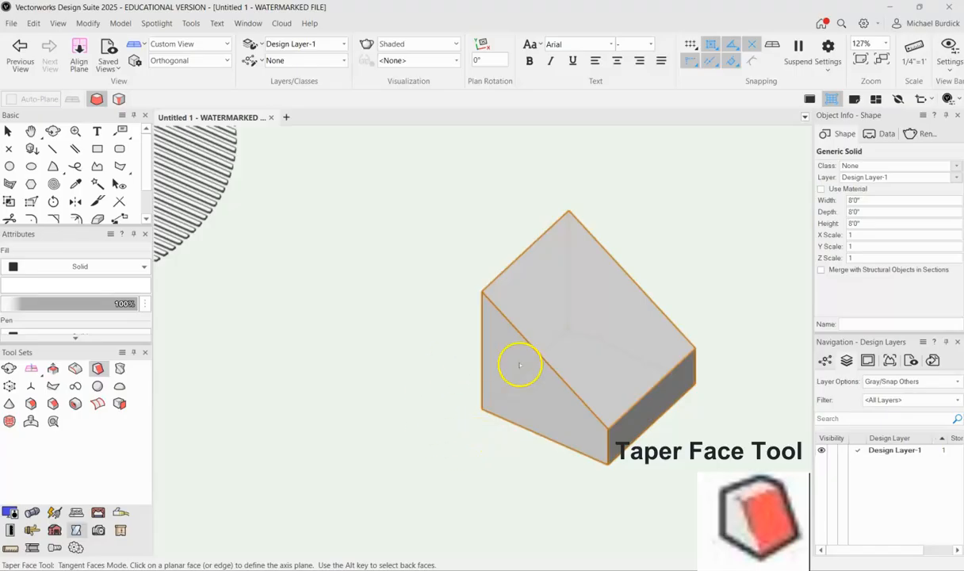
pyautogui.keyDown('shift'); pyautogui.moveTo(495, 396); pyautogui.dragTo(646, 358, button='middle'); pyautogui.keyUp('shift')
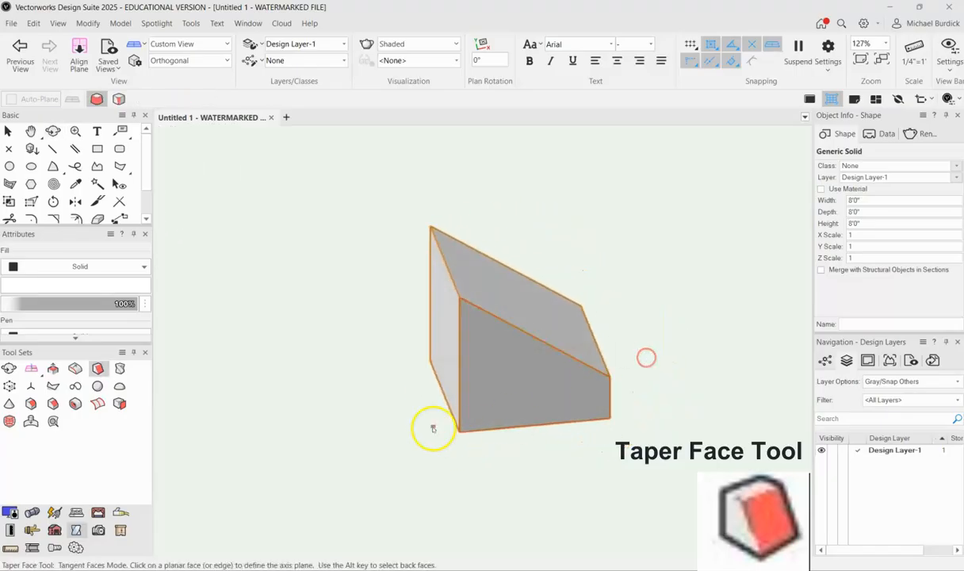
pyautogui.click(451, 322)
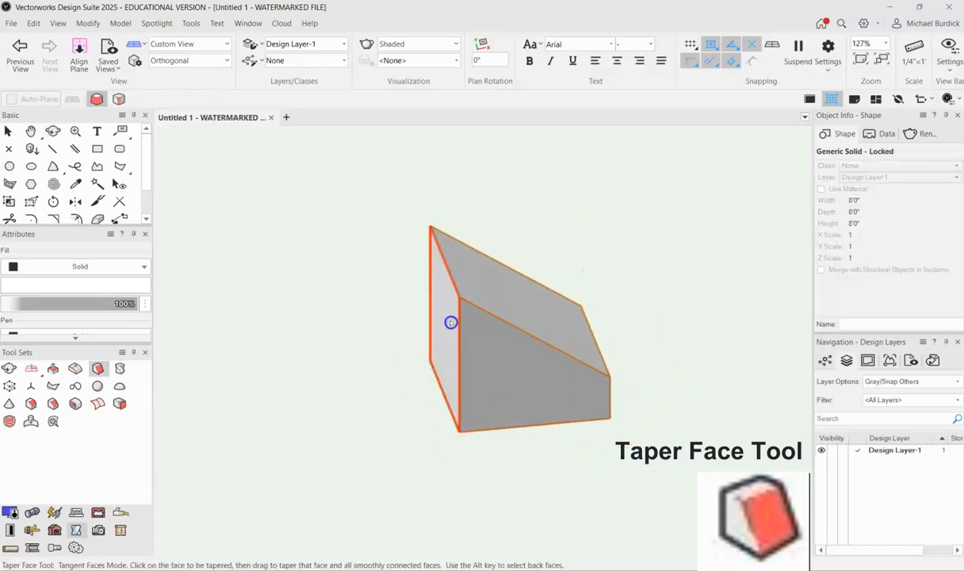
pyautogui.click(544, 368)
pyautogui.moveTo(544, 366); pyautogui.dragTo(551, 459)
# Shell the tapered solid with a 6" thickness, opening its sloped top face
pyautogui.moveTo(671, 393)
pyautogui.keyDown('shift'); pyautogui.mouseDown(button='middle')
pyautogui.moveTo(474, 353)
pyautogui.moveTo(585, 328)
pyautogui.moveTo(456, 407)
pyautogui.moveTo(627, 374)
pyautogui.mouseUp(button='middle'); pyautogui.keyUp('shift')
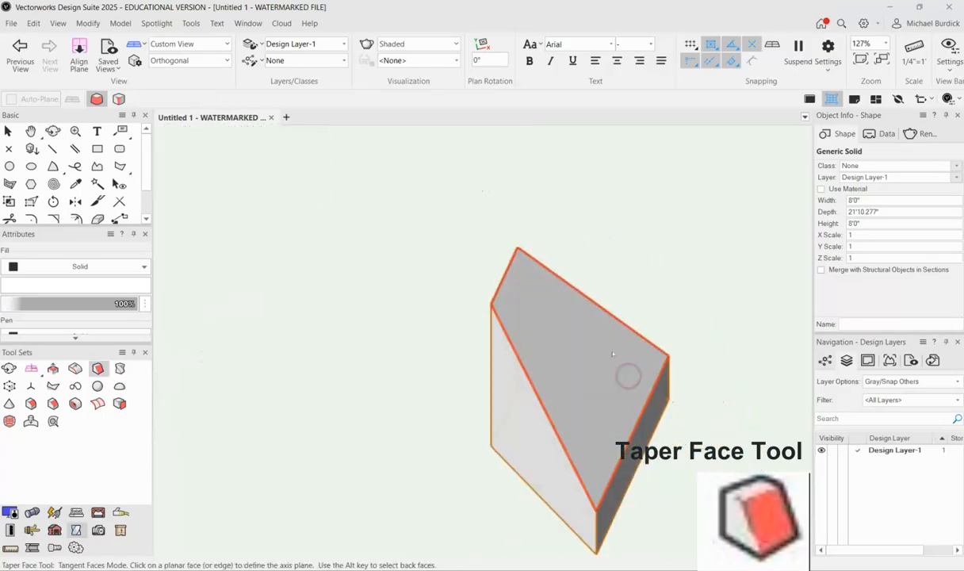
pyautogui.keyDown('shift'); pyautogui.moveTo(664, 421); pyautogui.dragTo(671, 439, button='middle'); pyautogui.keyUp('shift')
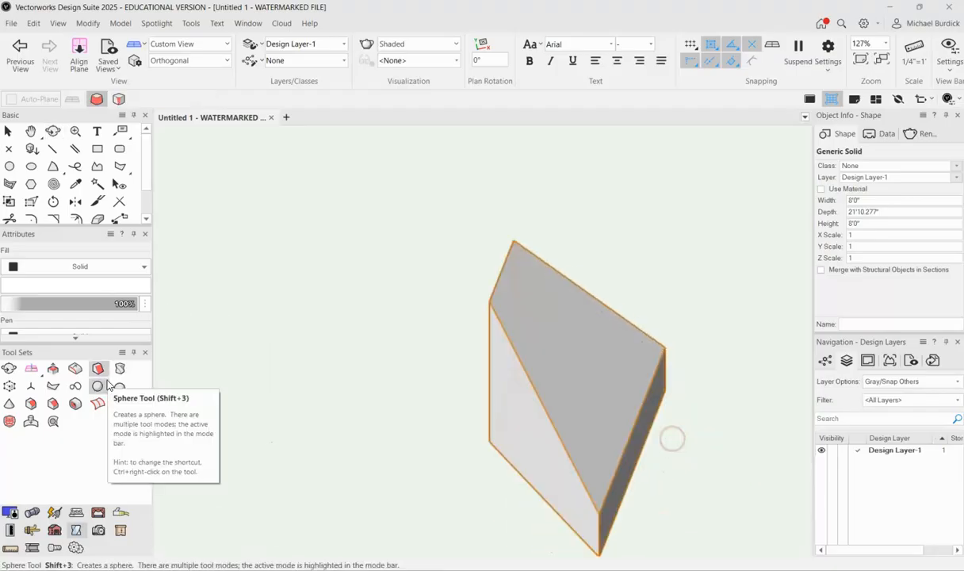
pyautogui.click(75, 404)
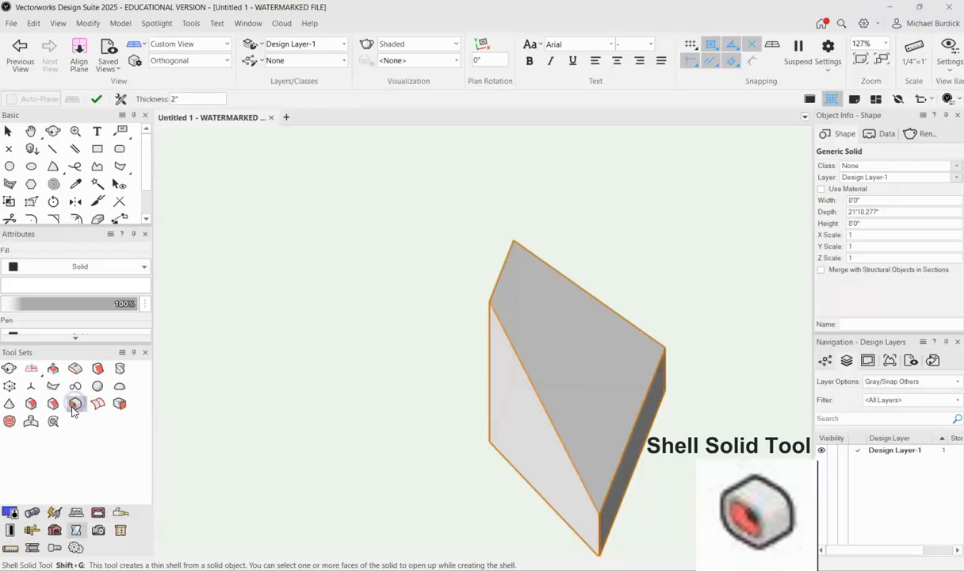
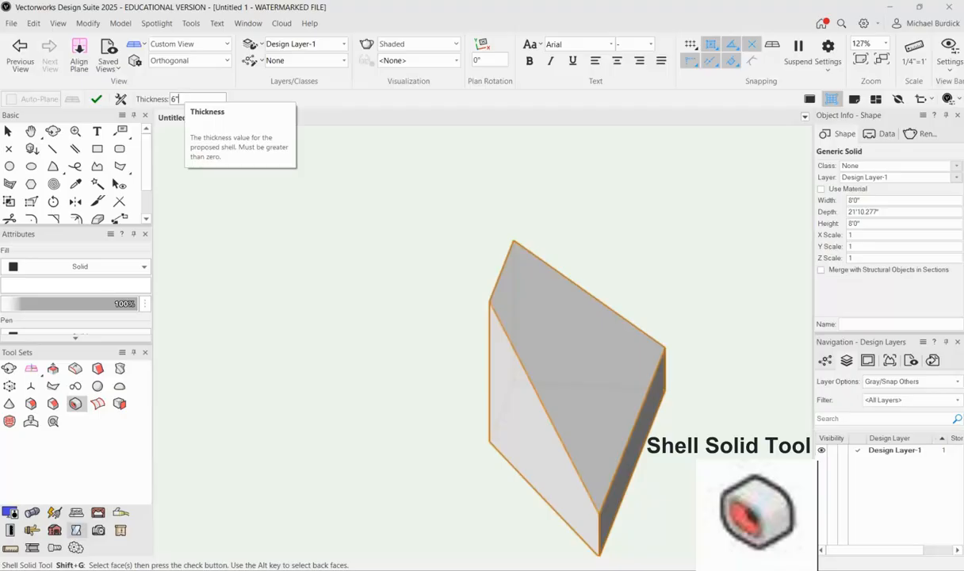
pyautogui.click(584, 353)
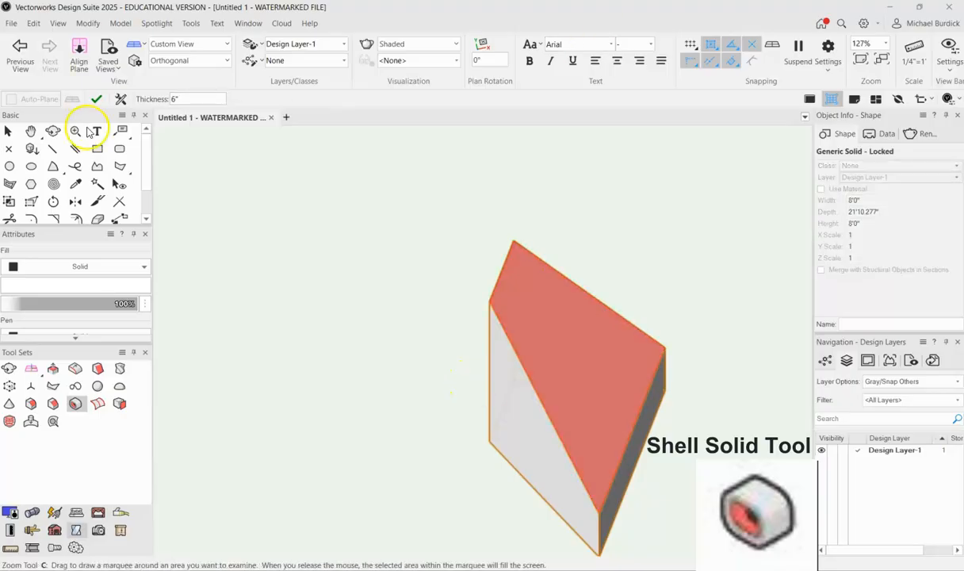
pyautogui.click(97, 102)
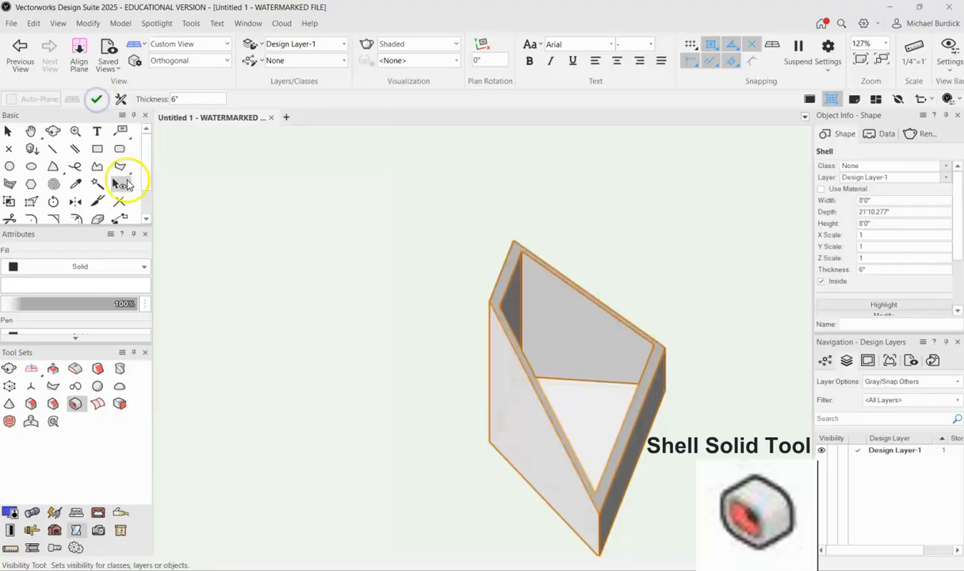
# View the hollowed solid from another angle and undo the shell
pyautogui.hotkey('shift', 'c')
pyautogui.moveTo(695, 318); pyautogui.dragTo(662, 330)
pyautogui.hotkey('ctrl', 'z')
pyautogui.hotkey('ctrl', 'z')
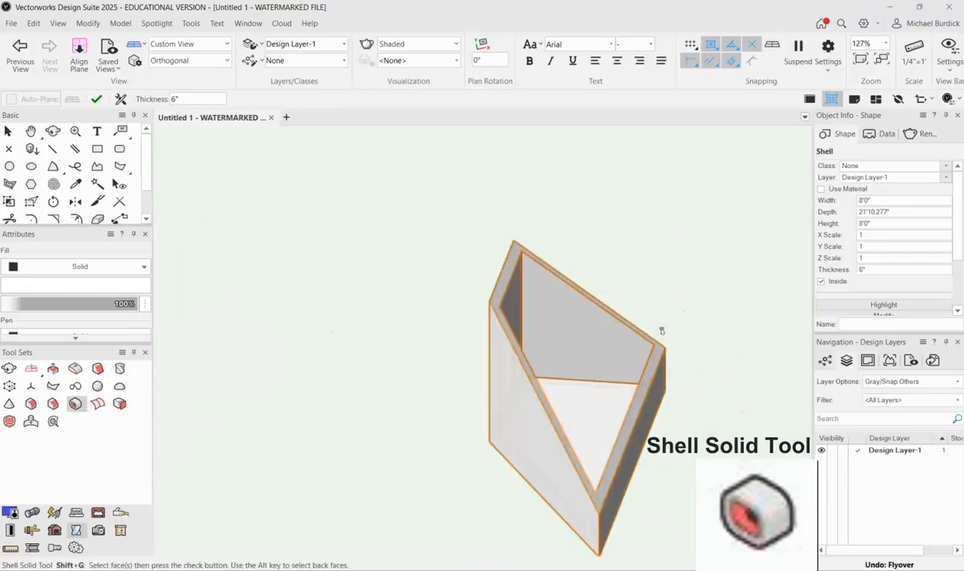
# Shell the sloped top face again at 6" thickness, inspect the opening and undo it
pyautogui.hotkey('shift', 'c')
pyautogui.moveTo(439, 400); pyautogui.dragTo(441, 375)
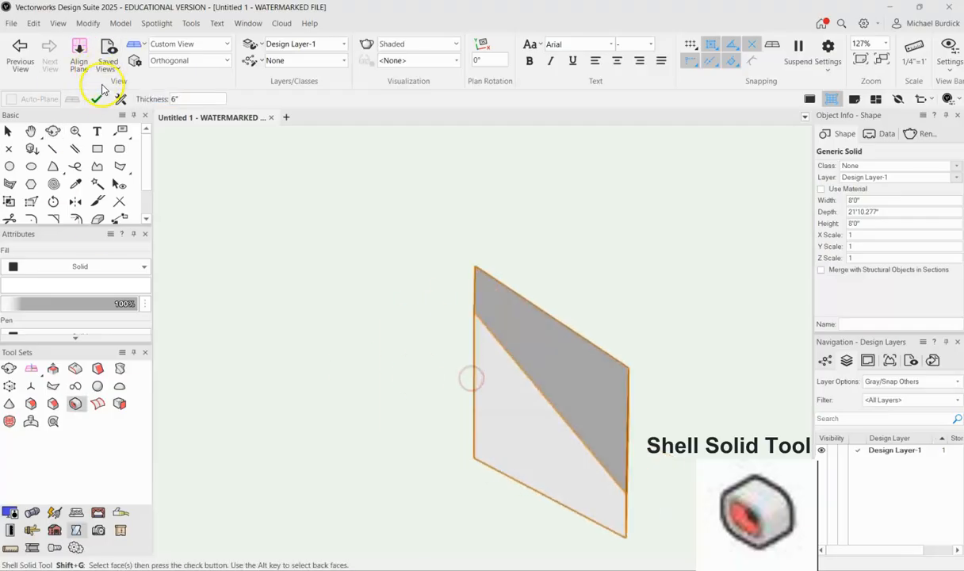
pyautogui.click(511, 313)
pyautogui.click(558, 358)
pyautogui.click(96, 100)
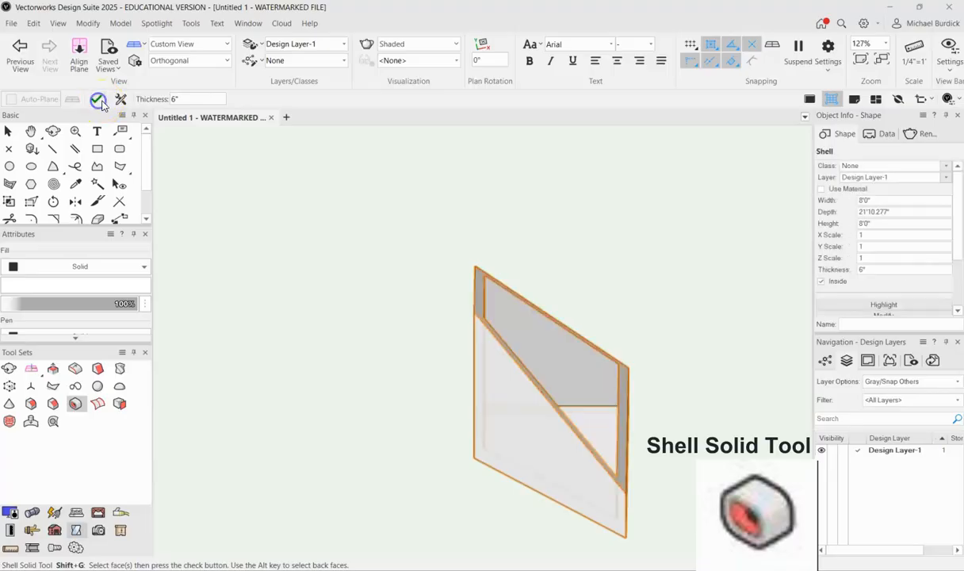
pyautogui.moveTo(664, 376); pyautogui.dragTo(630, 351, button='middle')
pyautogui.hotkey('ctrl', 'z')
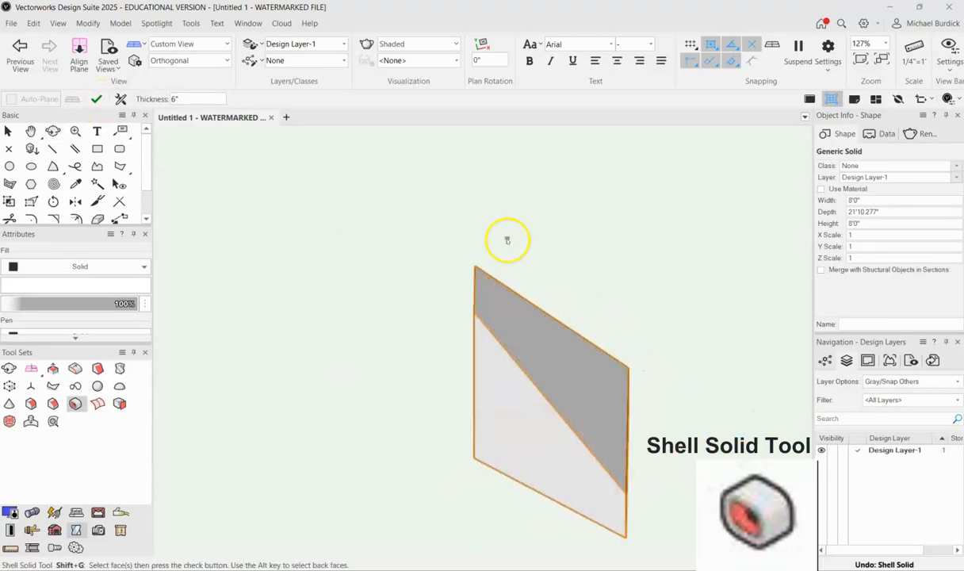
# Shell the solid with a 6" thickness, opening its light-grey side face, and inspect the hollow interior
pyautogui.click(515, 417)
pyautogui.click(99, 103)
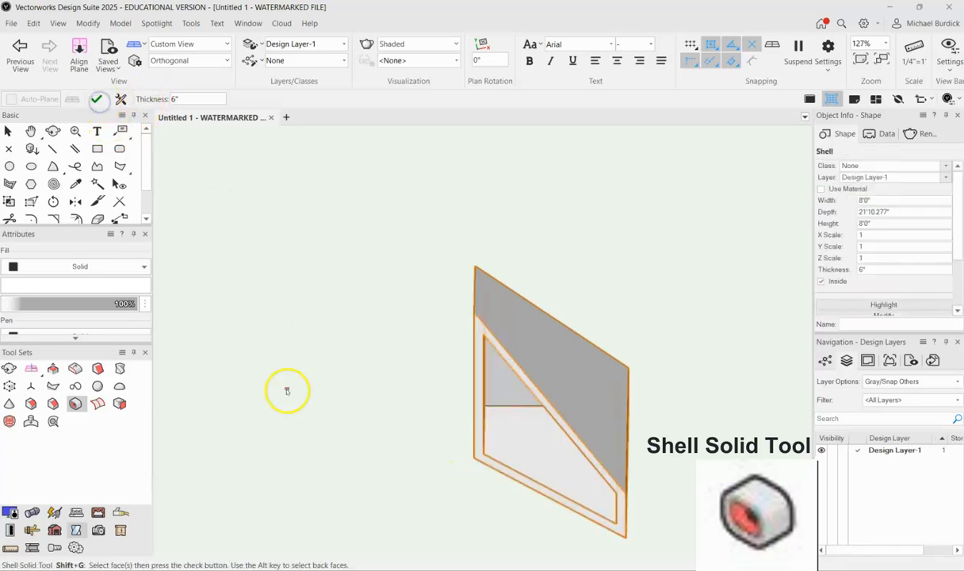
pyautogui.hotkey('shift', 'c')
pyautogui.moveTo(661, 439); pyautogui.dragTo(674, 378)
pyautogui.hotkey('shift', 'c')
pyautogui.moveTo(425, 435); pyautogui.dragTo(507, 441)
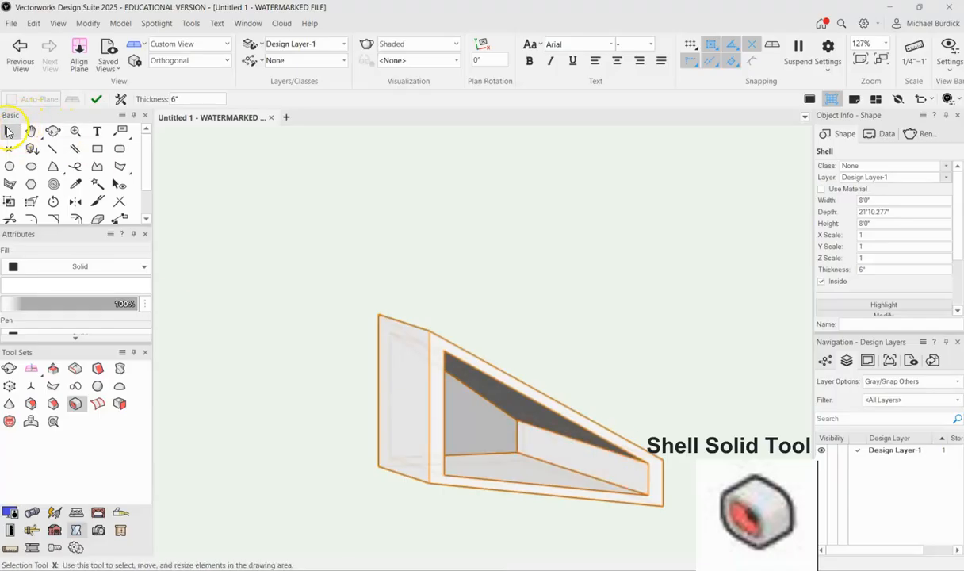
# Delete the shelled solid to clear the drawing
pyautogui.click(8, 131)
pyautogui.keyDown('shift'); pyautogui.moveTo(635, 307); pyautogui.dragTo(588, 374, button='middle'); pyautogui.keyUp('shift')
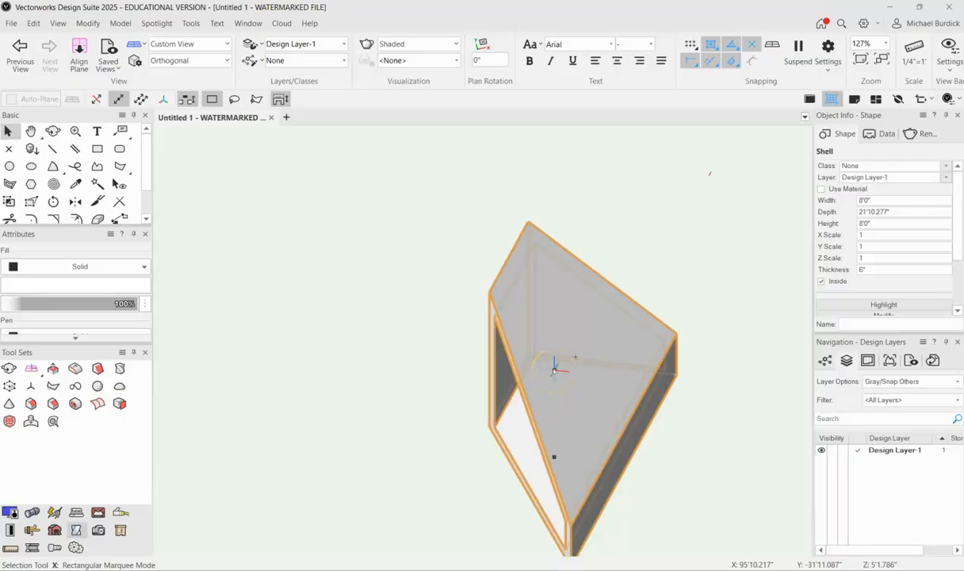
pyautogui.click(487, 328)
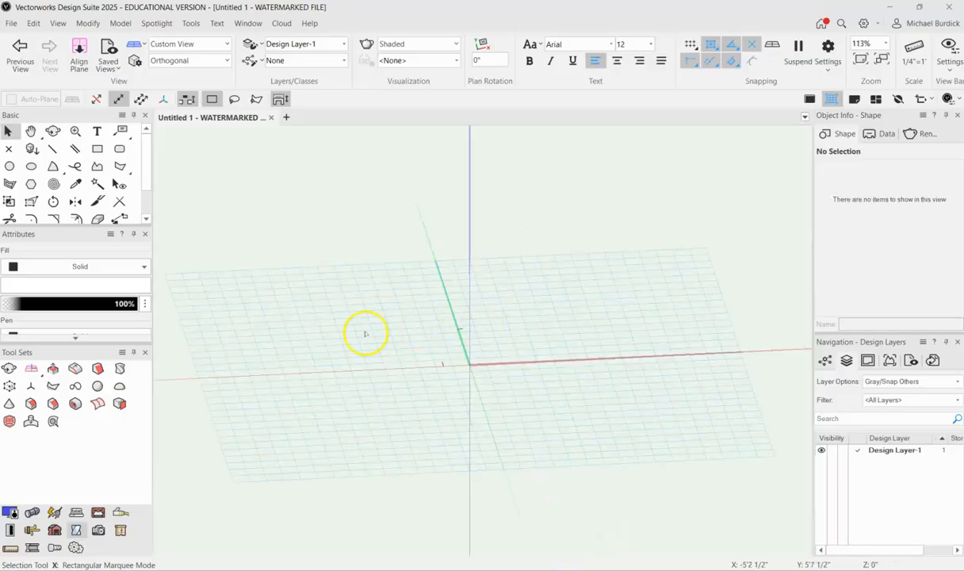
# Draw a rectangle about 3'10" by 8'10" behind the origin's X axis side and extrude it 8'
pyautogui.click(97, 148)
pyautogui.click(339, 400)
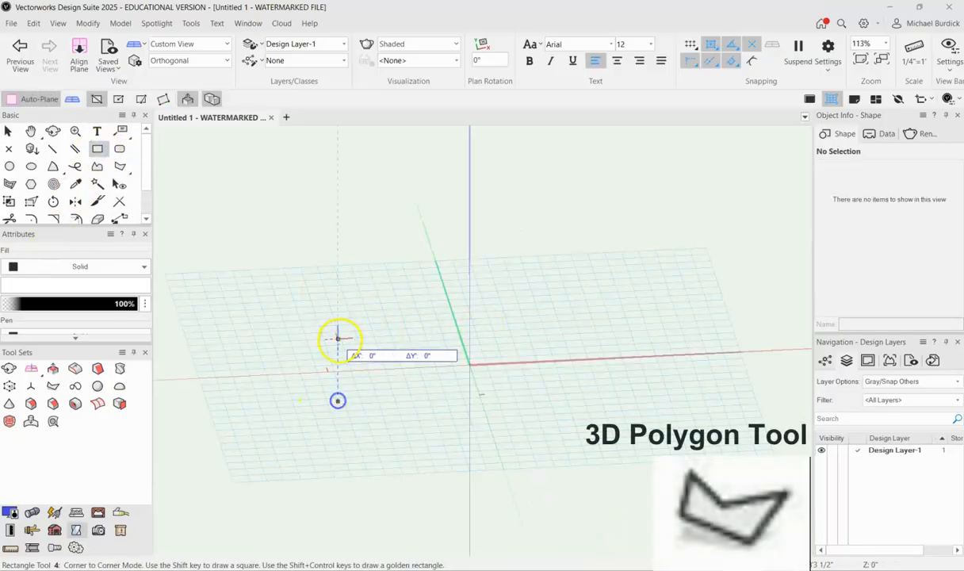
pyautogui.click(384, 339)
pyautogui.hotkey('ctrl', 'e')
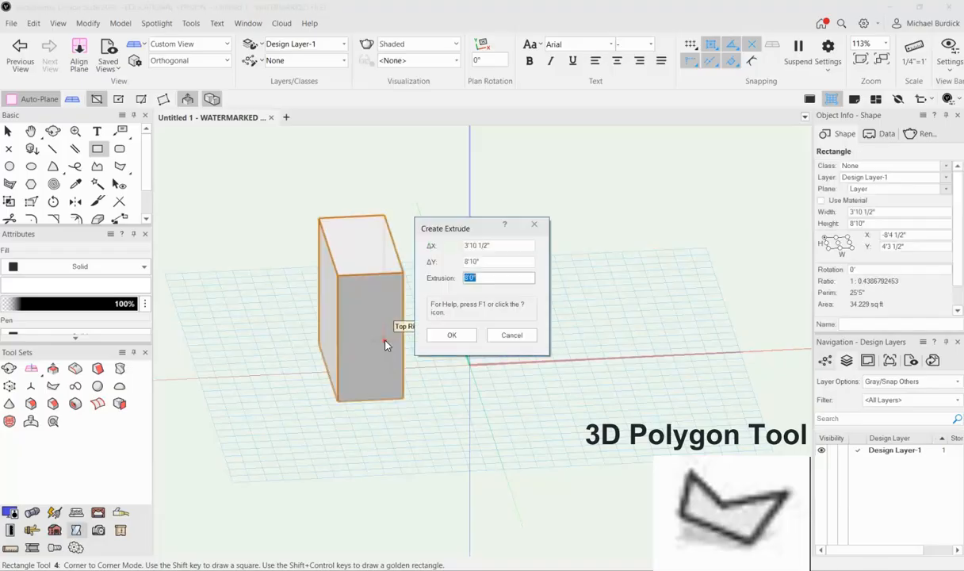
pyautogui.press('Return')
# Draw a second rectangle about 5'5" square in front of the origin and extrude it 8'
pyautogui.click(460, 454)
pyautogui.click(541, 411)
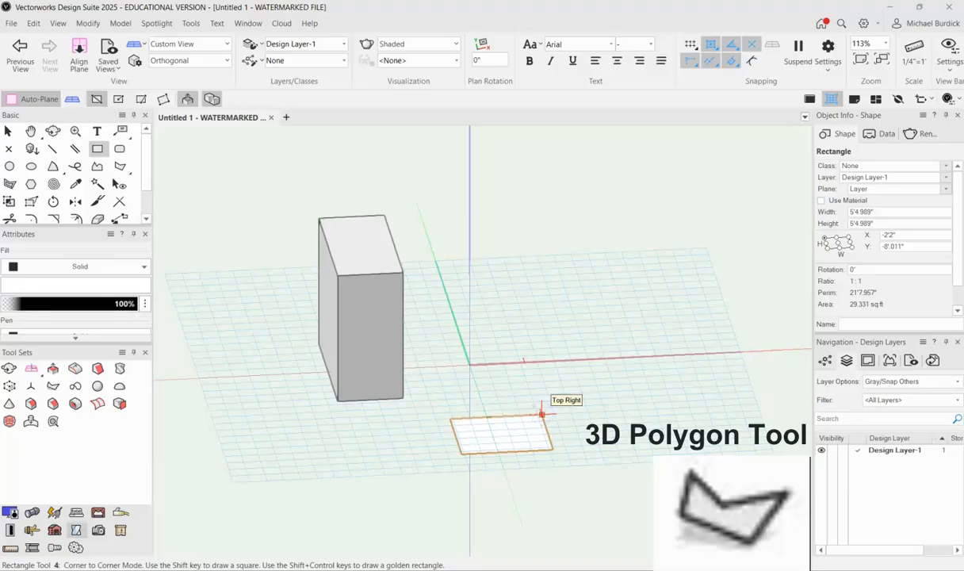
pyautogui.hotkey('ctrl', 'e')
pyautogui.press('Return')
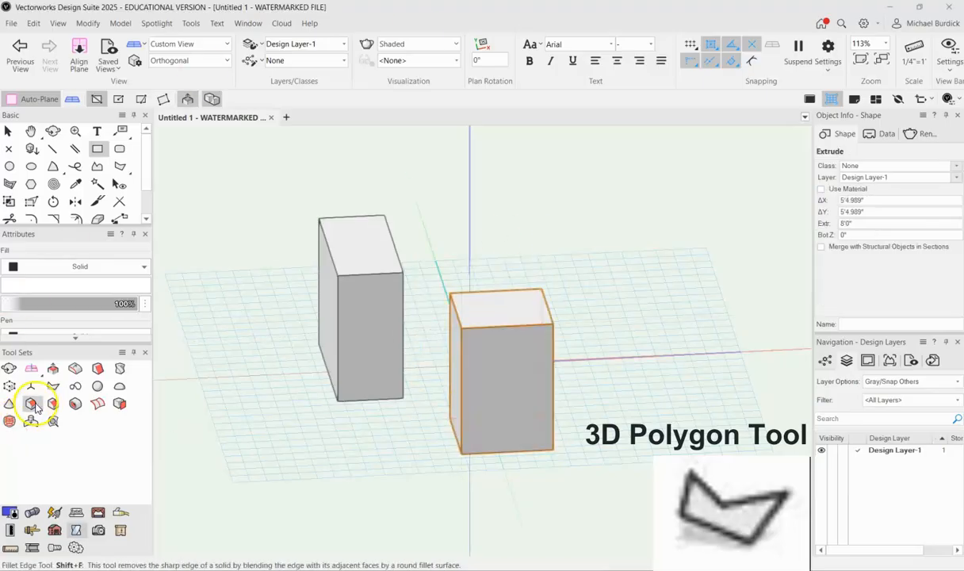
# Draw a closed 3D polygon from the first box's lower front corner across its vertical edge to the second box's corners
pyautogui.click(52, 388)
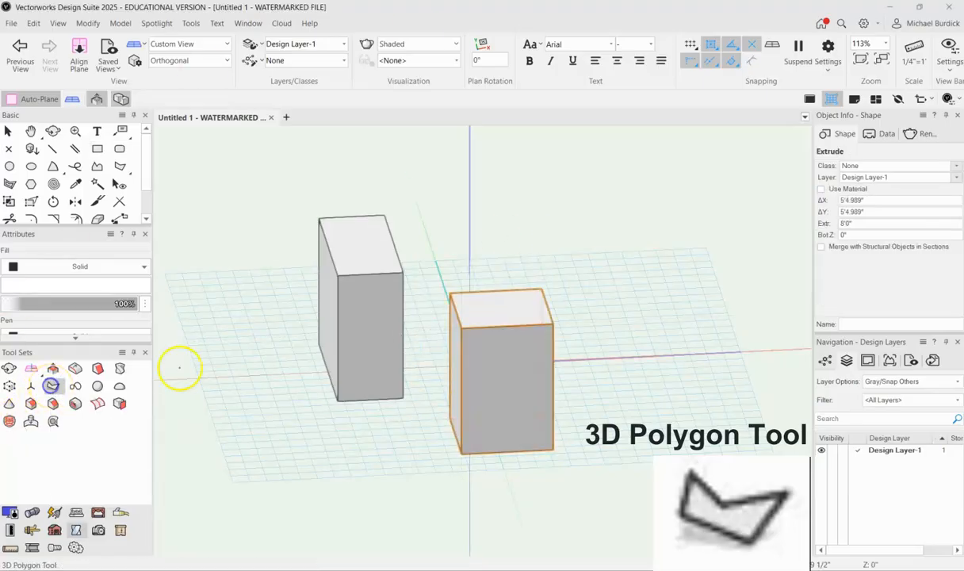
pyautogui.click(336, 400)
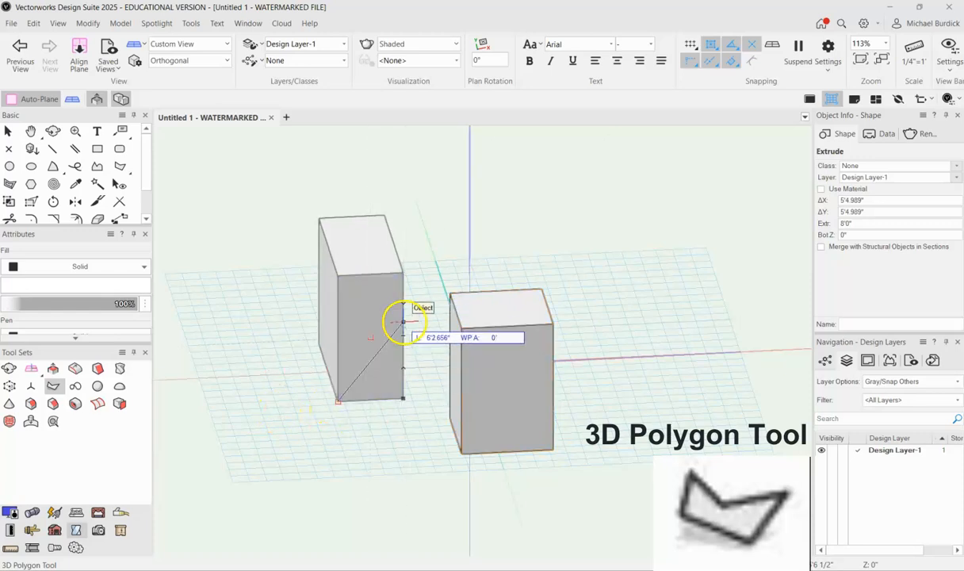
pyautogui.click(404, 323)
pyautogui.click(449, 293)
pyautogui.click(461, 452)
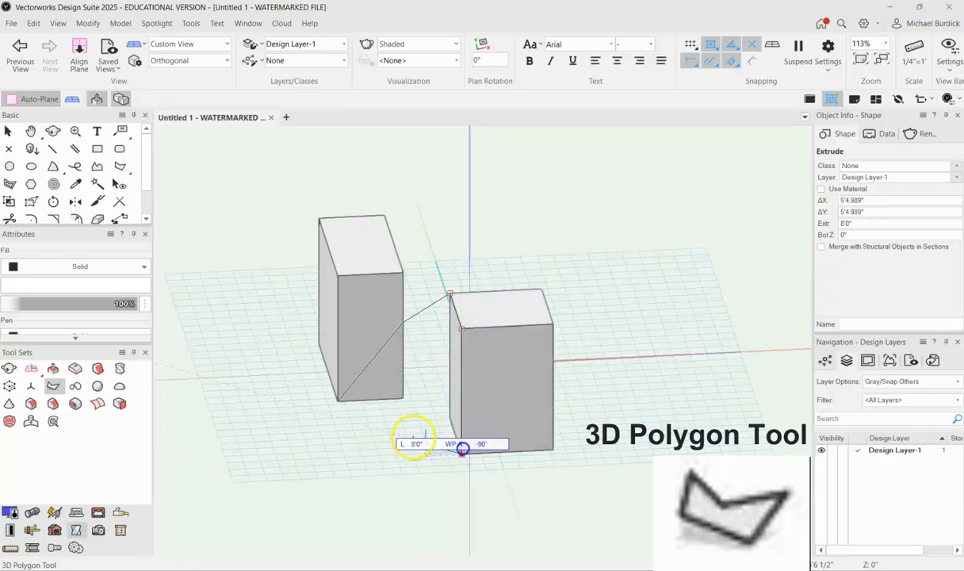
pyautogui.click(339, 400)
# Move the 3D polygon away from the two boxes, examine its shape from several angles and undo the move
pyautogui.click(8, 131)
pyautogui.scroll(-3, 333, 207)
pyautogui.moveTo(371, 303); pyautogui.dragTo(282, 345)
pyautogui.keyDown('ctrl'); pyautogui.moveTo(365, 386); pyautogui.dragTo(247, 395, button='middle'); pyautogui.keyUp('ctrl')
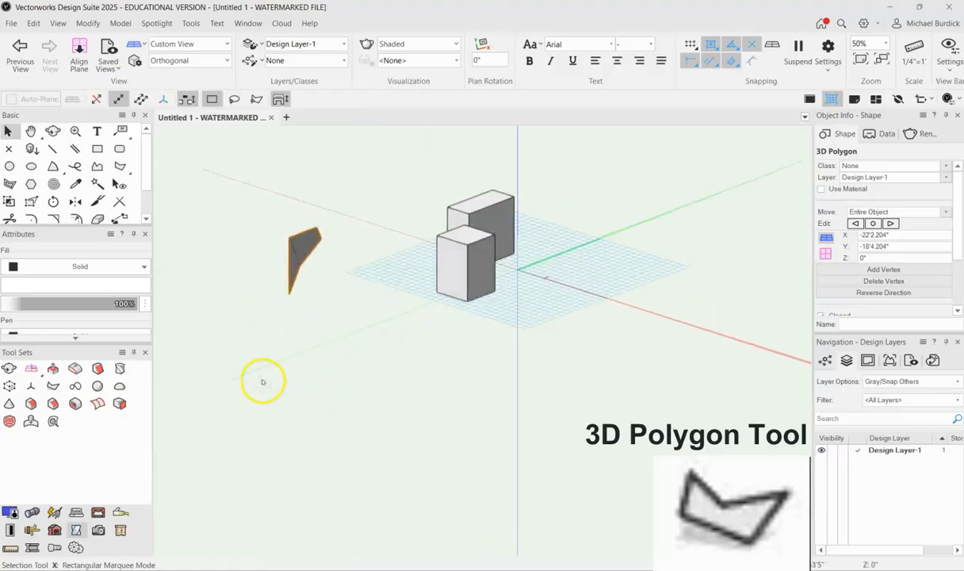
pyautogui.keyDown('ctrl'); pyautogui.moveTo(305, 277); pyautogui.dragTo(452, 325, button='middle'); pyautogui.keyUp('ctrl')
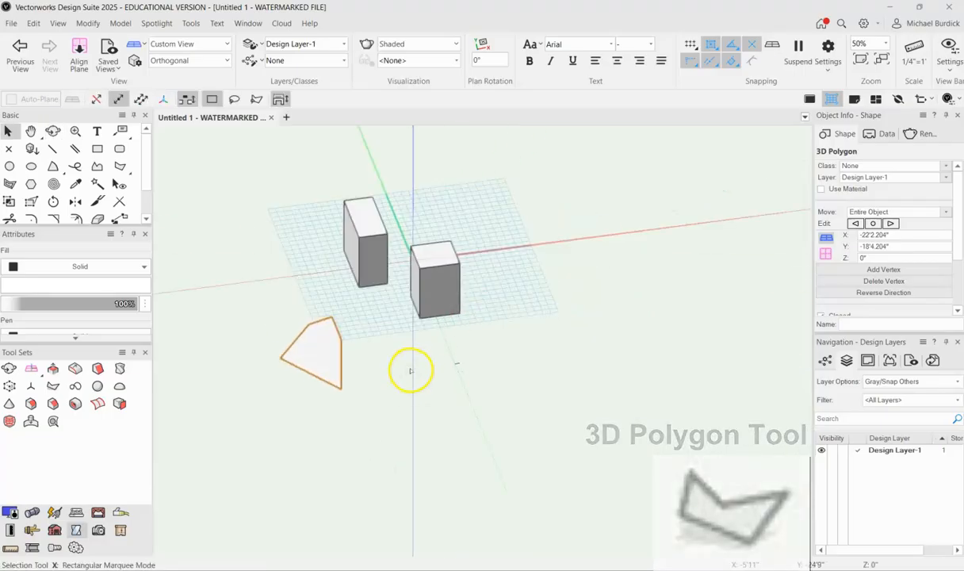
pyautogui.hotkey('ctrl', 'z')
pyautogui.hotkey('ctrl', 'z')
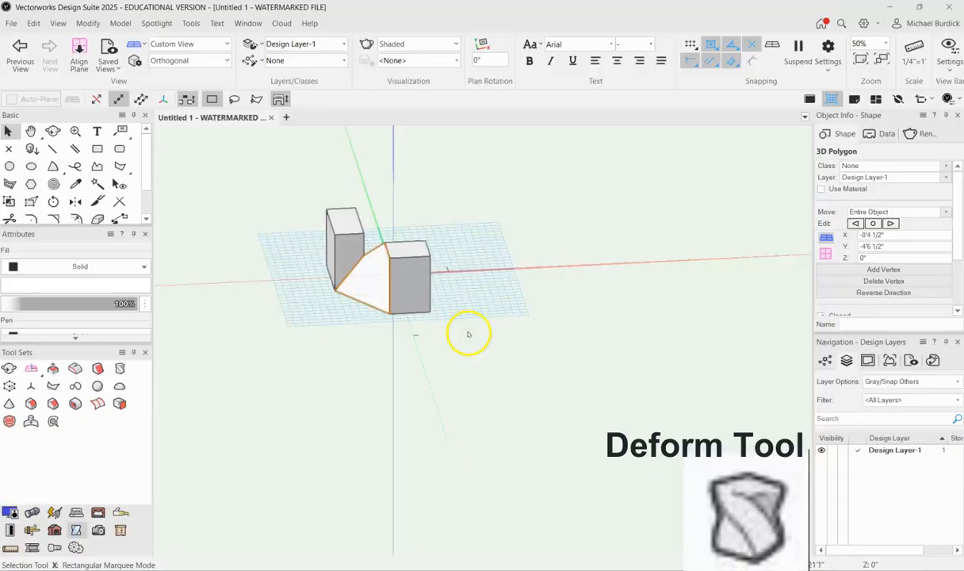
# Delete both boxes and the 3D polygon and switch to the Top/Plan view
pyautogui.moveTo(259, 168); pyautogui.dragTo(502, 358)
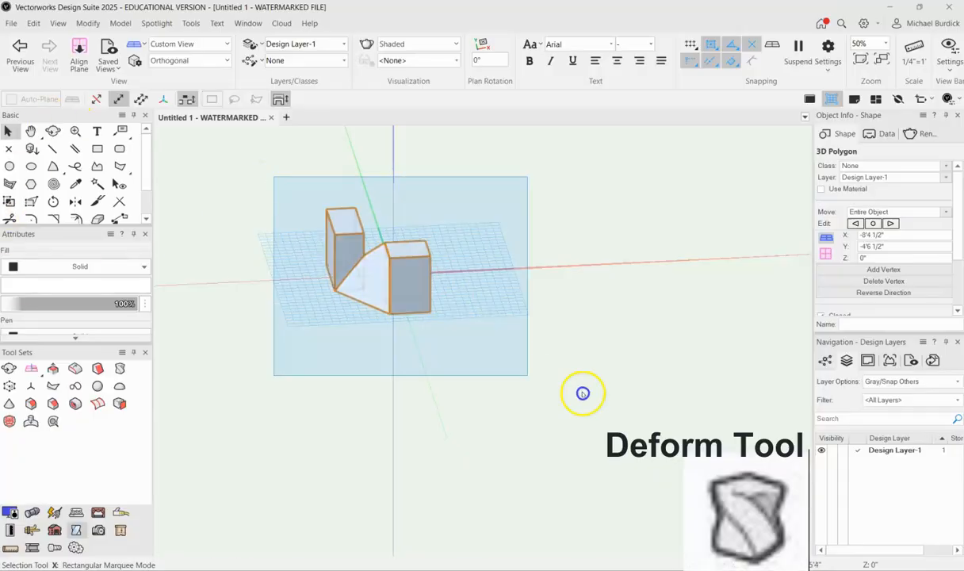
pyautogui.press('Delete')
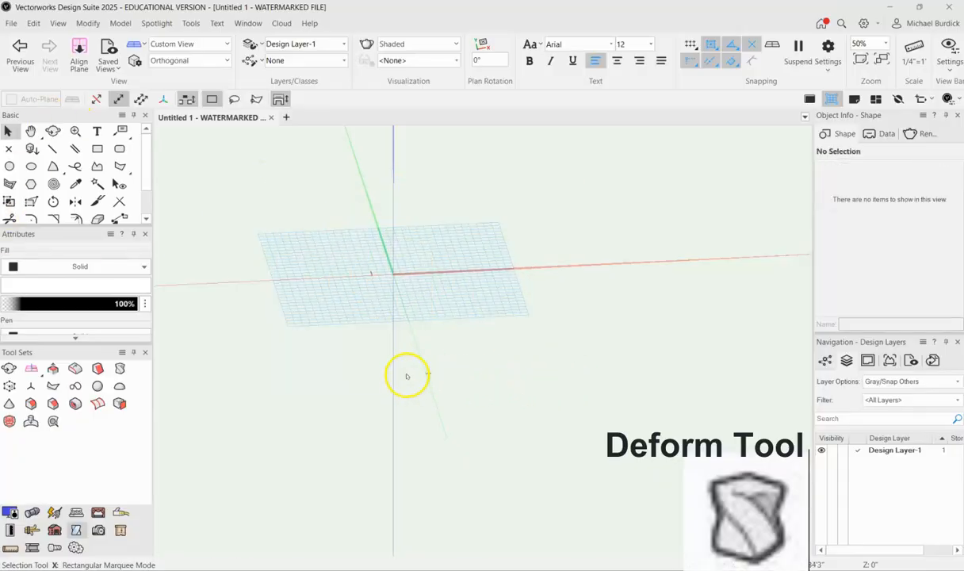
pyautogui.press('F5')
# Draw a 2' by 2' square and extrude it 10' into a tall column
pyautogui.click(97, 148)
pyautogui.click(448, 371)
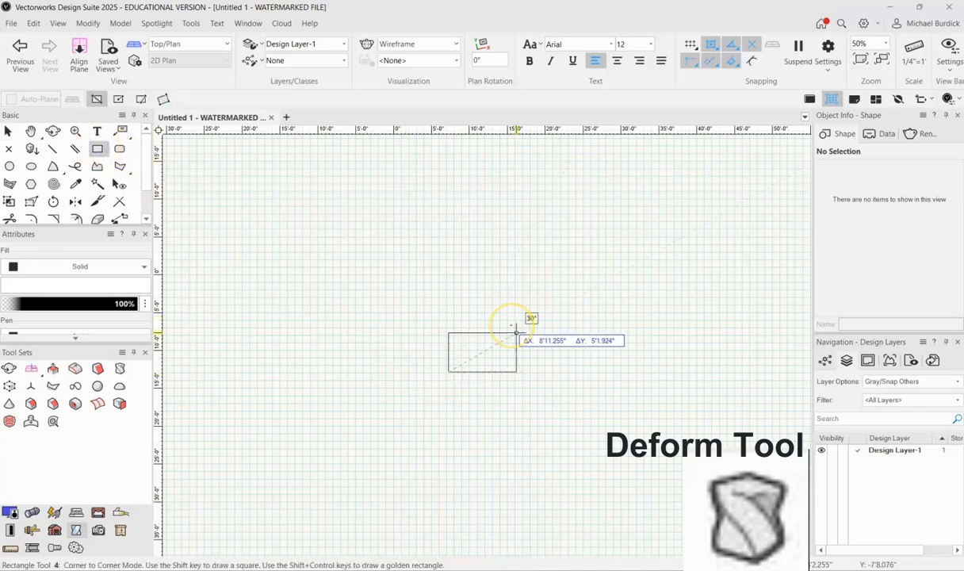
pyautogui.write("2'")
pyautogui.press('Tab')
pyautogui.write("2'")
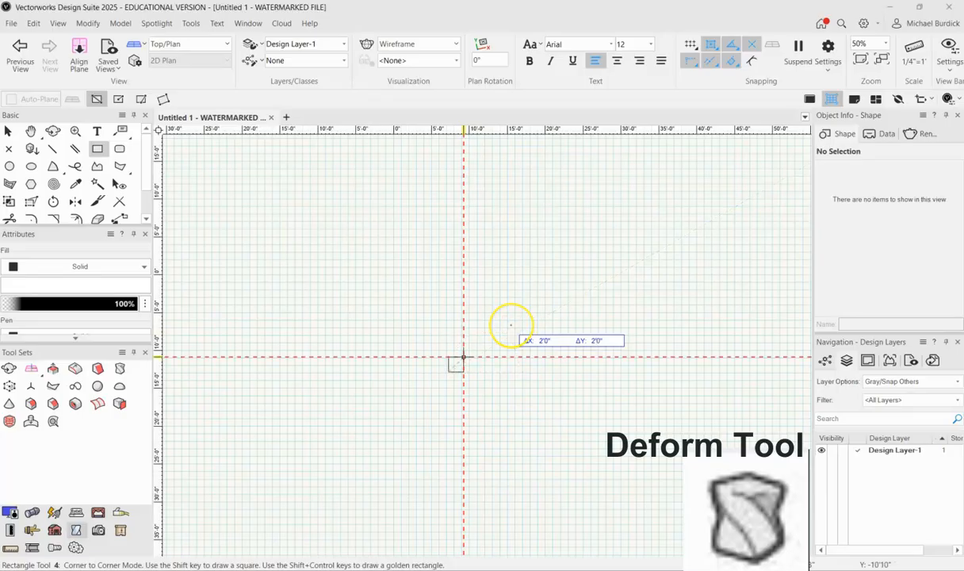
pyautogui.press('Return')
pyautogui.hotkey('ctrl', 'e')
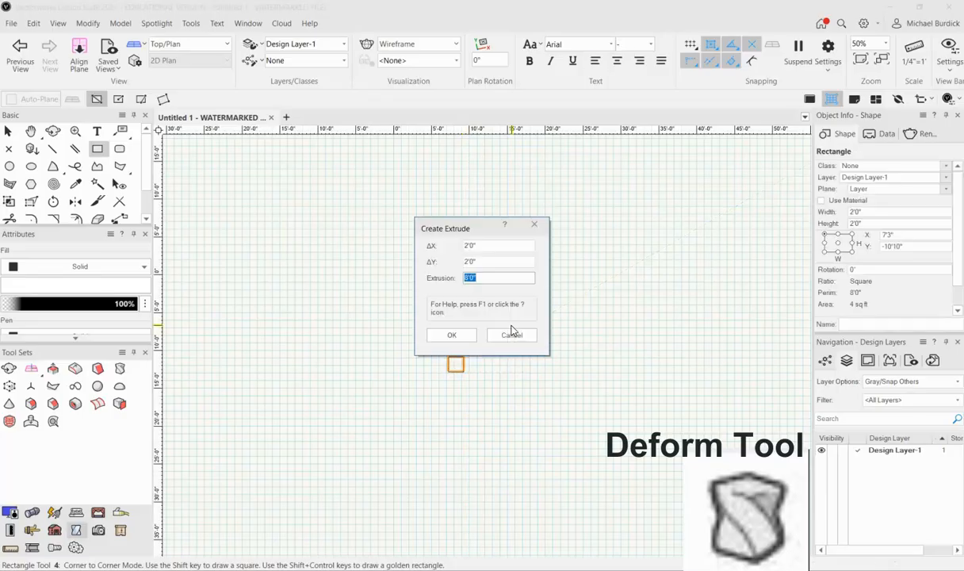
pyautogui.write('10')
pyautogui.press('Return')
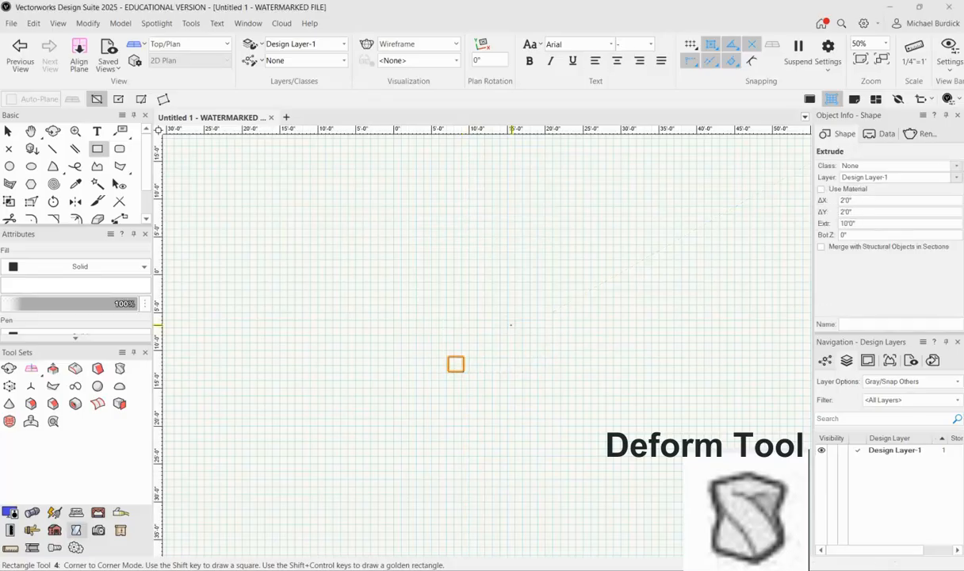
# Using the Deform tool's Twist Face Mode in a 3D view, try twisting the column's top face about its center by roughly one full turn
pyautogui.moveTo(398, 408)
pyautogui.keyDown('shift'); pyautogui.mouseDown(button='middle')
pyautogui.moveTo(424, 297)
pyautogui.moveTo(543, 238)
pyautogui.mouseUp(button='middle'); pyautogui.keyUp('shift')
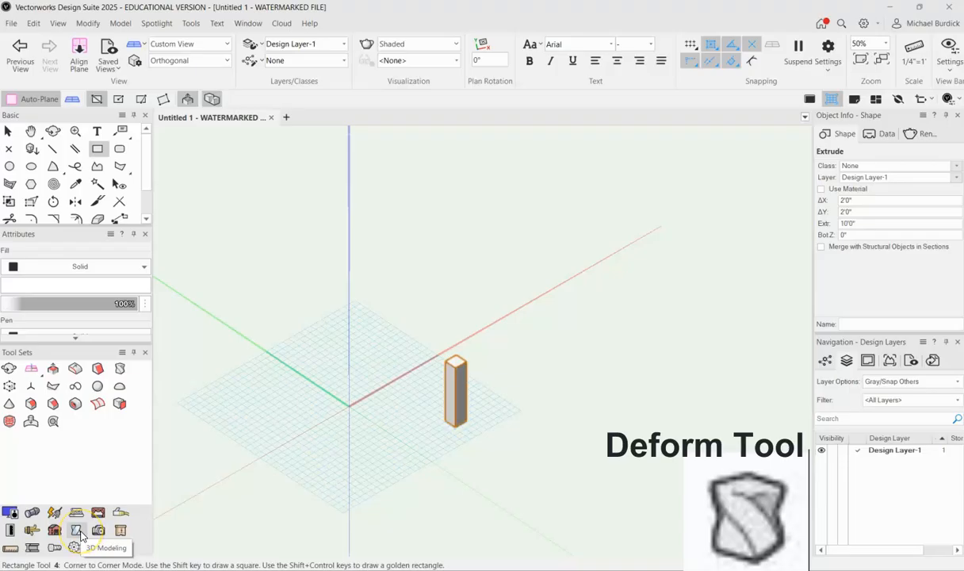
pyautogui.click(120, 370)
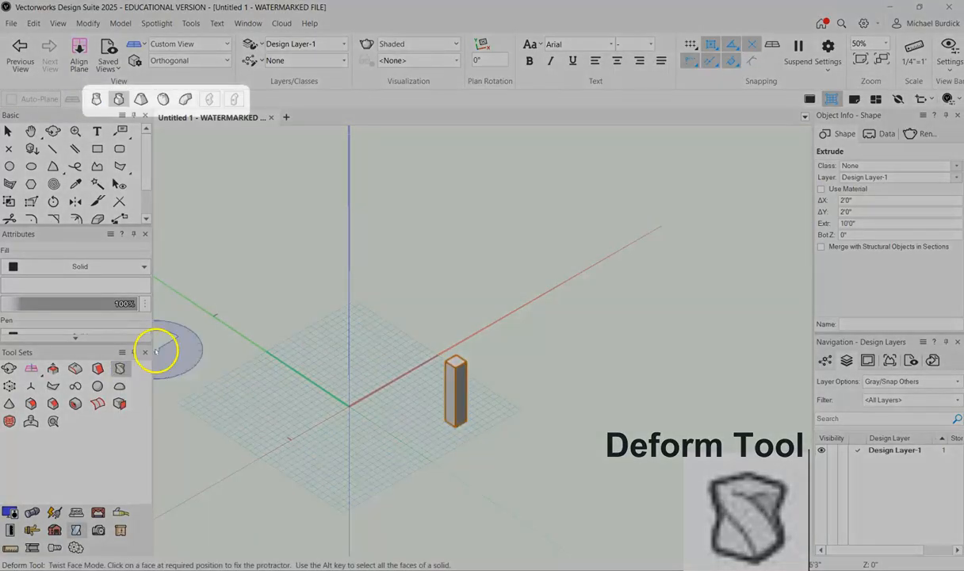
pyautogui.click(139, 100)
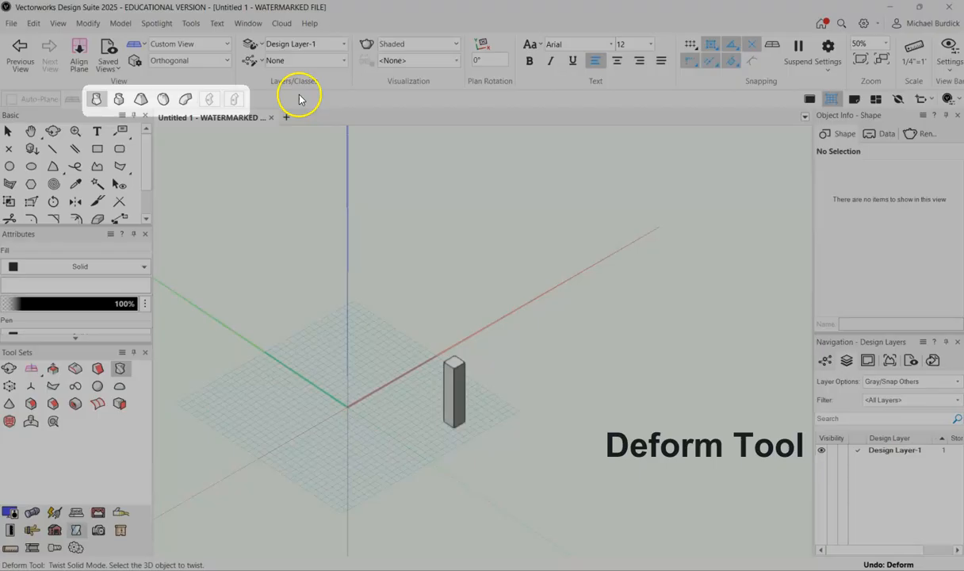
pyautogui.click(118, 99)
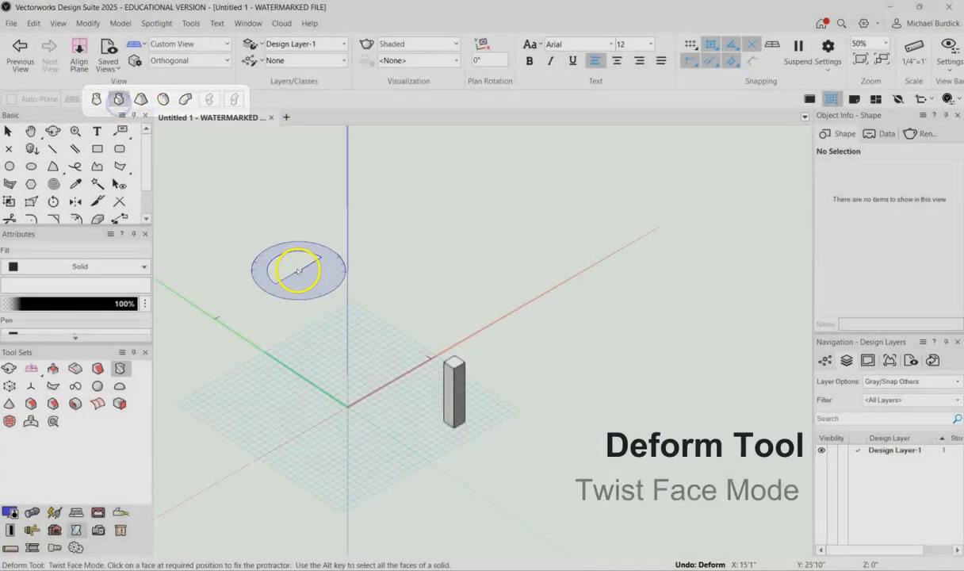
pyautogui.scroll(5, 468, 361)
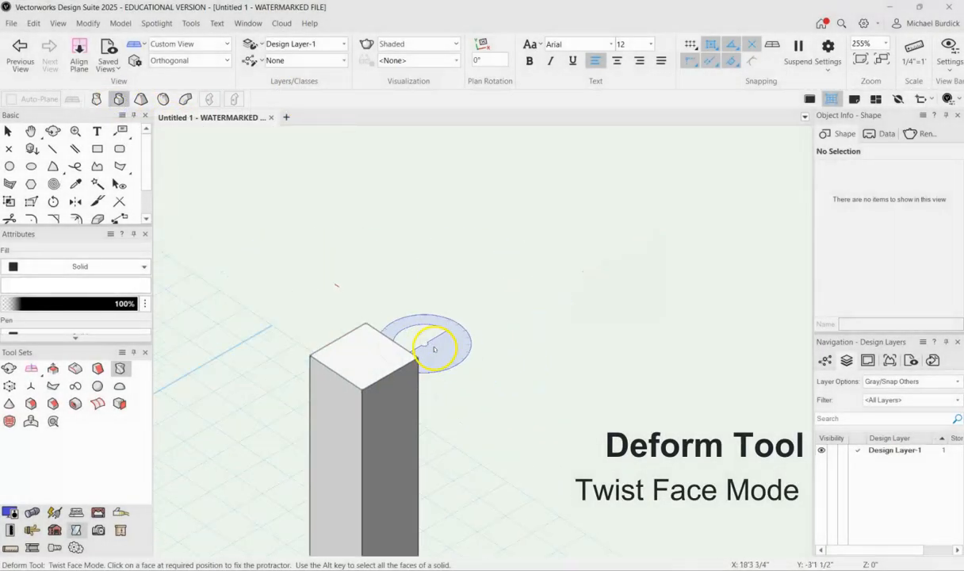
pyautogui.click(363, 355)
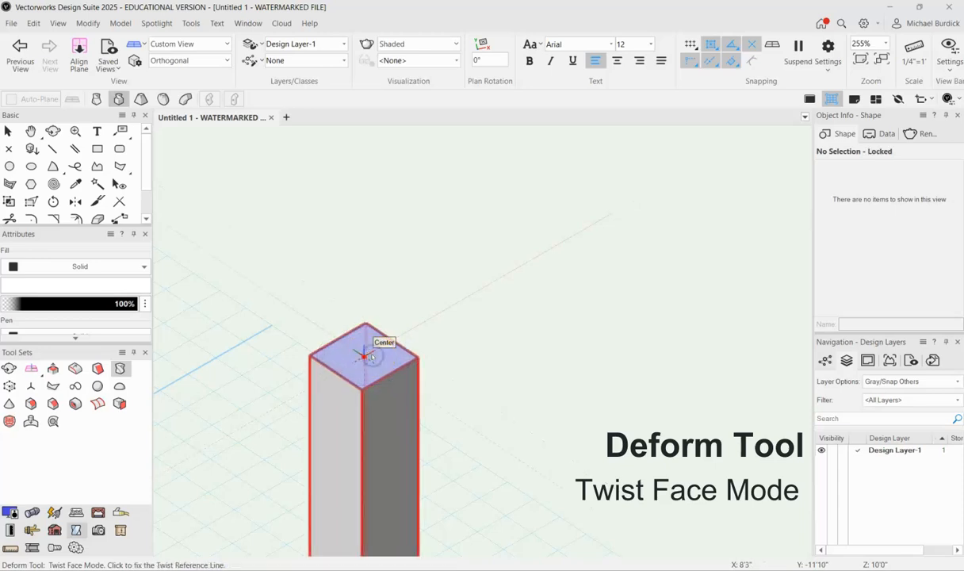
pyautogui.scroll(-2, 370, 358)
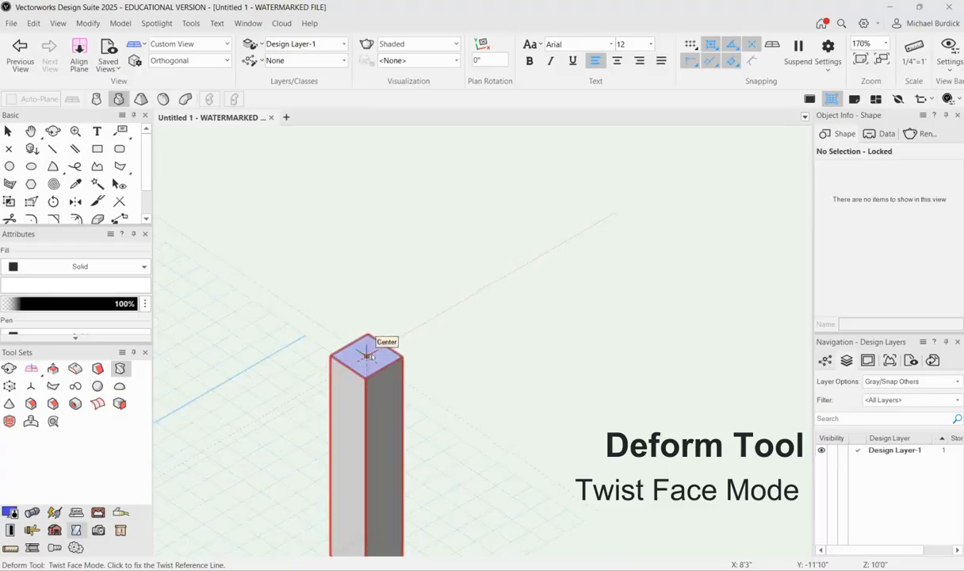
pyautogui.click(526, 270)
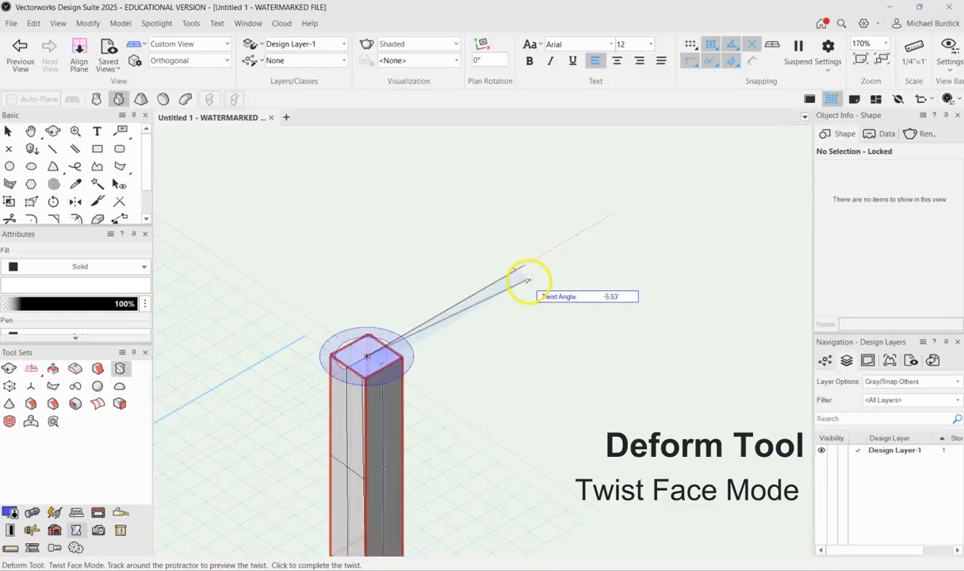
pyautogui.scroll(-5, 222, 343)
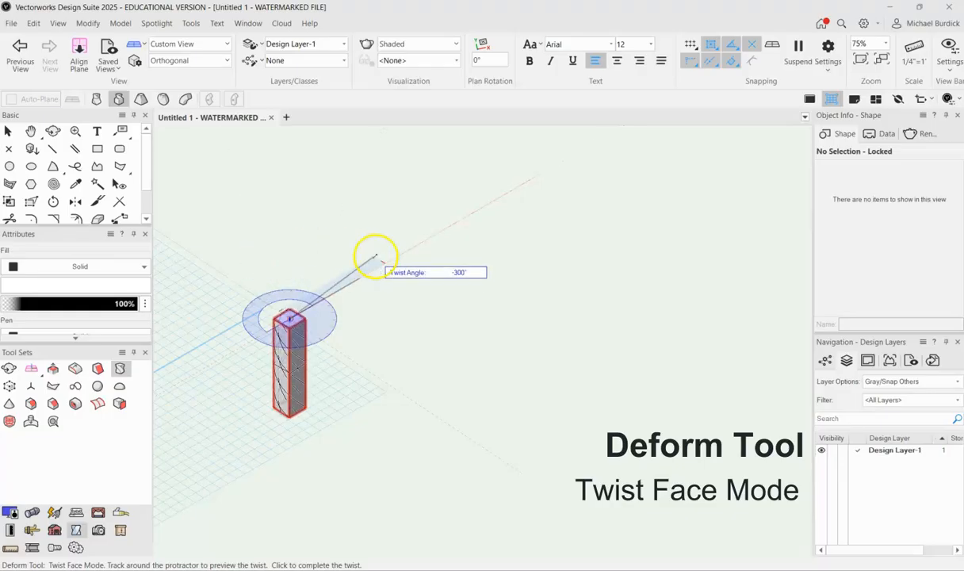
pyautogui.click(387, 259)
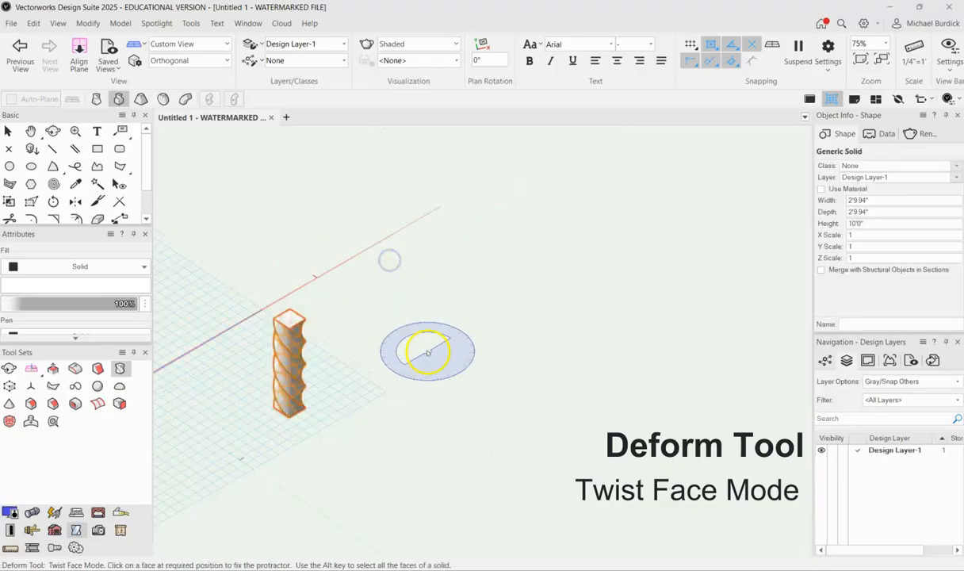
# Examine the twisted column up close, and undo the full-turn twist
pyautogui.scroll(3, 277, 367)
pyautogui.keyDown('ctrl'); pyautogui.moveTo(504, 399); pyautogui.dragTo(564, 301, button='middle'); pyautogui.keyUp('ctrl')
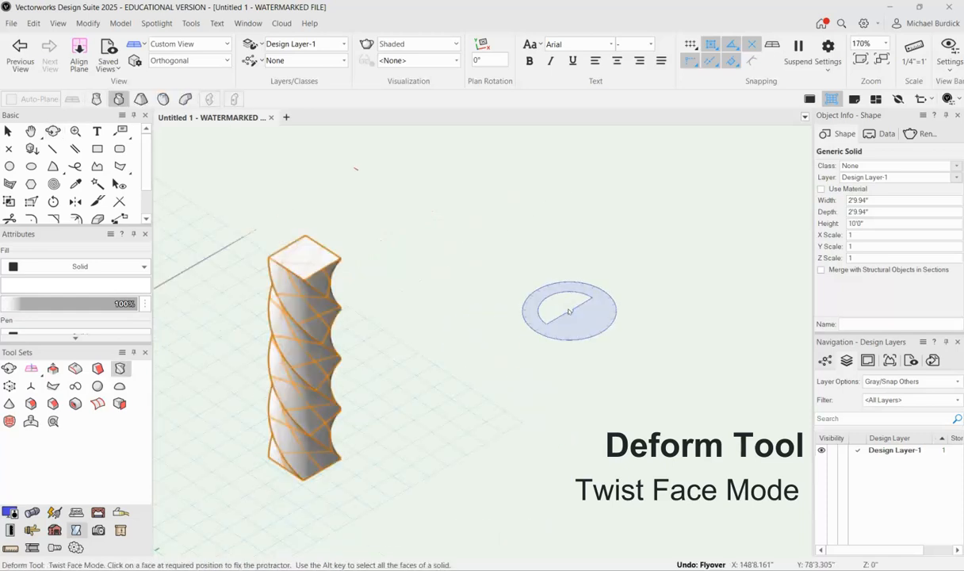
pyautogui.hotkey('ctrl', 'z')
pyautogui.hotkey('ctrl', 'z')
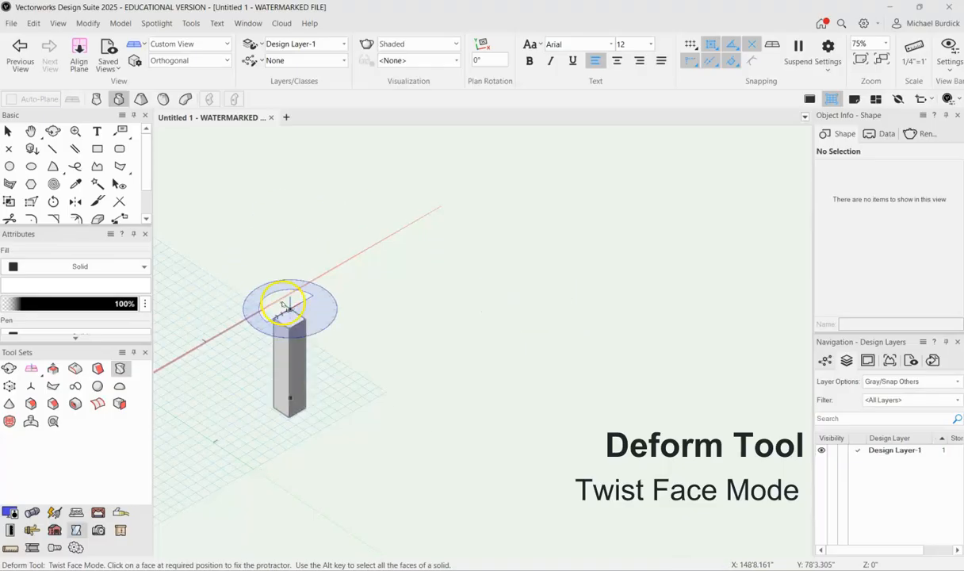
# Try twisting the column's top face about one of its corners by about 60°, and undo that twist
pyautogui.scroll(4, 287, 305)
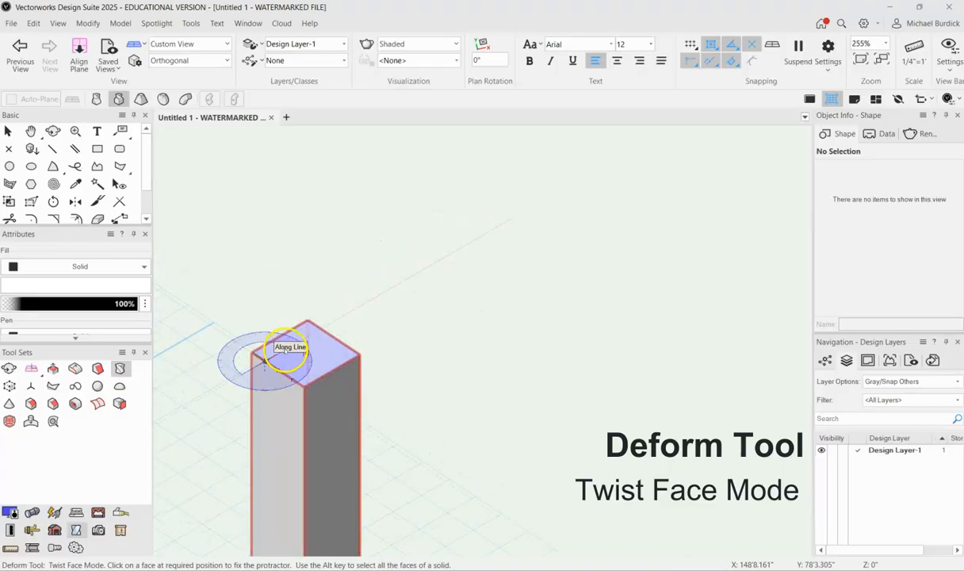
pyautogui.click(357, 355)
pyautogui.click(570, 349)
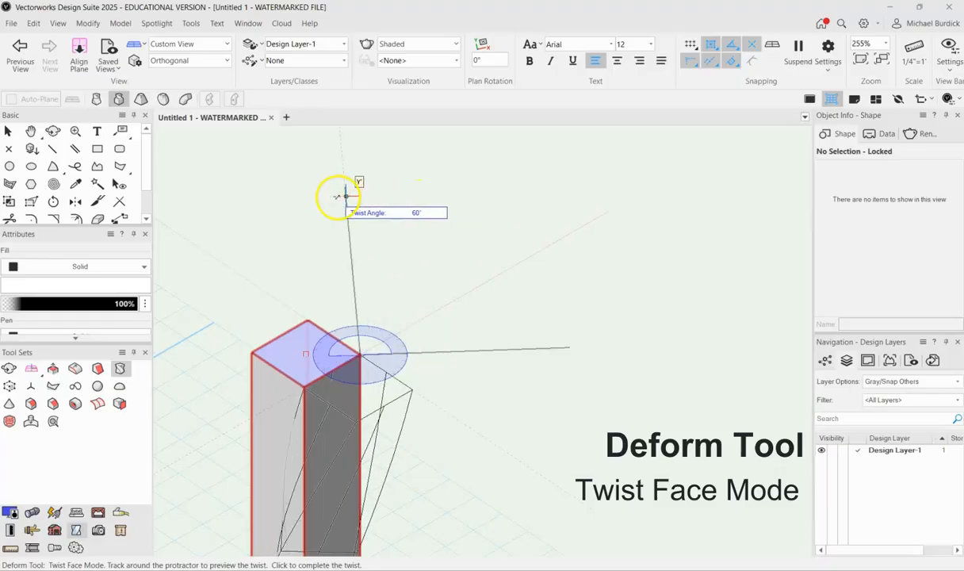
pyautogui.click(334, 196)
pyautogui.hotkey('ctrl', 'z')
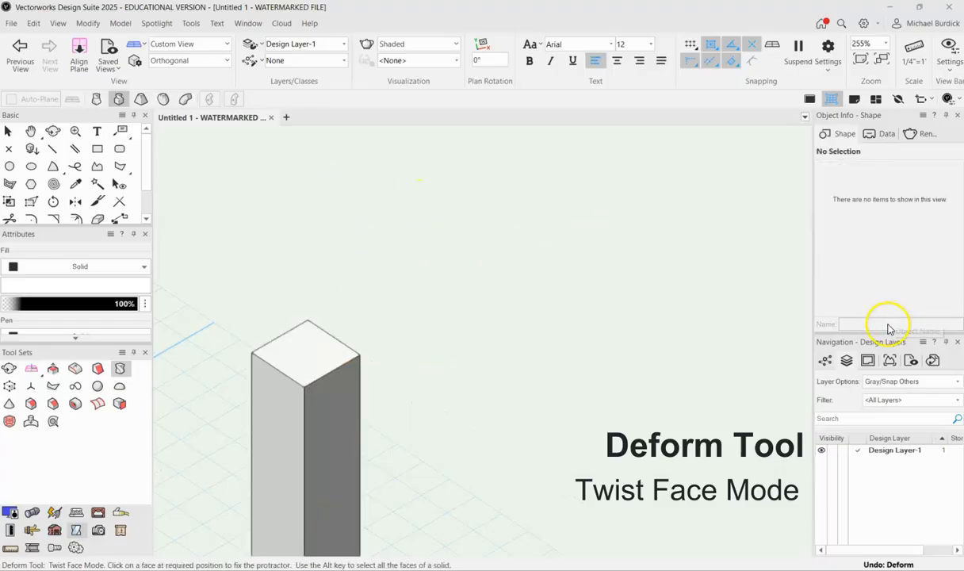
# Try twisting one of the column's tall side faces about its center, and examine the deformed solid from another angle
pyautogui.scroll(-5, 544, 295)
pyautogui.scroll(5, 555, 329)
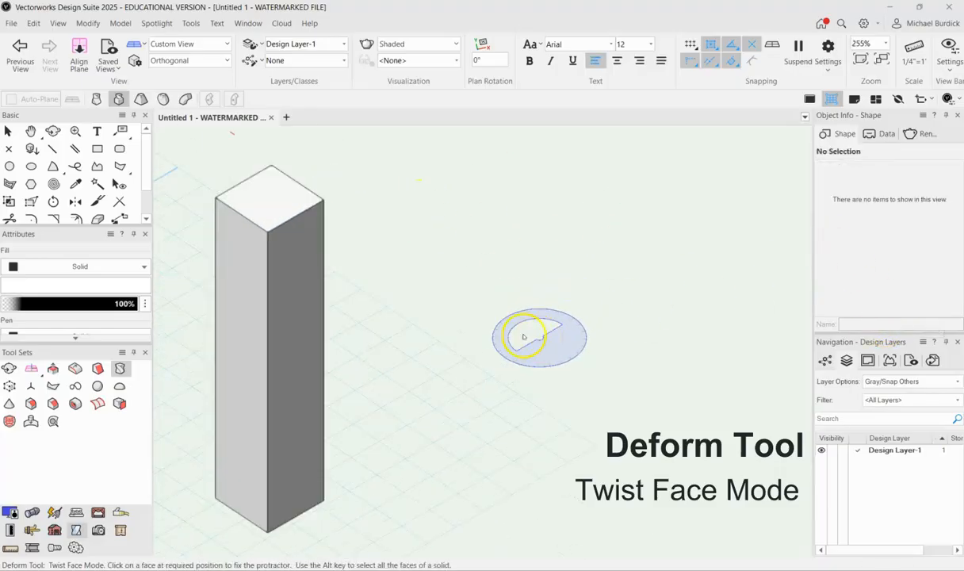
pyautogui.click(296, 366)
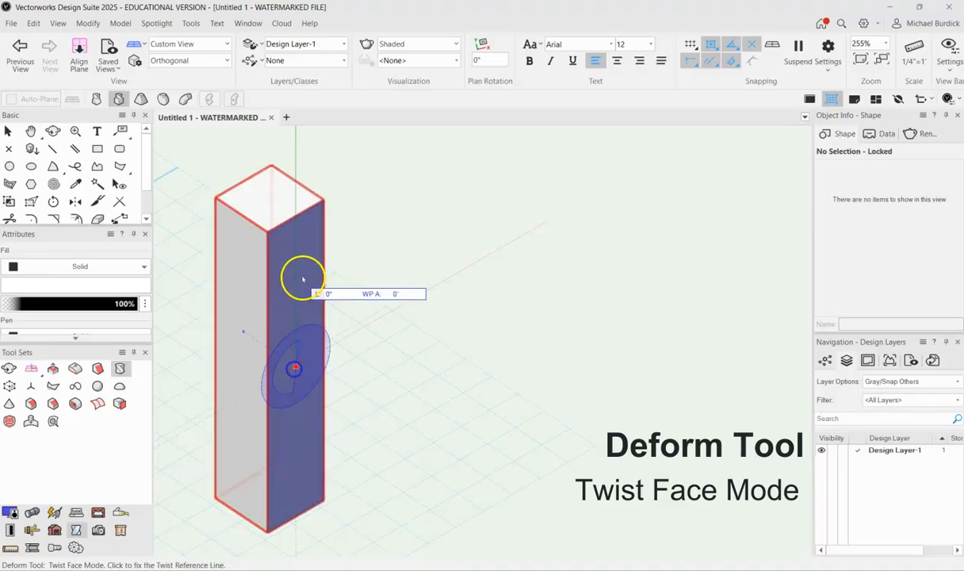
pyautogui.click(296, 216)
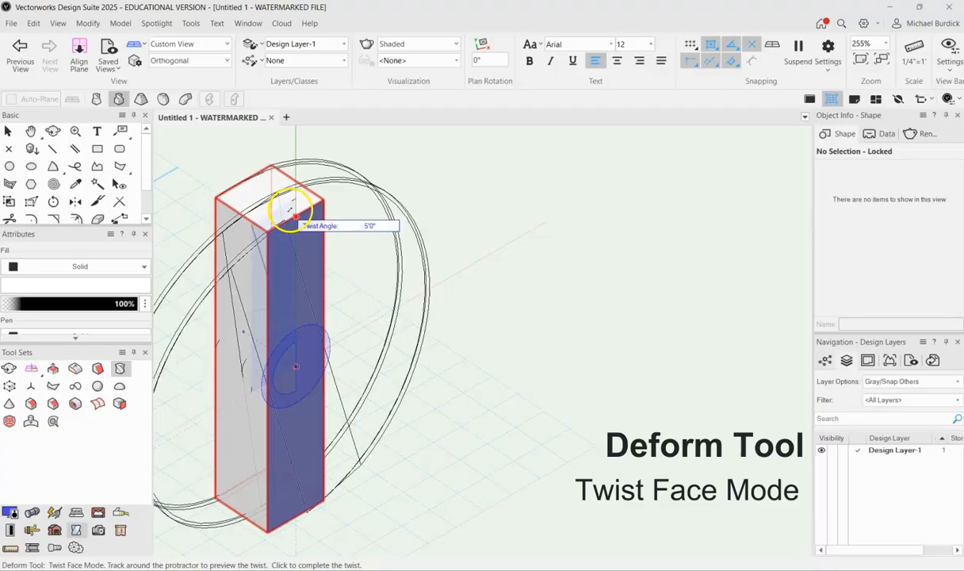
pyautogui.click(306, 216)
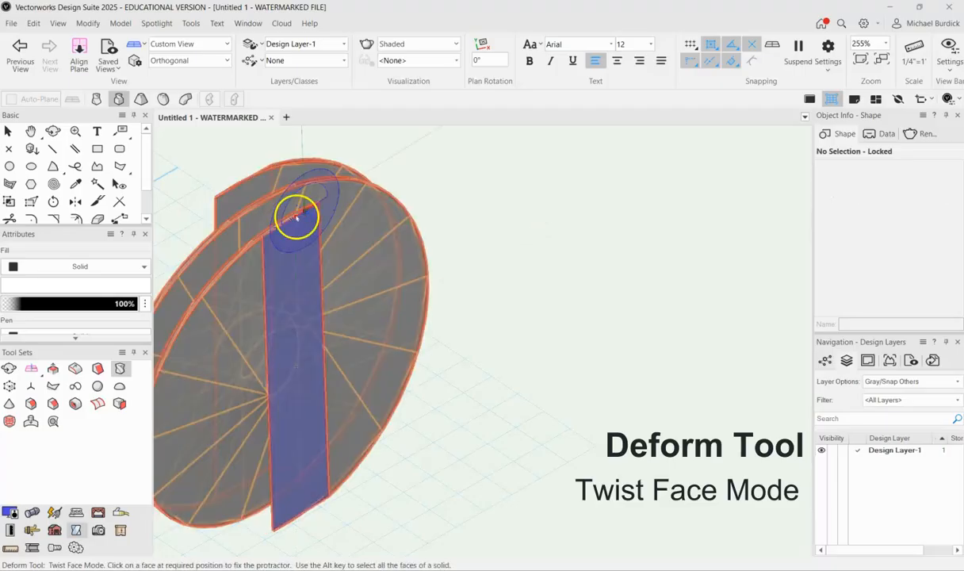
pyautogui.keyDown('shift'); pyautogui.moveTo(507, 350); pyautogui.dragTo(461, 374, button='middle'); pyautogui.keyUp('shift')
pyautogui.scroll(-2, 534, 368)
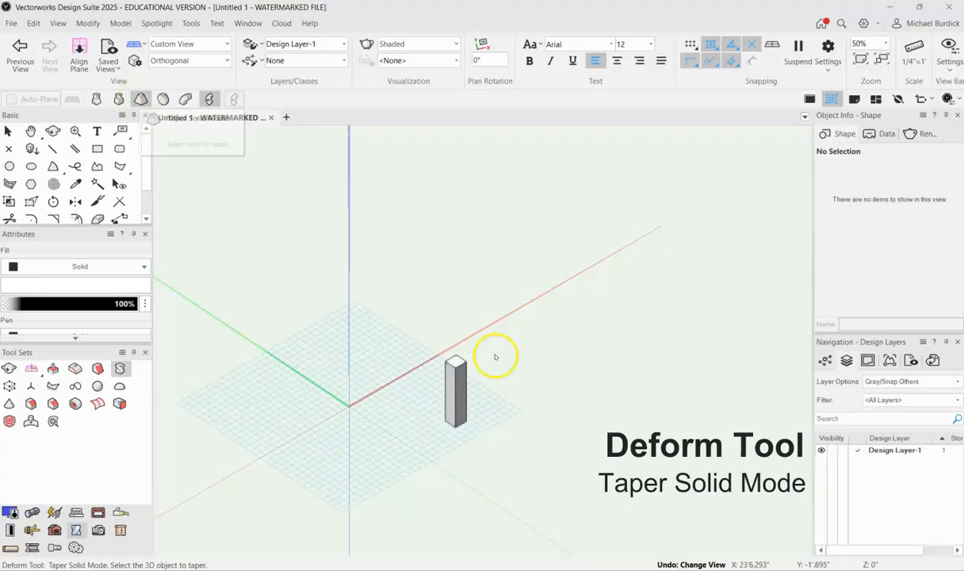
# In Taper Solid Mode, try widening the column's top outward from the top face's center to about 4'7" across
pyautogui.scroll(4, 473, 362)
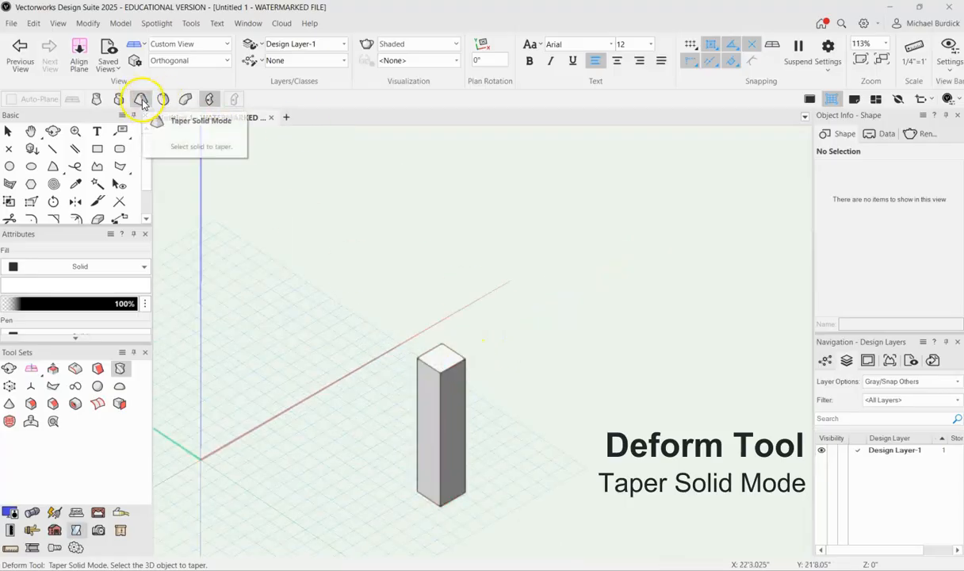
pyautogui.scroll(5, 496, 430)
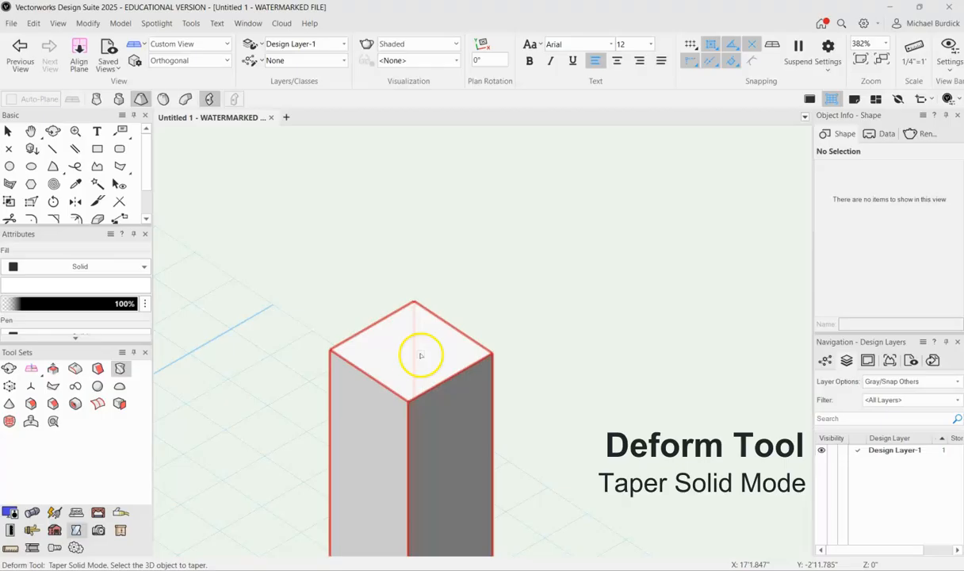
pyautogui.click(420, 354)
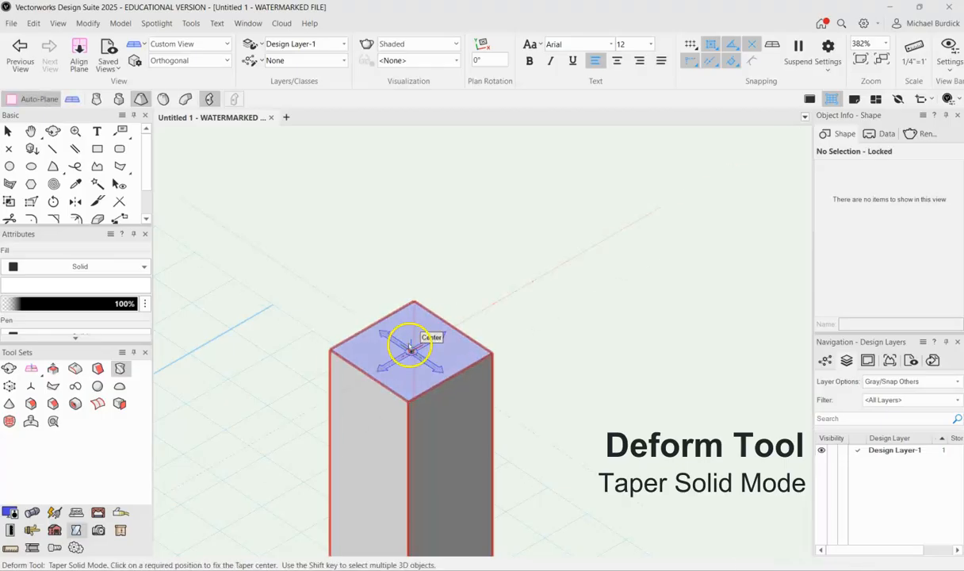
pyautogui.click(410, 347)
pyautogui.scroll(-4, 411, 349)
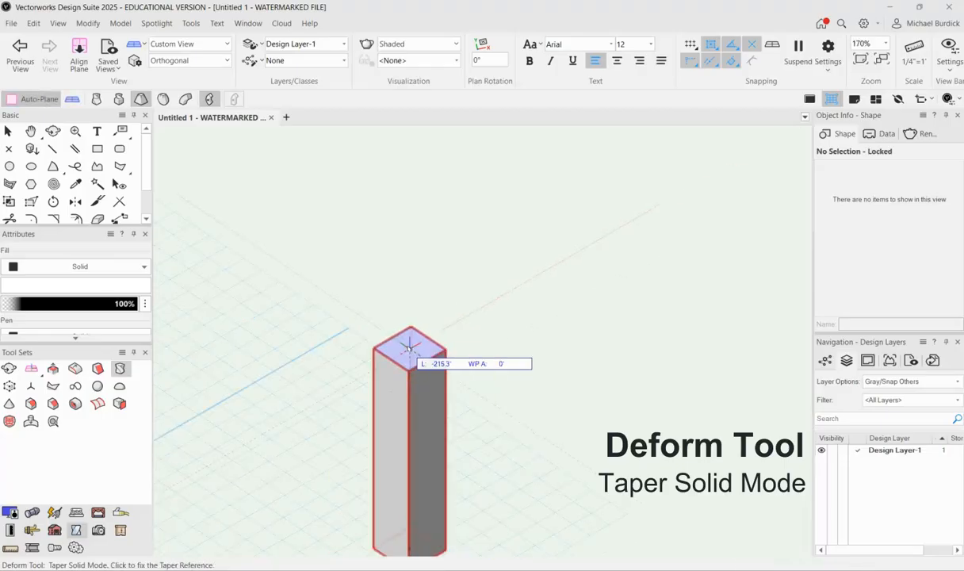
pyautogui.click(535, 281)
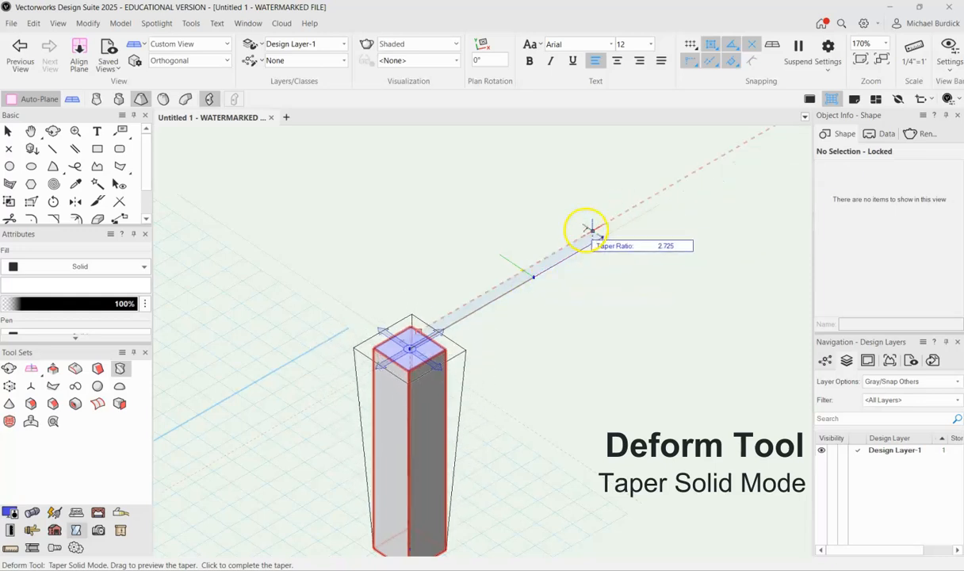
pyautogui.click(693, 178)
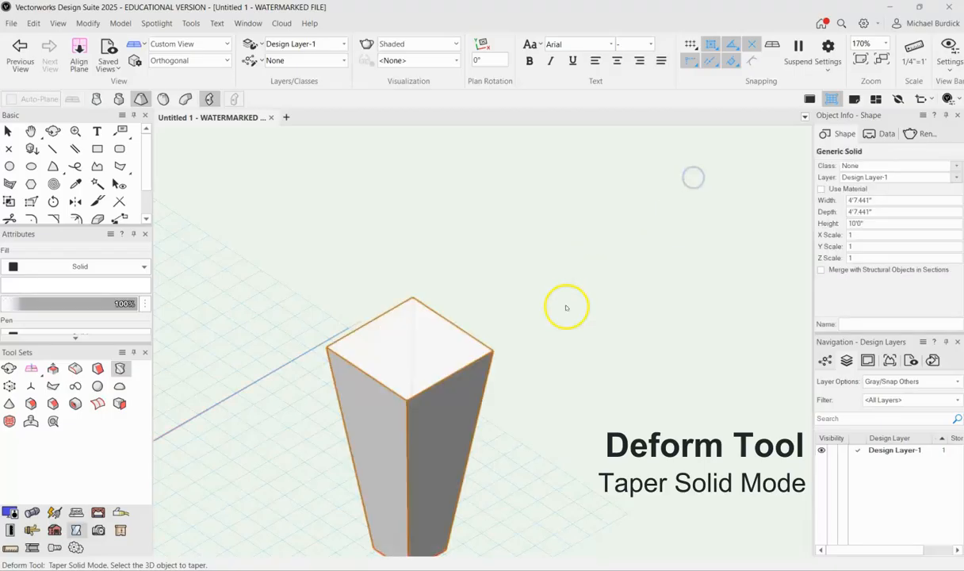
# Try a second taper on the widened column, narrowing its top around the top face's center
pyautogui.scroll(-3, 578, 268)
pyautogui.keyDown('shift'); pyautogui.moveTo(584, 352); pyautogui.dragTo(551, 373, button='middle'); pyautogui.keyUp('shift')
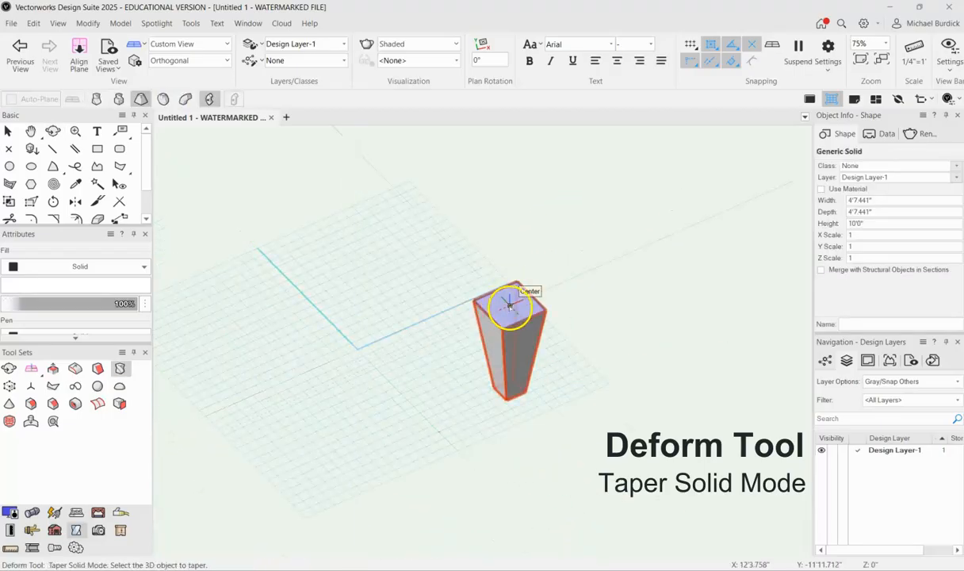
pyautogui.click(510, 305)
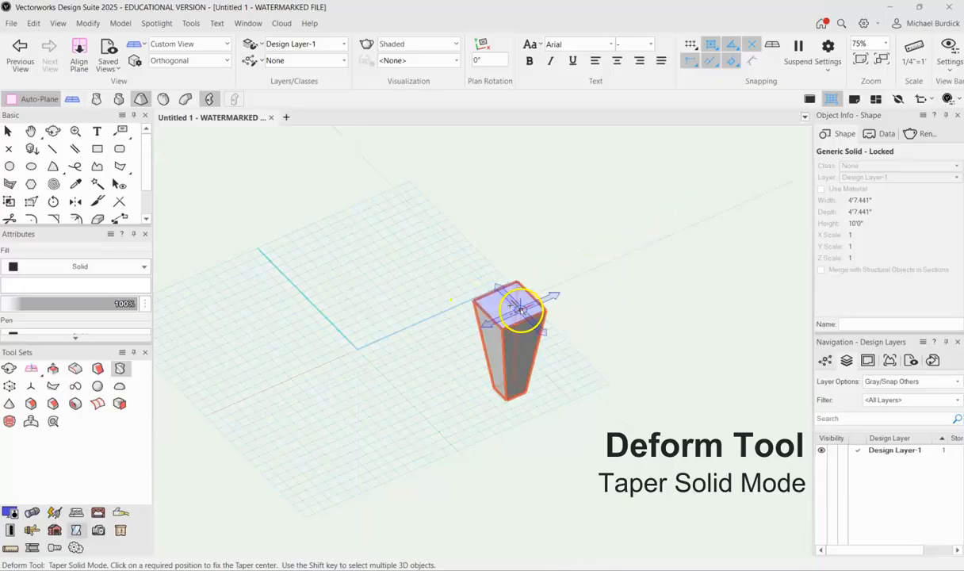
pyautogui.click(511, 304)
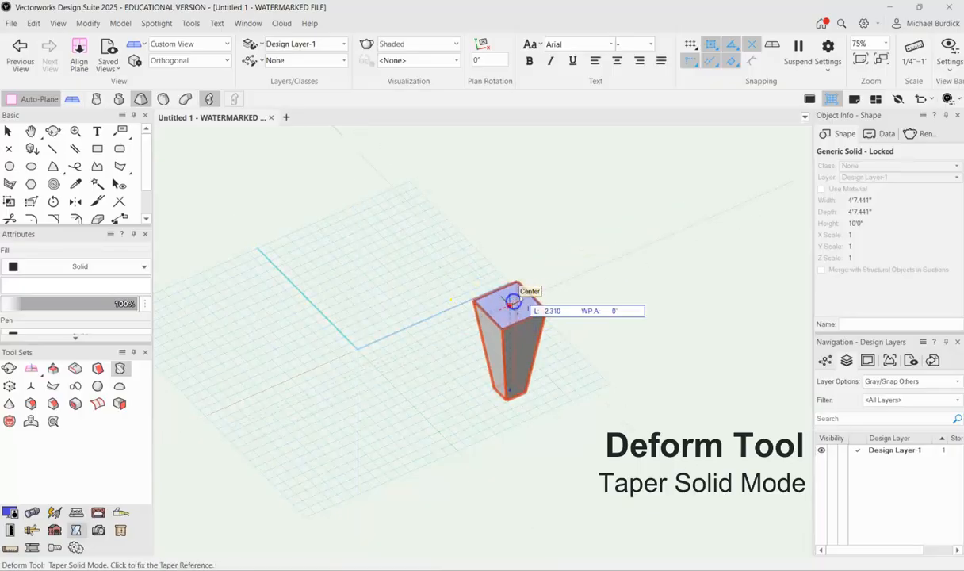
pyautogui.click(616, 258)
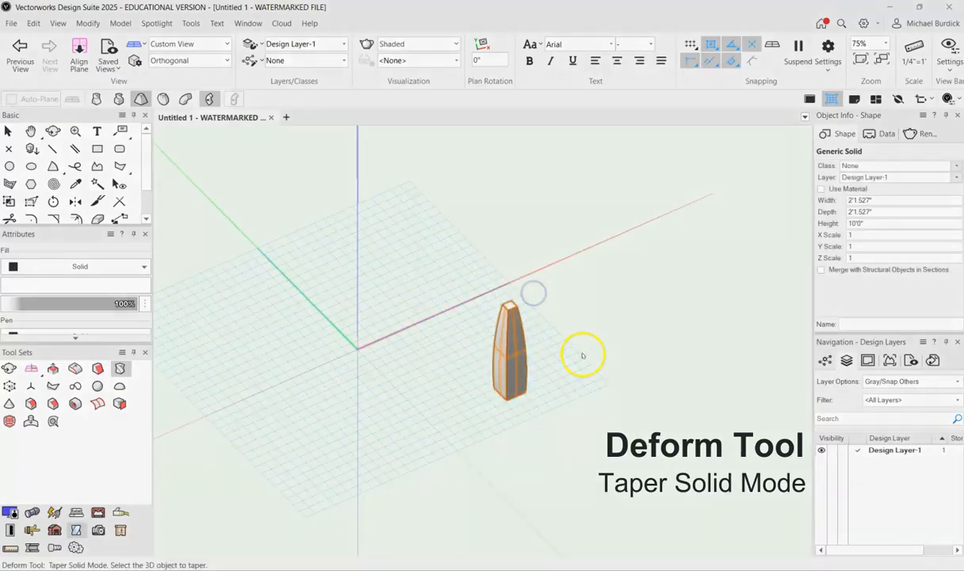
pyautogui.scroll(5, 508, 317)
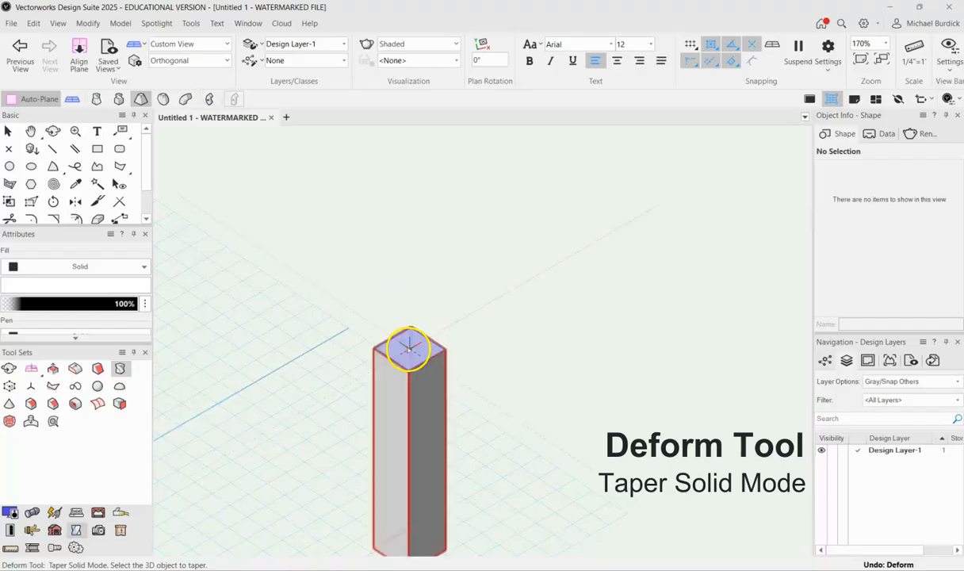
# Try tapering the original column in only one direction from its top face's center, narrowing the top, and undo the taper
pyautogui.click(409, 348)
pyautogui.click(411, 349)
pyautogui.click(559, 260)
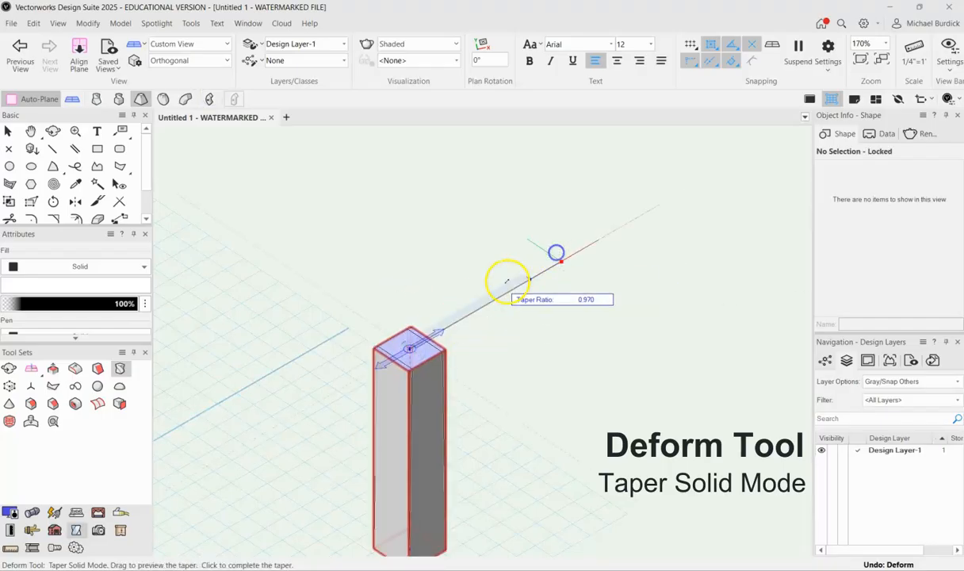
pyautogui.click(451, 320)
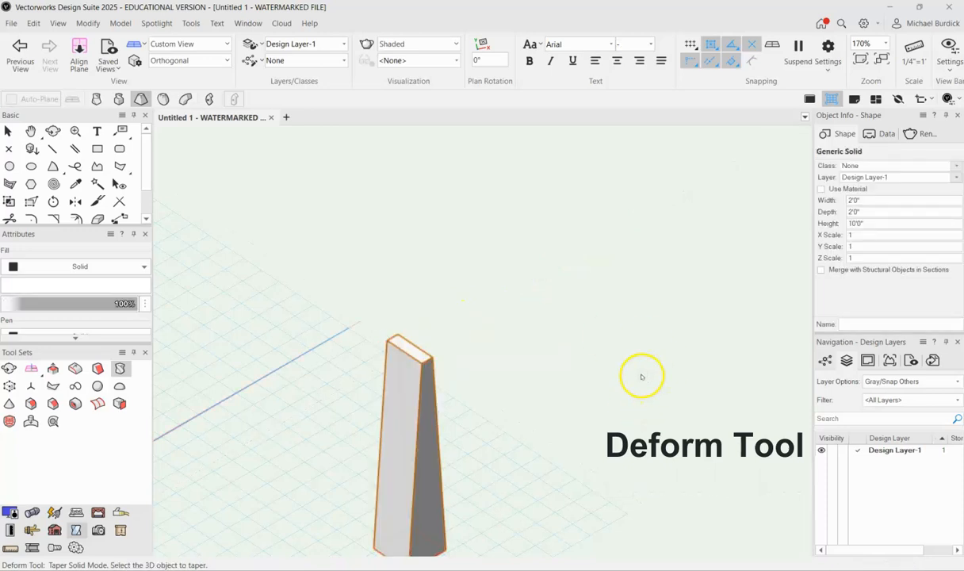
pyautogui.hotkey('ctrl', 'z')
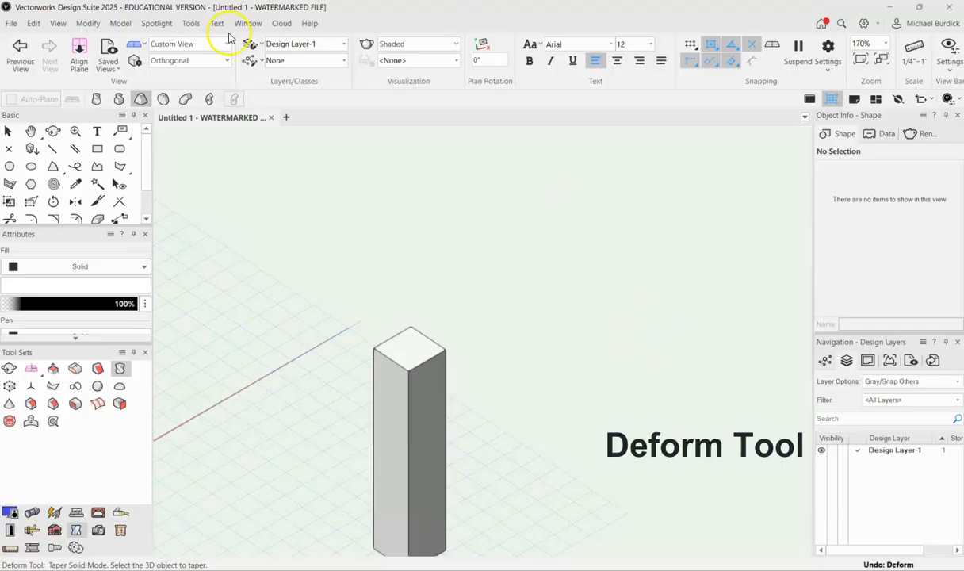
# In Bulge Solid Mode, try bulging the column's middle widely outward from the top face's center, and undo the bulge
pyautogui.click(164, 99)
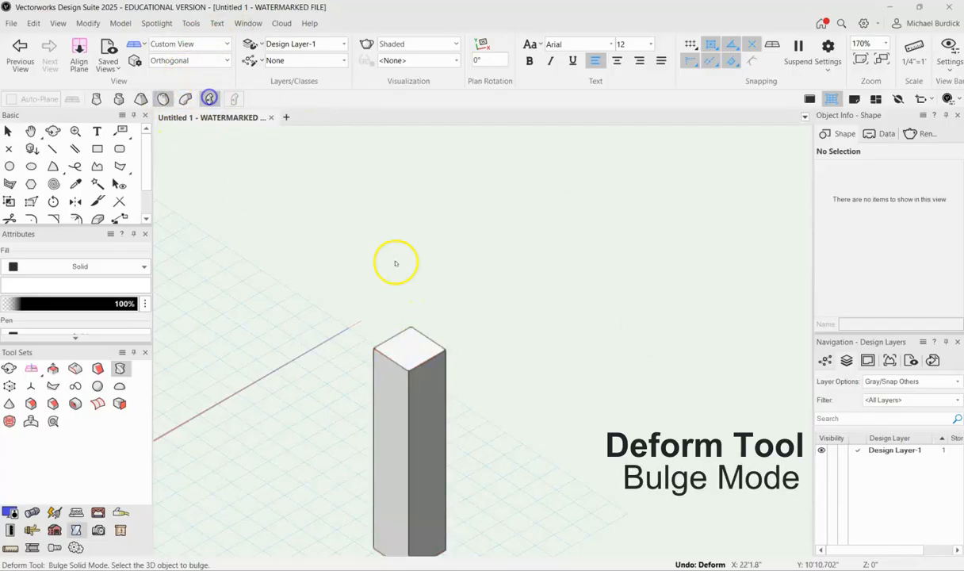
pyautogui.click(410, 347)
pyautogui.click(410, 349)
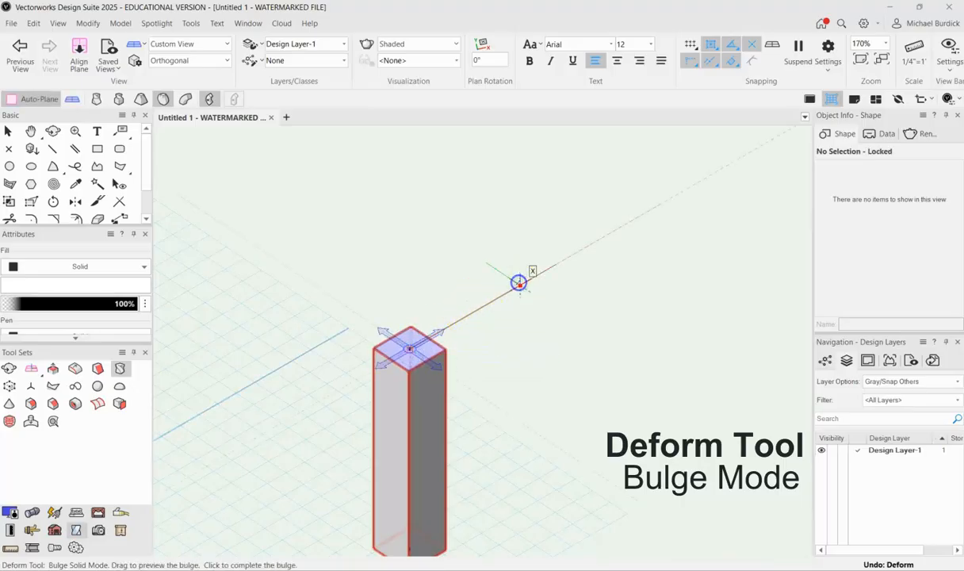
pyautogui.click(689, 173)
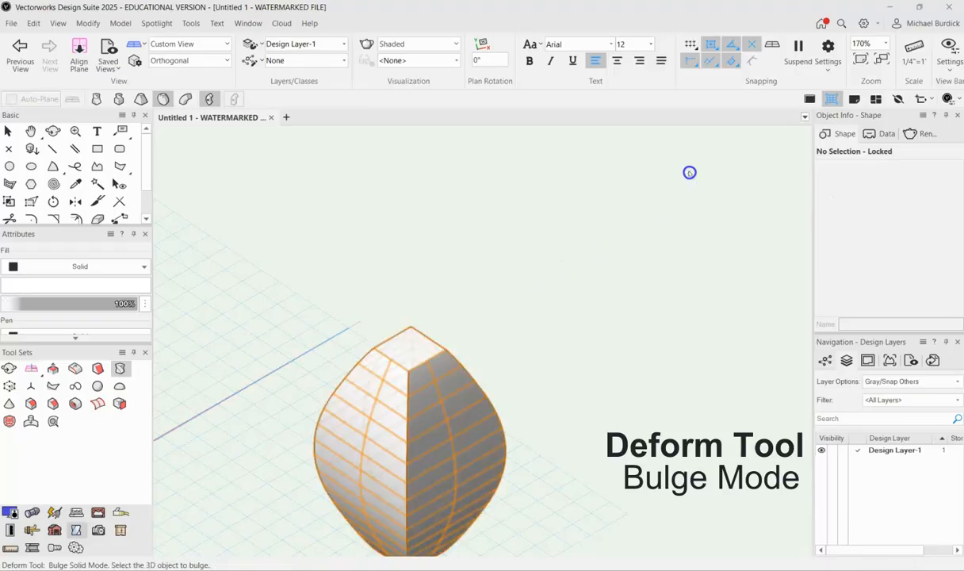
pyautogui.keyDown('ctrl'); pyautogui.moveTo(661, 398); pyautogui.dragTo(621, 359, button='middle'); pyautogui.keyUp('ctrl')
pyautogui.hotkey('ctrl', 'z')
pyautogui.hotkey('ctrl', 'z')
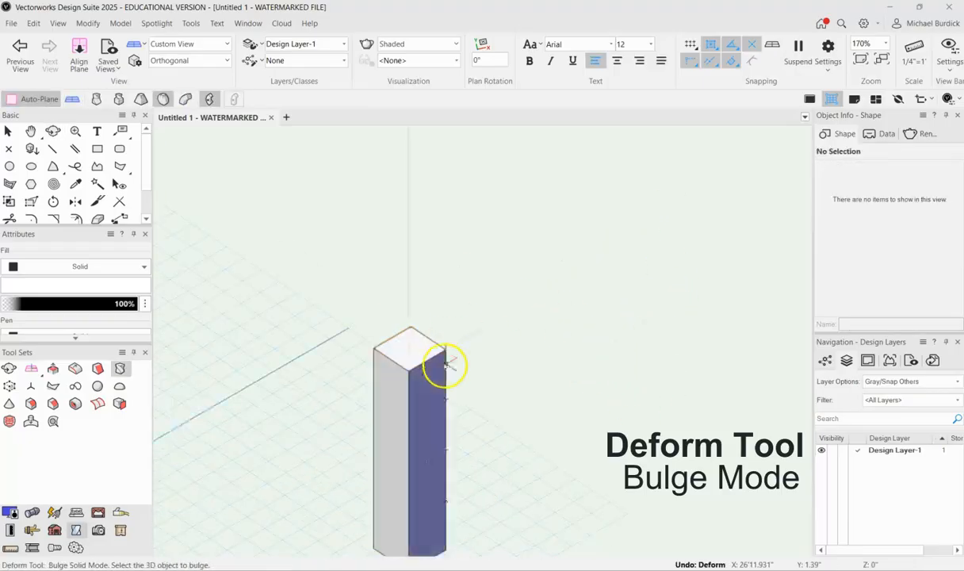
# Try pinching the column's middle inward with a bulge from the top face's center, and undo it
pyautogui.click(409, 346)
pyautogui.click(410, 349)
pyautogui.click(634, 216)
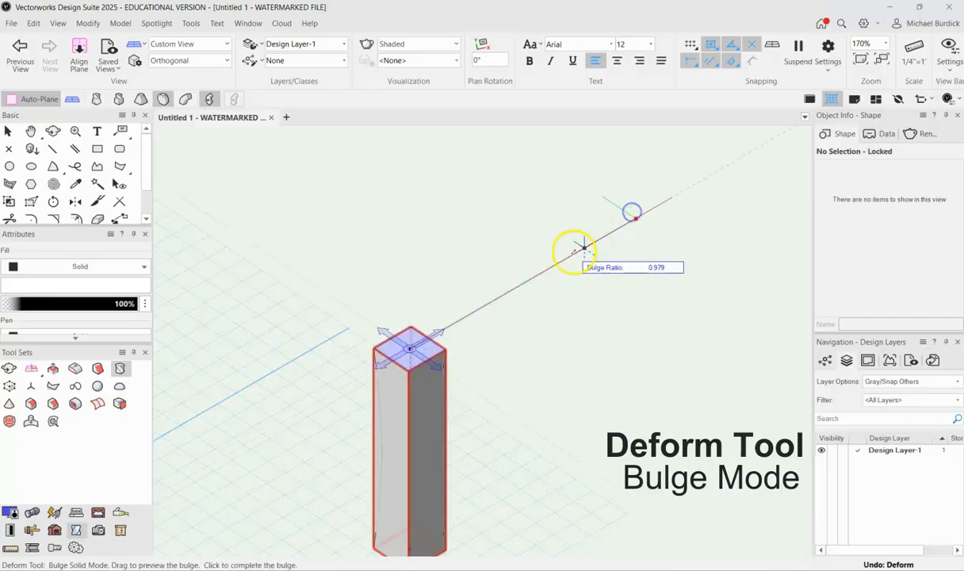
pyautogui.click(477, 293)
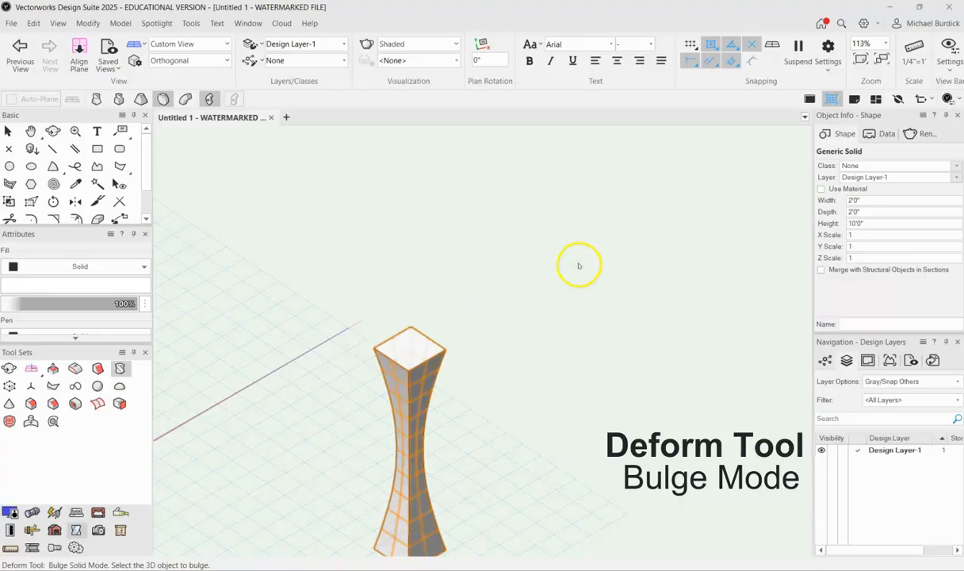
pyautogui.scroll(-2, 575, 277)
pyautogui.hotkey('ctrl', 'z')
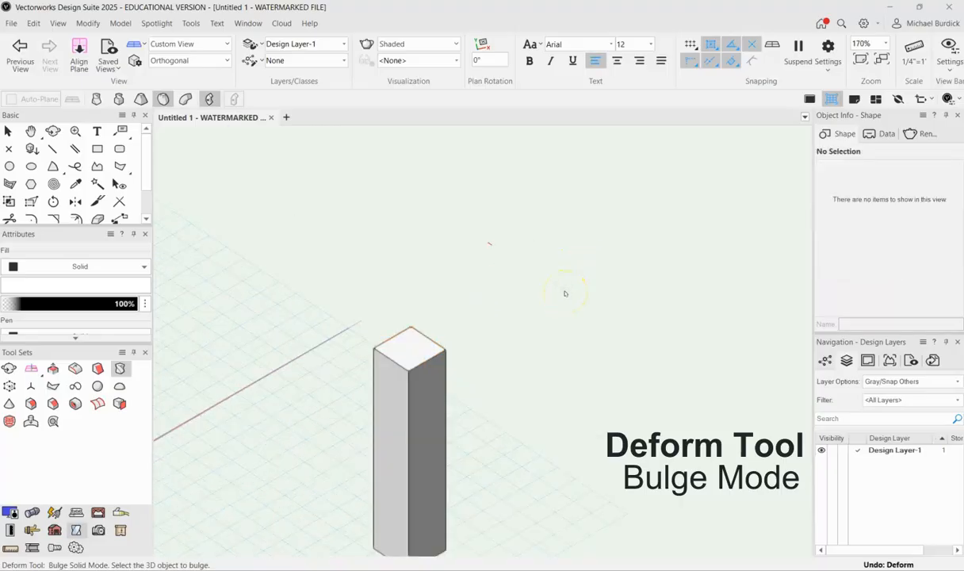
# Try bulging the column inward from the center of a tall side face along its vertical axis, and examine the deformed solid
pyautogui.scroll(-1, 510, 395)
pyautogui.scroll(2, 486, 487)
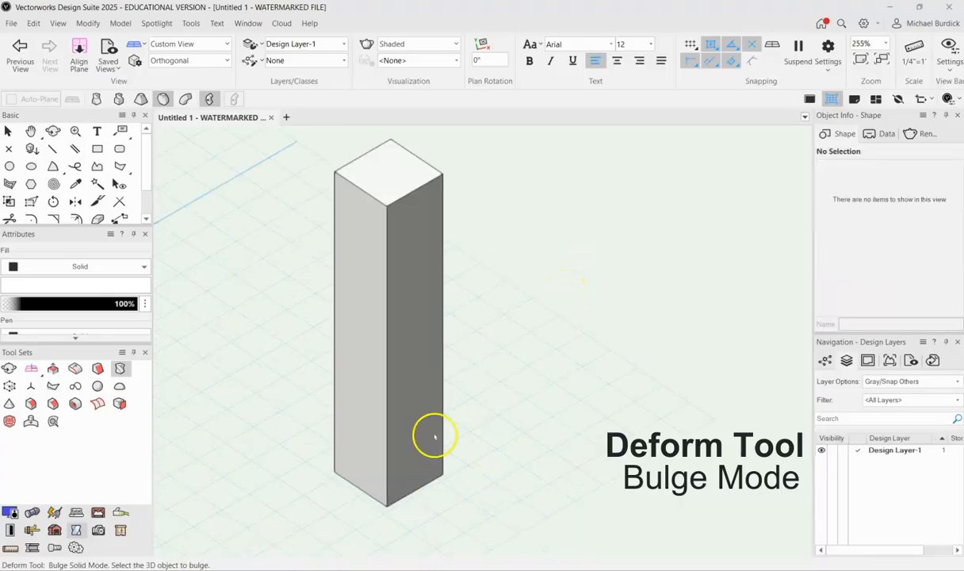
pyautogui.click(414, 343)
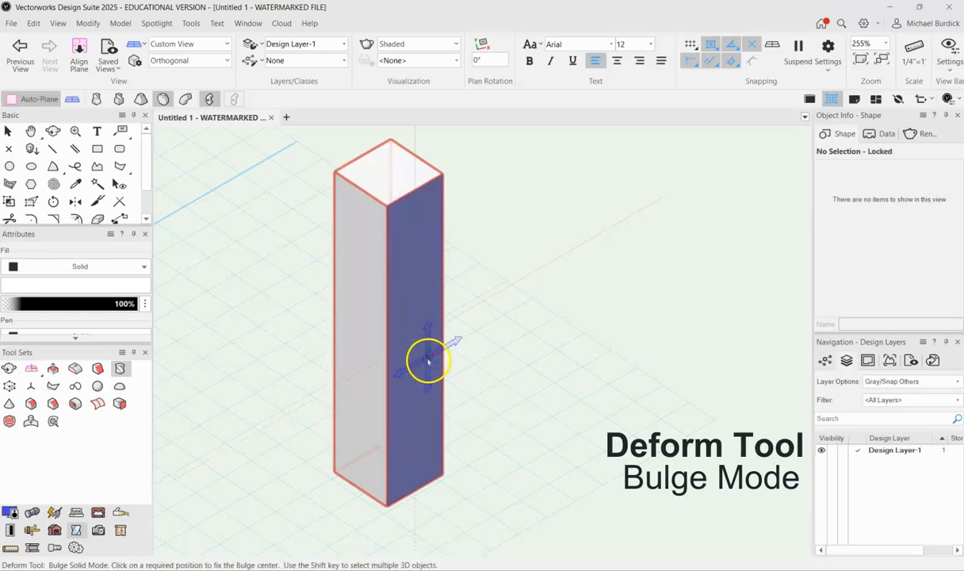
pyautogui.click(414, 341)
pyautogui.click(414, 191)
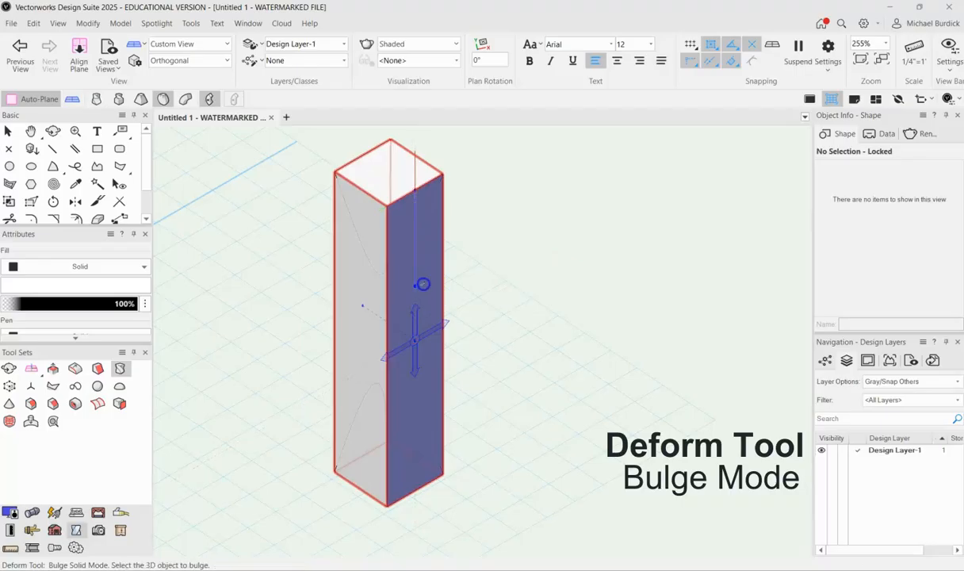
pyautogui.click(423, 284)
pyautogui.keyDown('ctrl'); pyautogui.moveTo(462, 364); pyautogui.dragTo(500, 336, button='middle'); pyautogui.keyUp('ctrl')
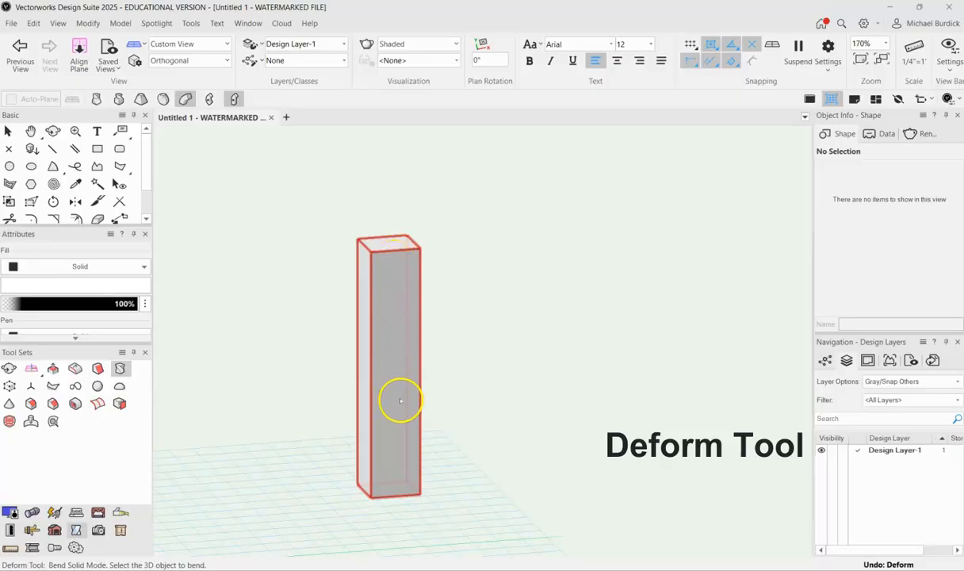
# In Bend Solid Mode, try bending the column's upper half freehand about the center of a tall side face
pyautogui.click(212, 100)
pyautogui.click(212, 101)
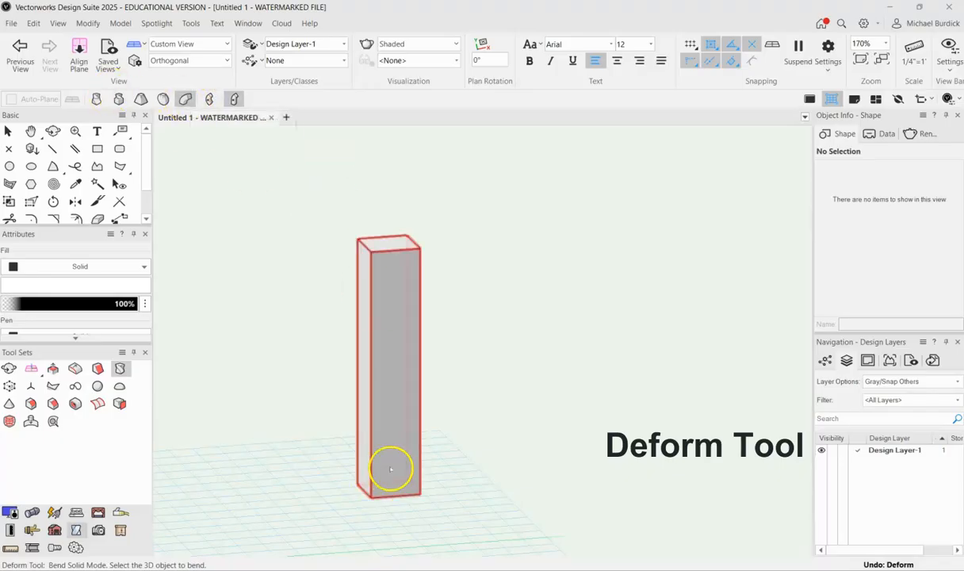
pyautogui.click(395, 435)
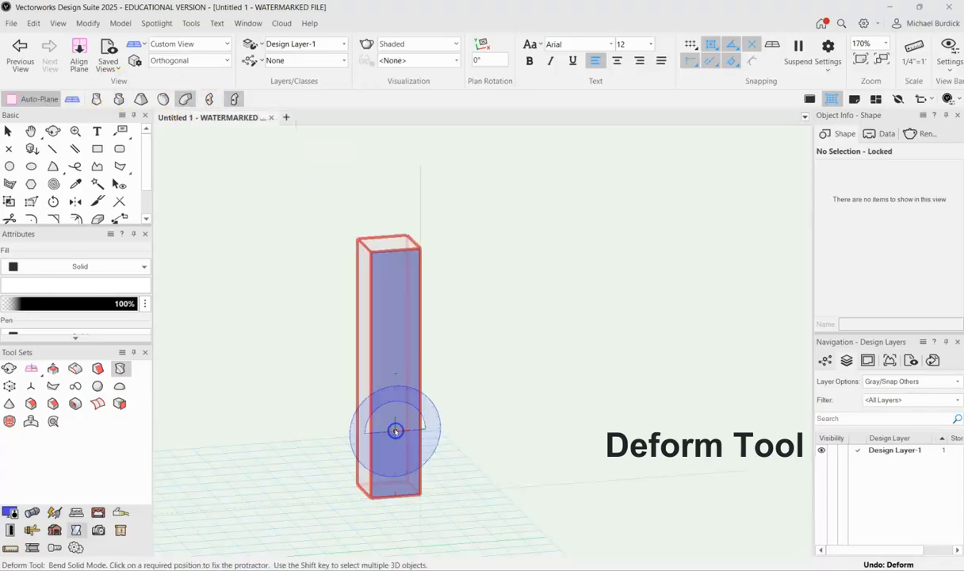
pyautogui.click(394, 381)
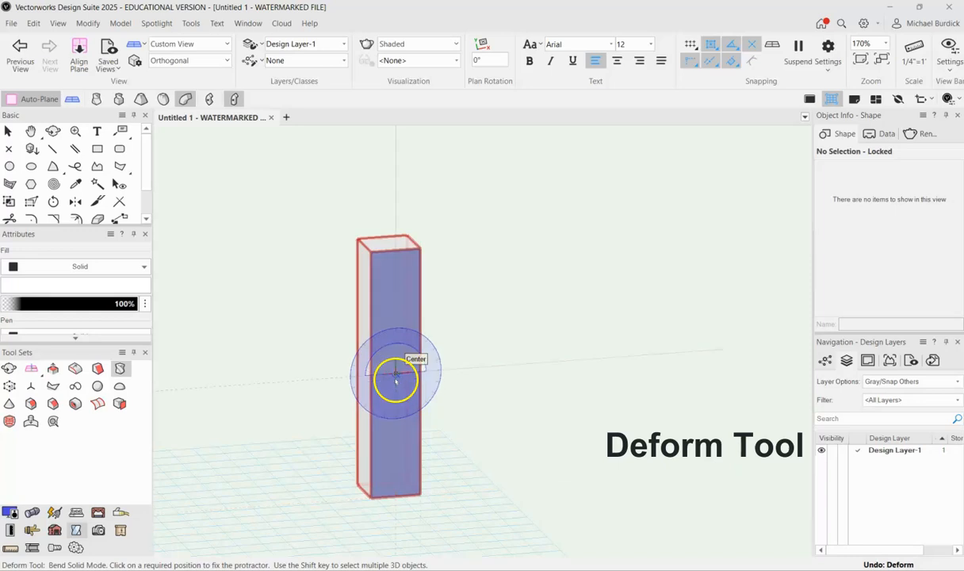
pyautogui.click(393, 270)
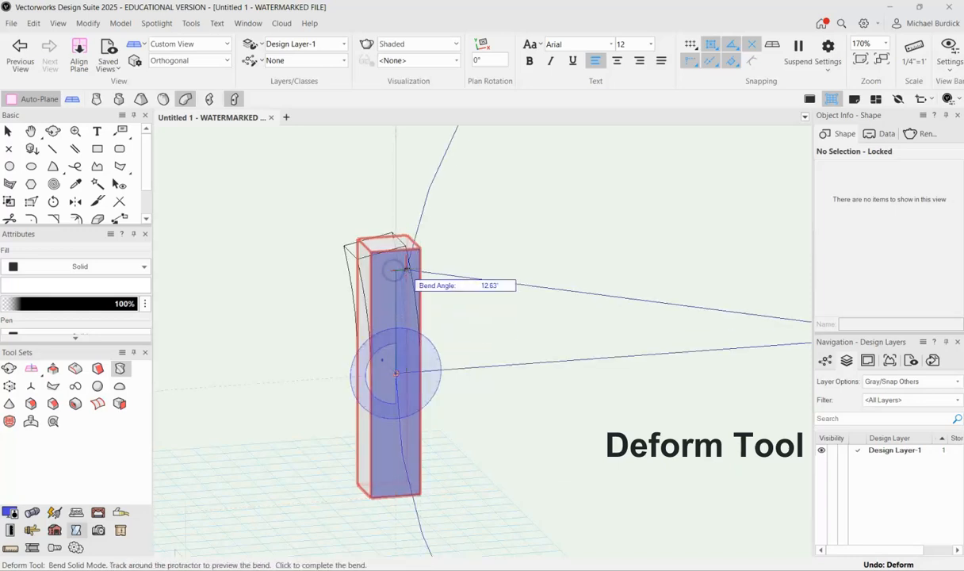
pyautogui.click(498, 298)
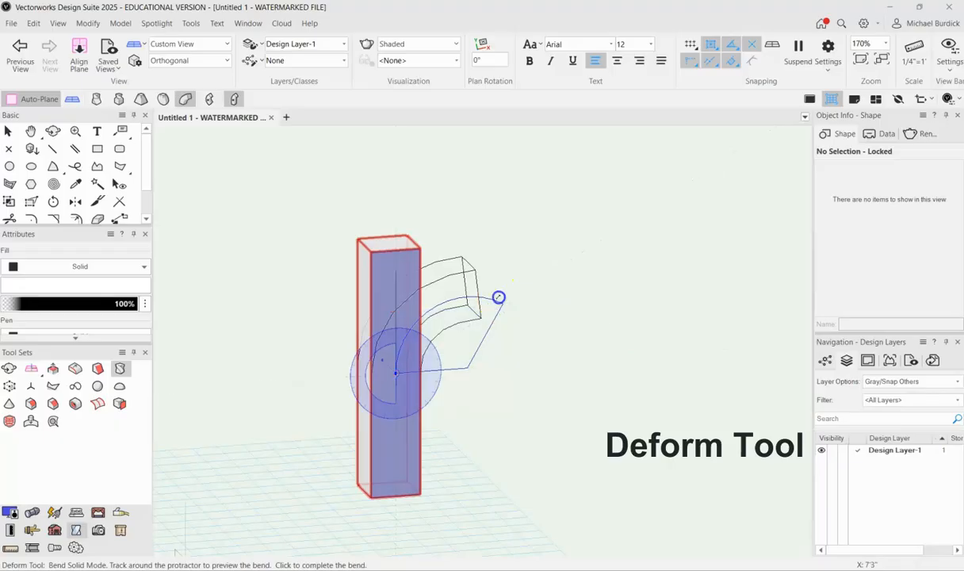
pyautogui.keyDown('ctrl'); pyautogui.moveTo(553, 417); pyautogui.dragTo(473, 385, button='middle'); pyautogui.keyUp('ctrl')
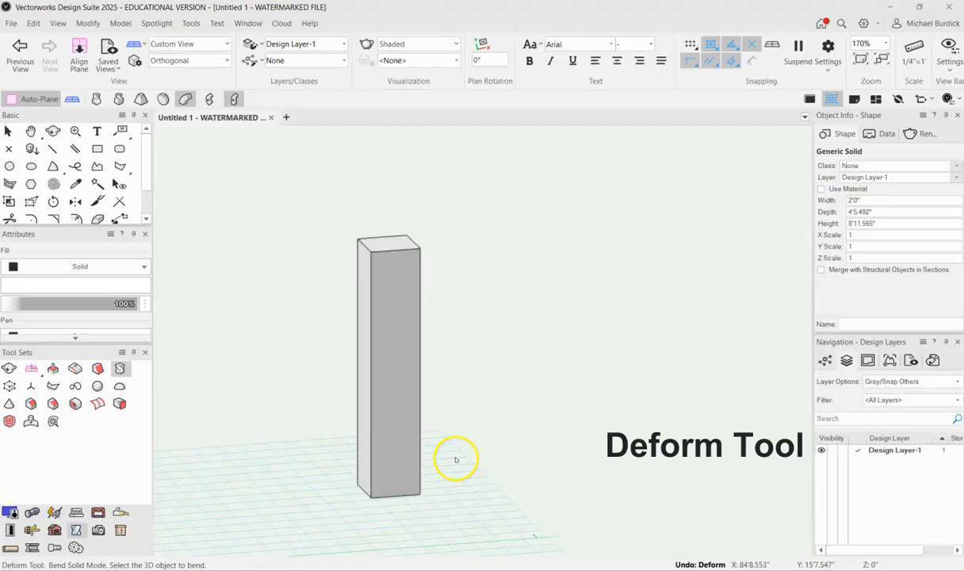
# Bend the column's upper half 90° about the center of the same tall side face, with the bend axis running vertically
pyautogui.click(405, 450)
pyautogui.click(403, 421)
pyautogui.click(398, 378)
pyautogui.click(398, 268)
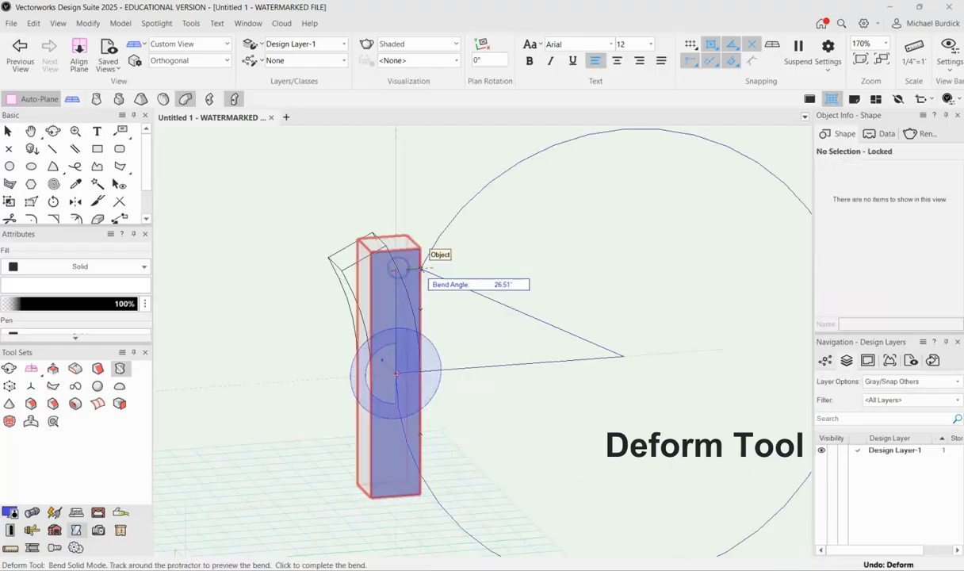
pyautogui.click(461, 285)
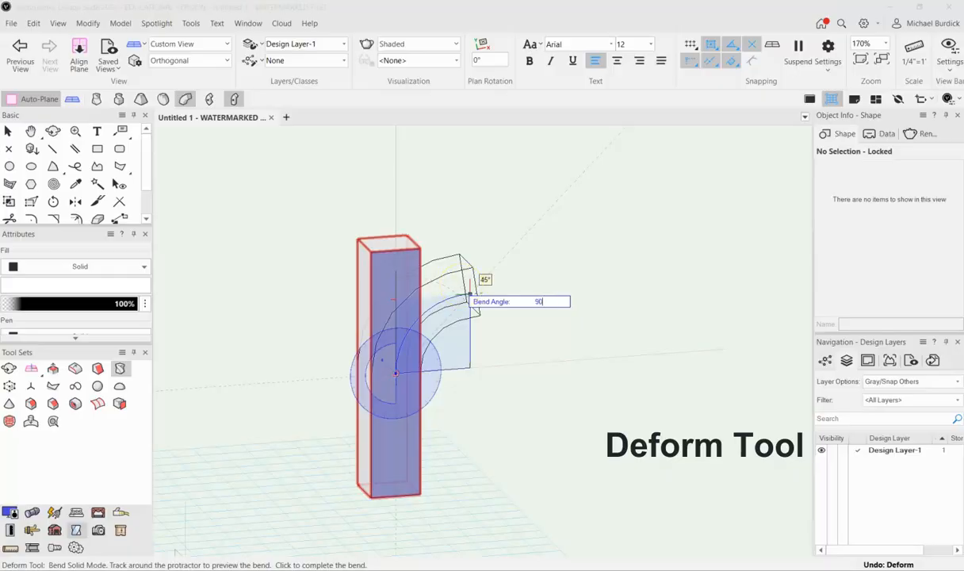
pyautogui.press('Tab')
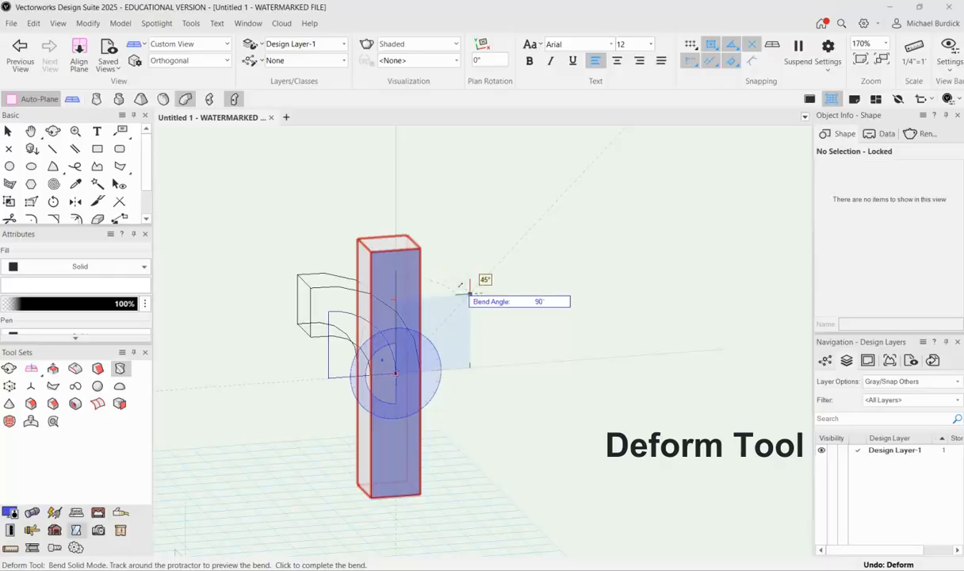
pyautogui.click(460, 286)
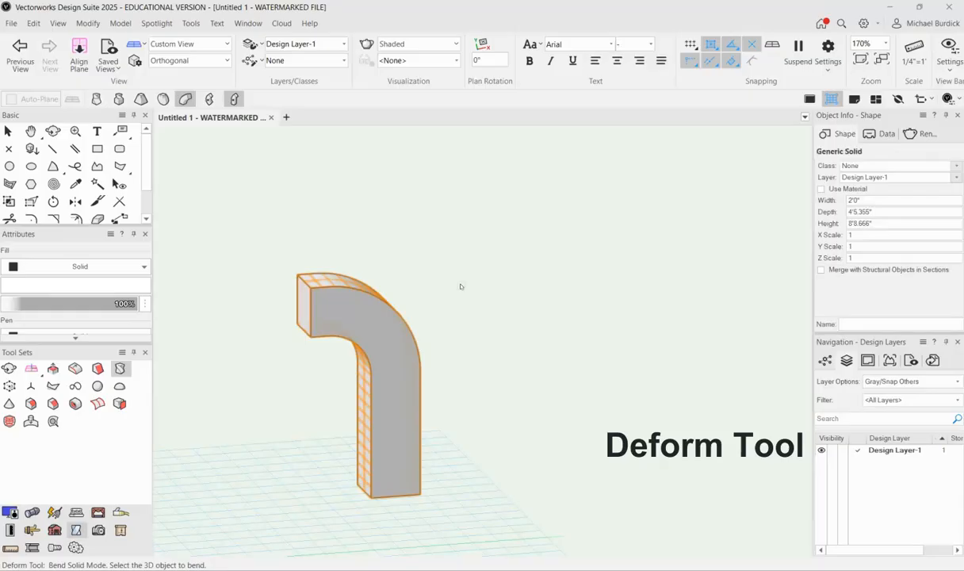
# Examine the bent column from the side, and delete it from the model
pyautogui.keyDown('ctrl'); pyautogui.moveTo(388, 452); pyautogui.dragTo(352, 418, button='middle'); pyautogui.keyUp('ctrl')
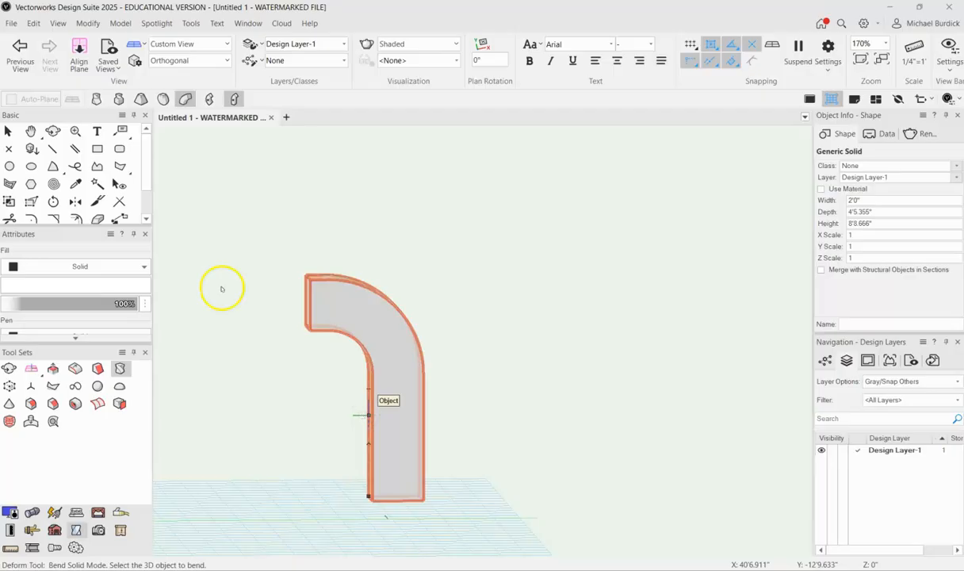
pyautogui.scroll(-3, 202, 350)
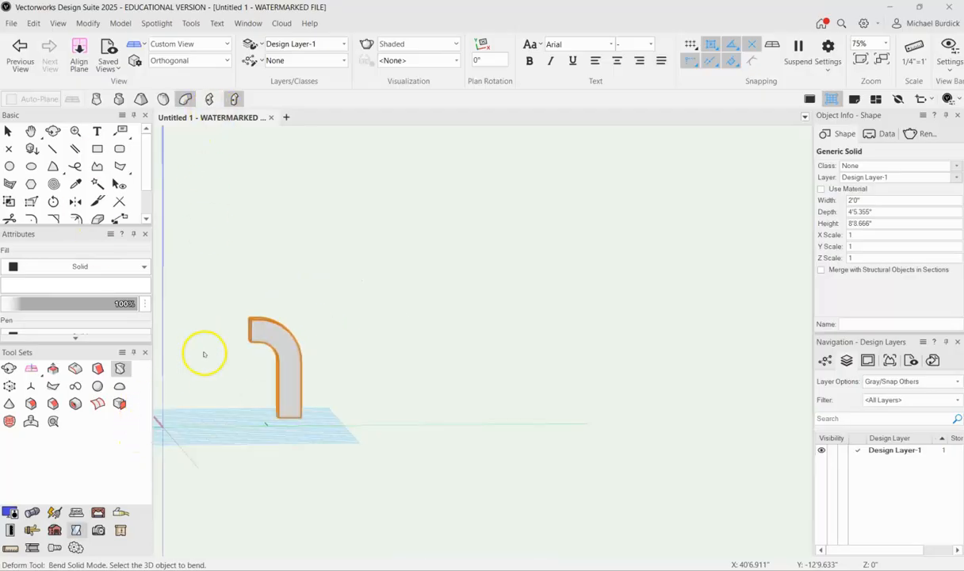
pyautogui.press('Delete')
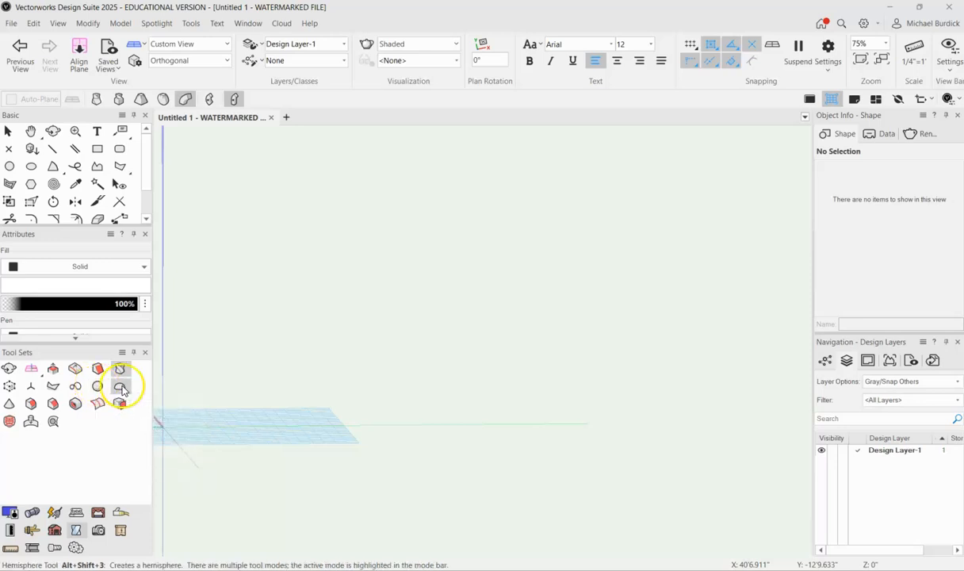
# Create a sphere with a 4' radius, centered on the ground grid beside the origin
pyautogui.click(16, 405)
pyautogui.moveTo(533, 390)
pyautogui.keyDown('ctrl'); pyautogui.mouseDown(button='middle')
pyautogui.moveTo(566, 362)
pyautogui.moveTo(466, 361)
pyautogui.moveTo(523, 385)
pyautogui.mouseUp(button='middle'); pyautogui.keyUp('ctrl')
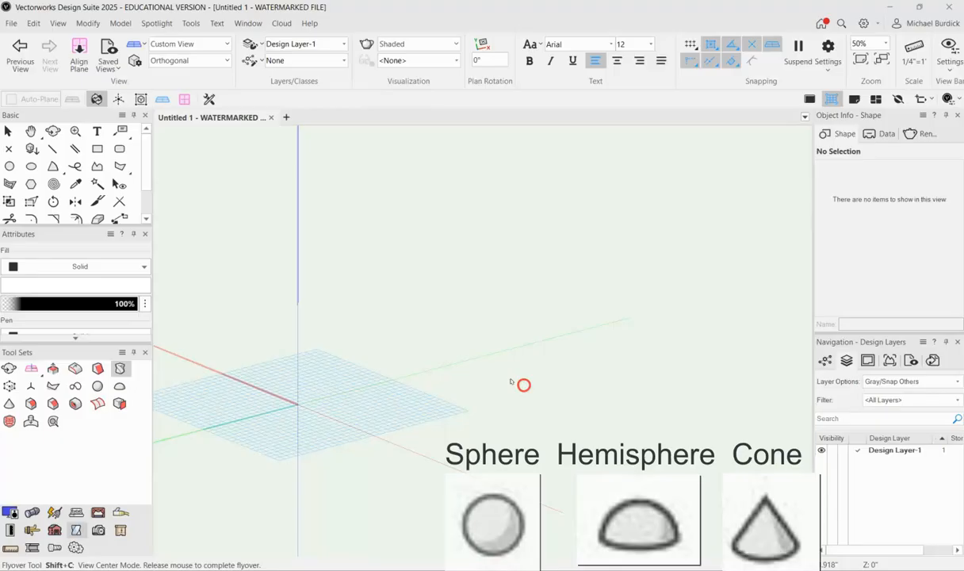
pyautogui.click(98, 386)
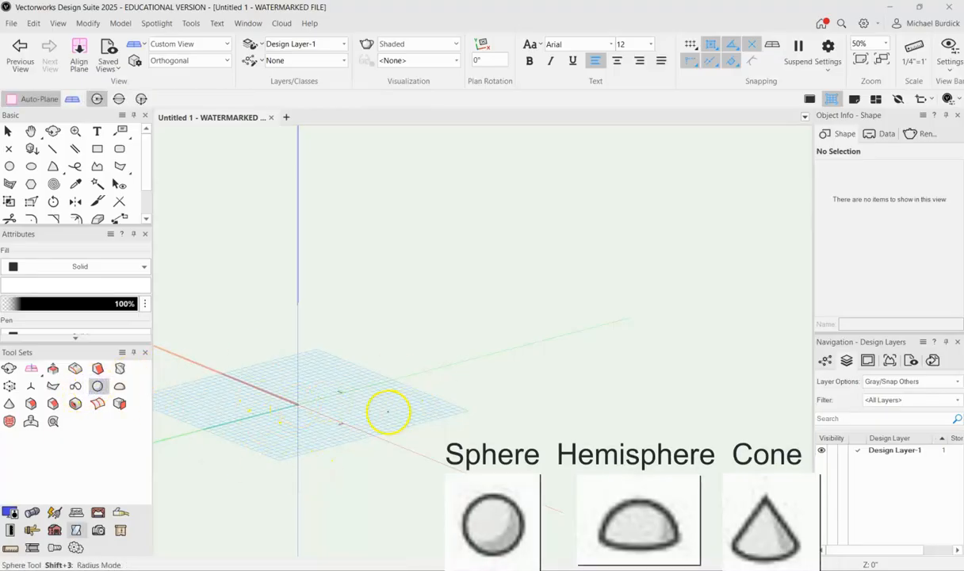
pyautogui.click(388, 411)
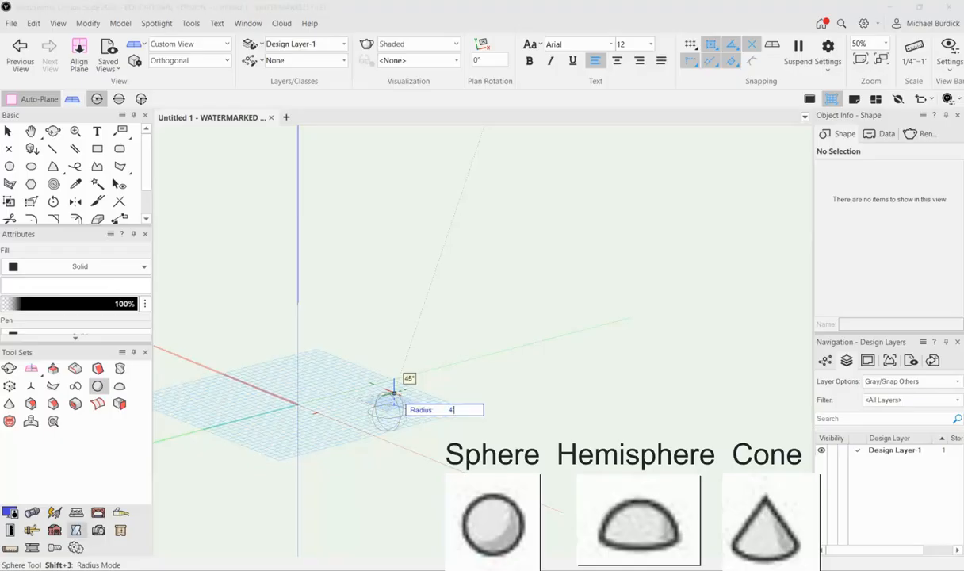
pyautogui.click(393, 392)
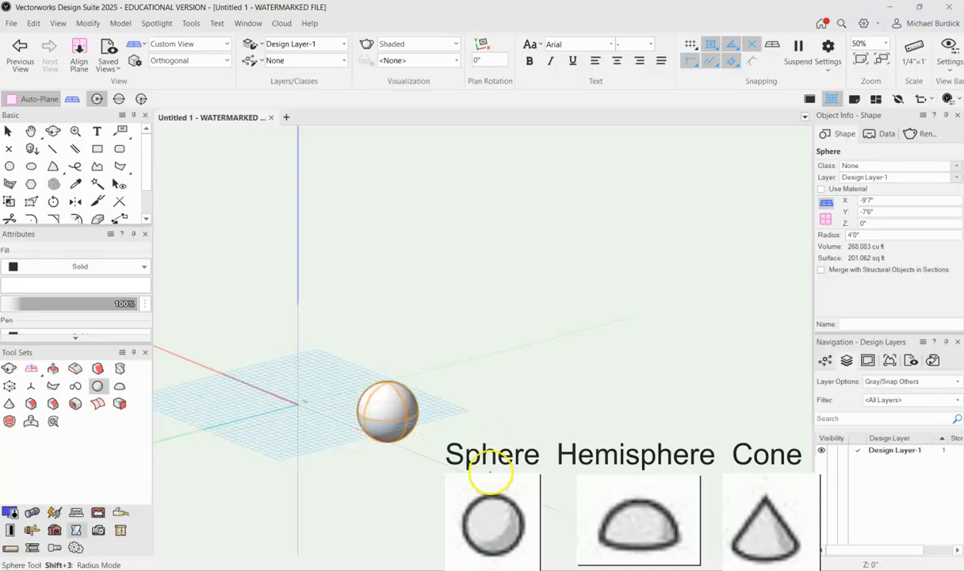
pyautogui.moveTo(380, 465); pyautogui.dragTo(460, 379)
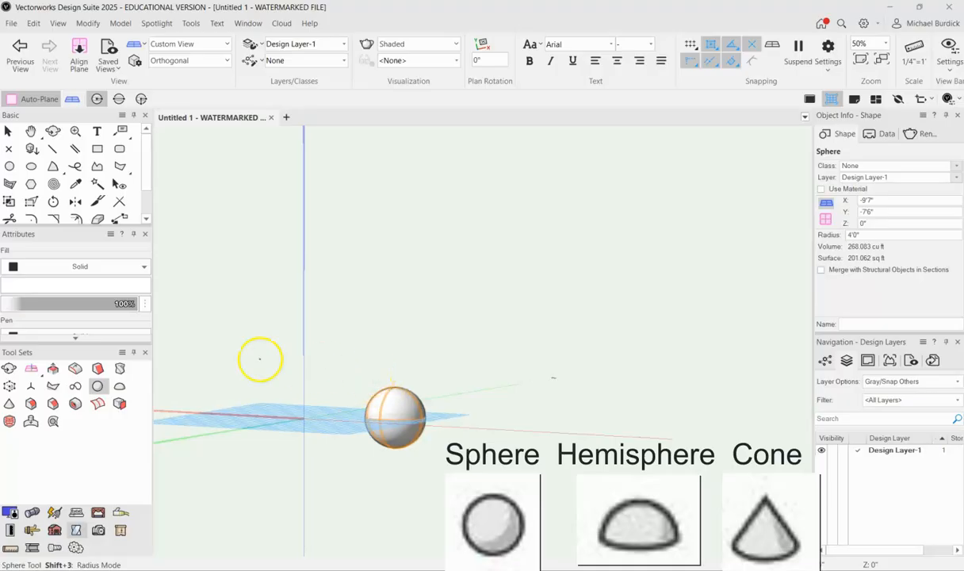
# Create a hemisphere with a 4' radius on the ground plane next to the sphere
pyautogui.click(120, 386)
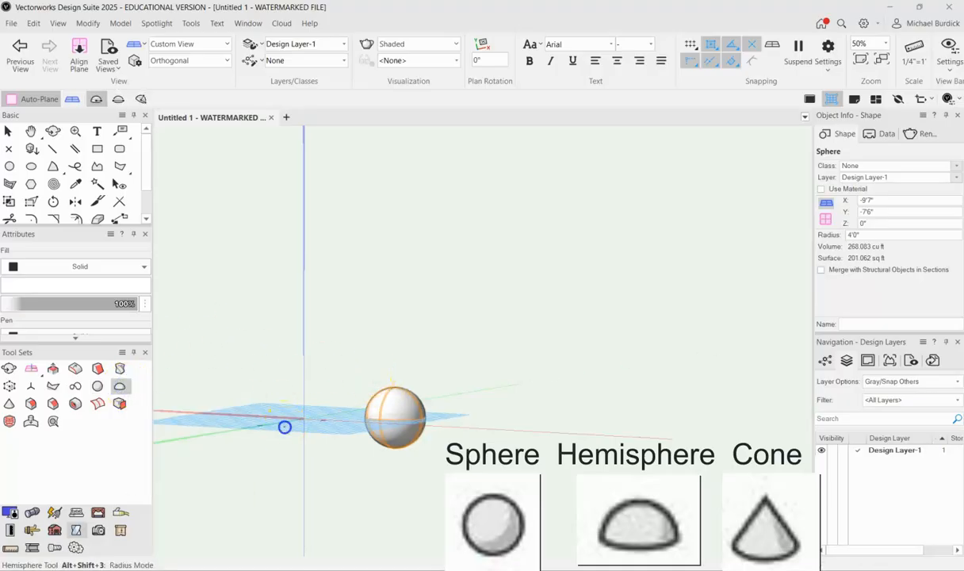
pyautogui.click(284, 426)
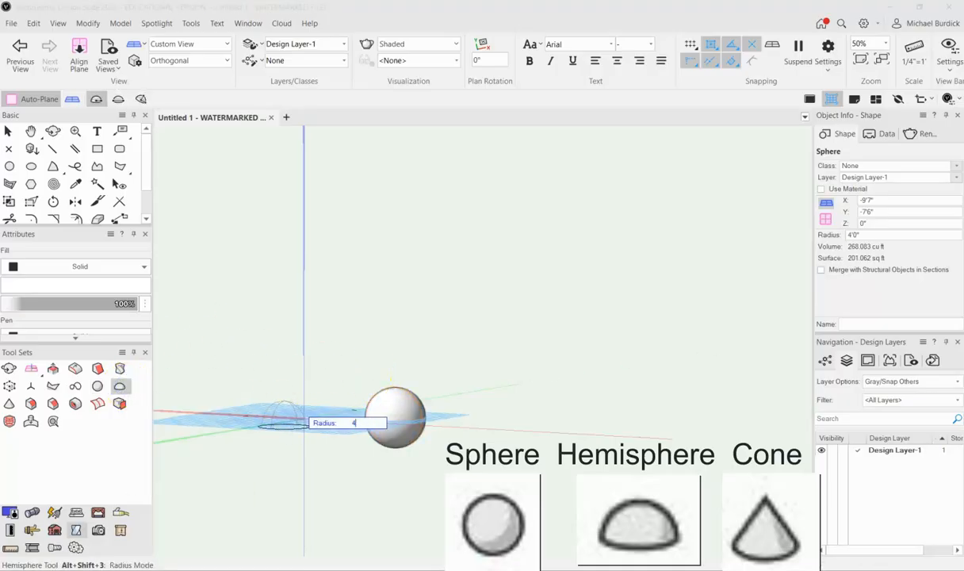
pyautogui.write('4')
pyautogui.press('Return')
# Draw a cone with a radius of about 5'3" and a height of about 14'8" on the ground, away from the hemisphere
pyautogui.click(9, 403)
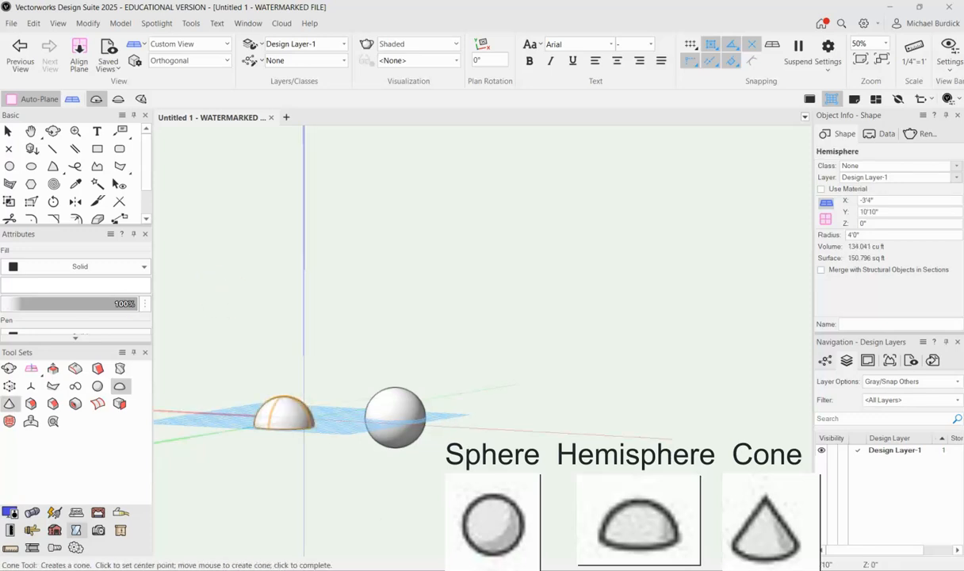
pyautogui.click(313, 463)
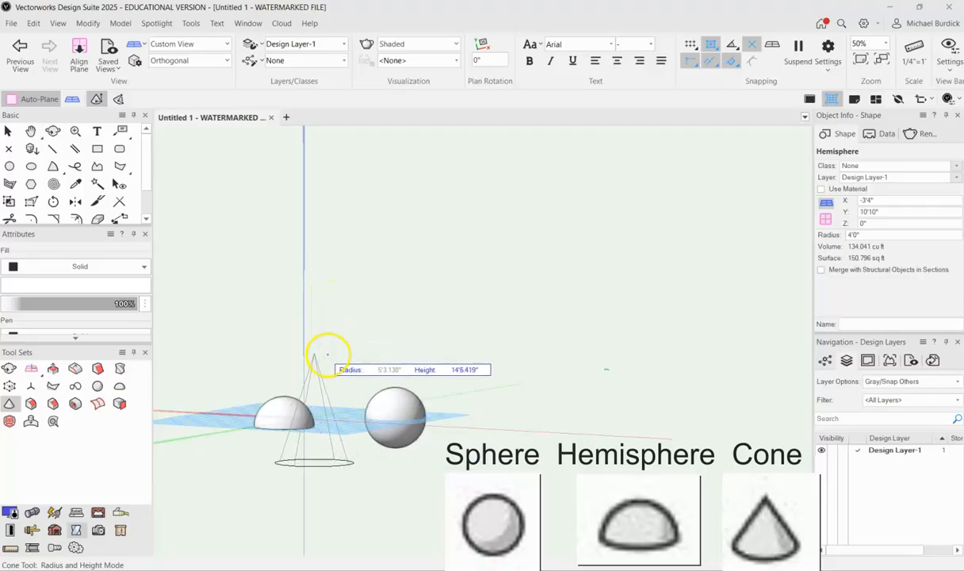
pyautogui.click(327, 349)
pyautogui.keyDown('ctrl'); pyautogui.moveTo(510, 334); pyautogui.dragTo(523, 422, button='middle'); pyautogui.keyUp('ctrl')
pyautogui.scroll(-3, 522, 423)
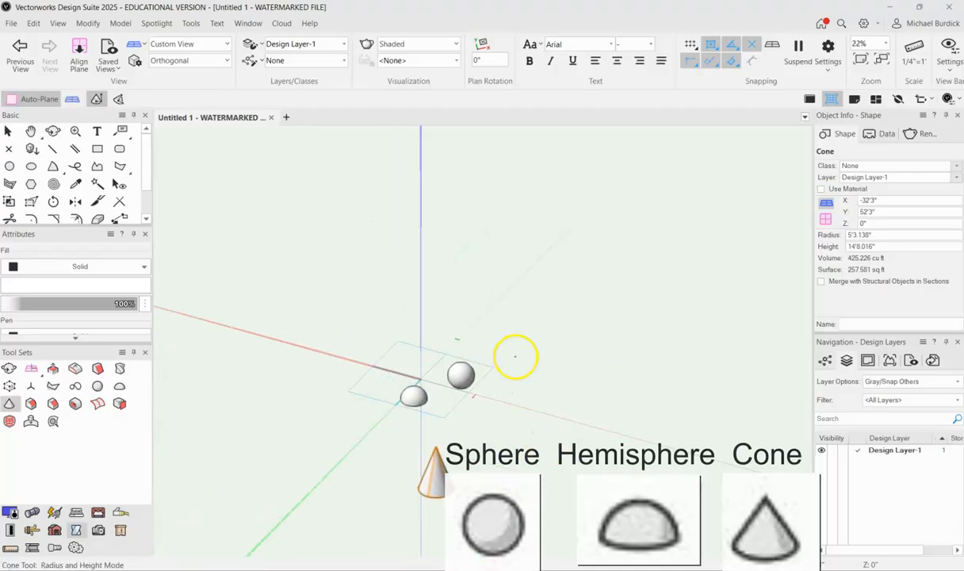
pyautogui.keyDown('ctrl'); pyautogui.moveTo(379, 485); pyautogui.dragTo(534, 473, button='middle'); pyautogui.keyUp('ctrl')
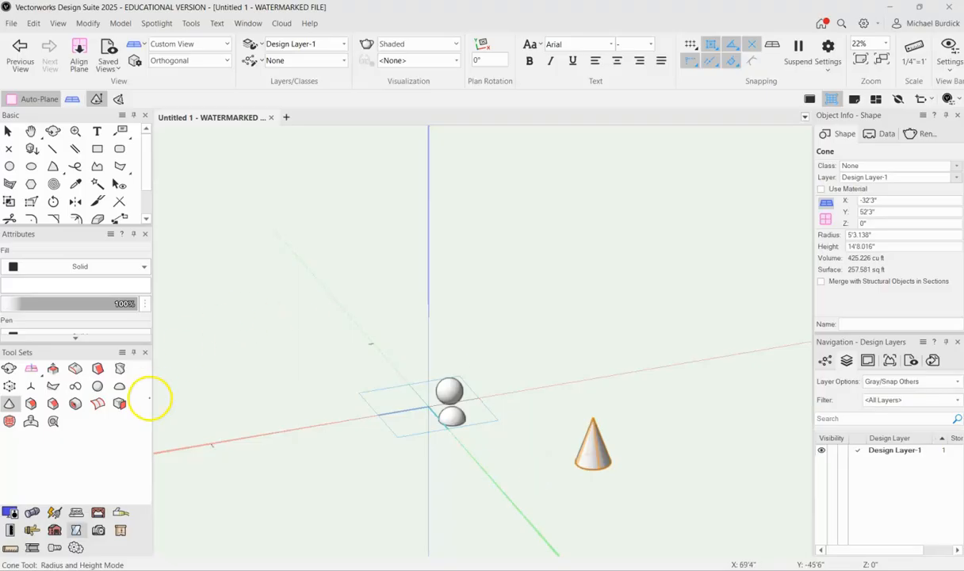